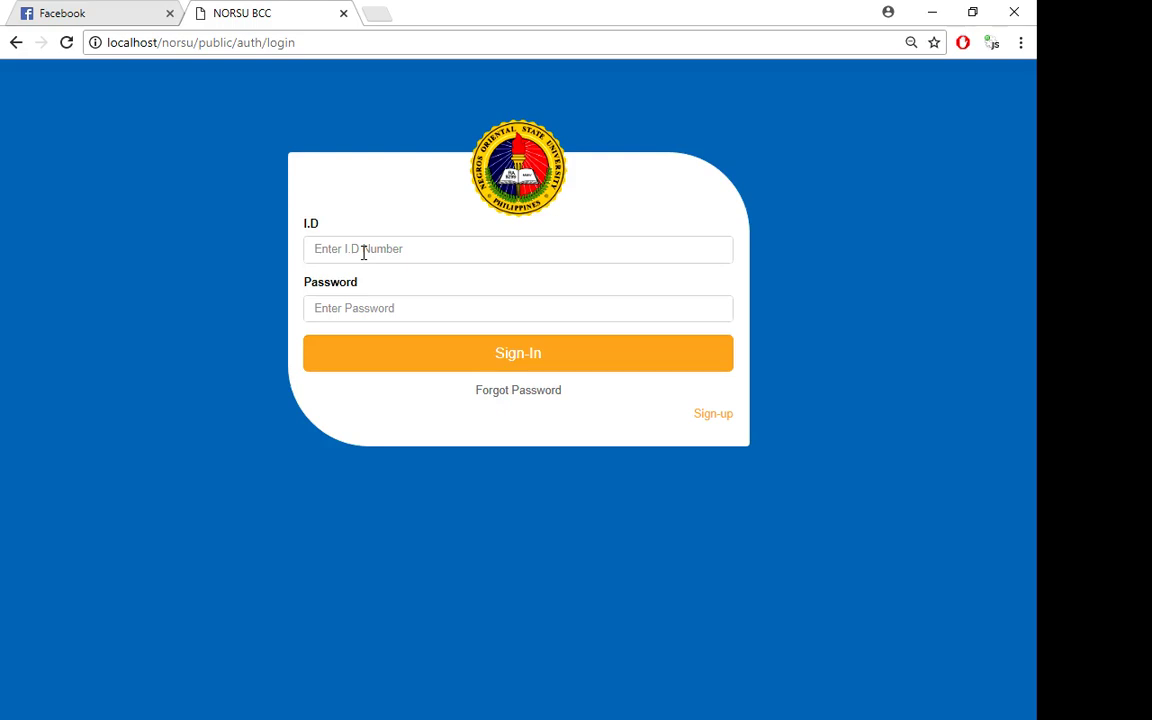
- Log in with the student's I.D number and password to reach the First Year Student Dashboard
{"action": "left_click", "coordinate": [363, 251]}
{"action": "type", "text": "1"}
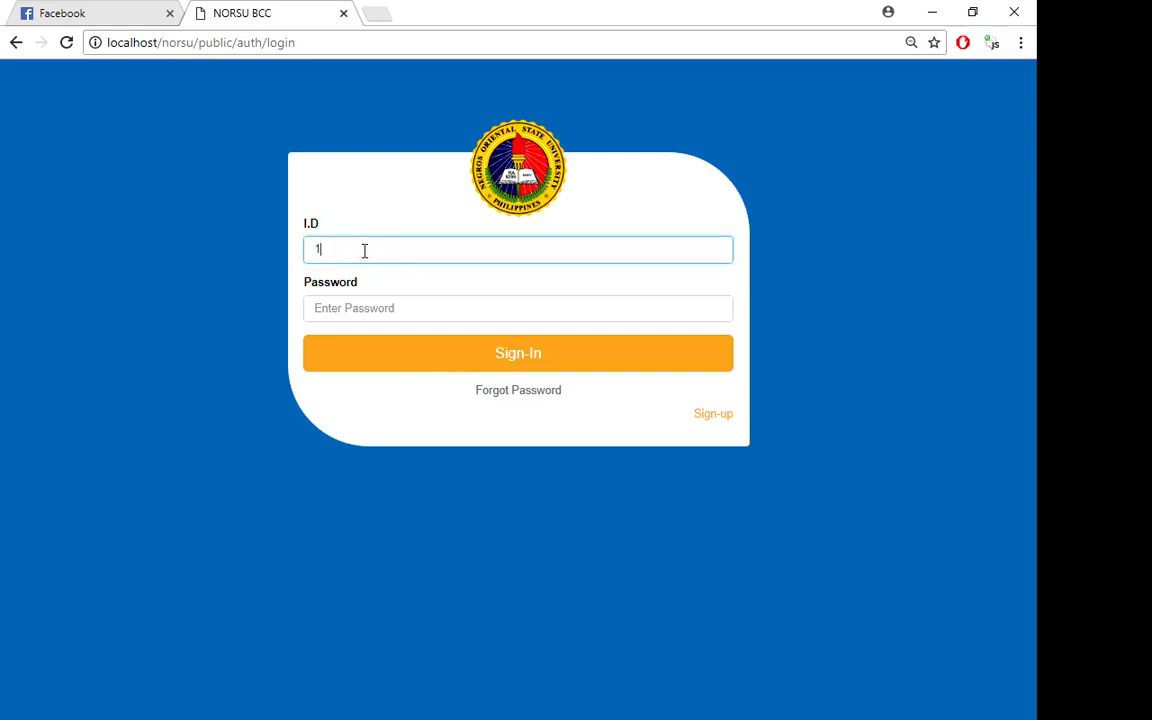
{"action": "type", "text": "43143"}
{"action": "key", "text": "ctrl+a"}
{"action": "left_click", "coordinate": [356, 304]}
{"action": "type", "text": "143143"}
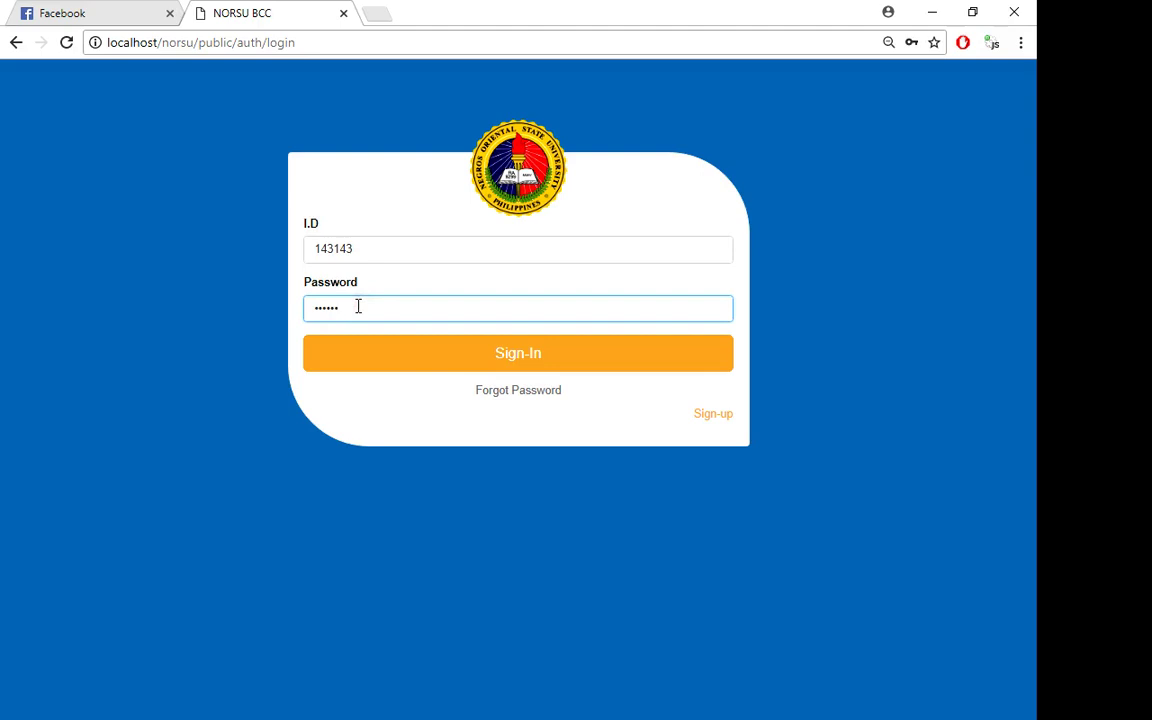
{"action": "left_click", "coordinate": [368, 355]}
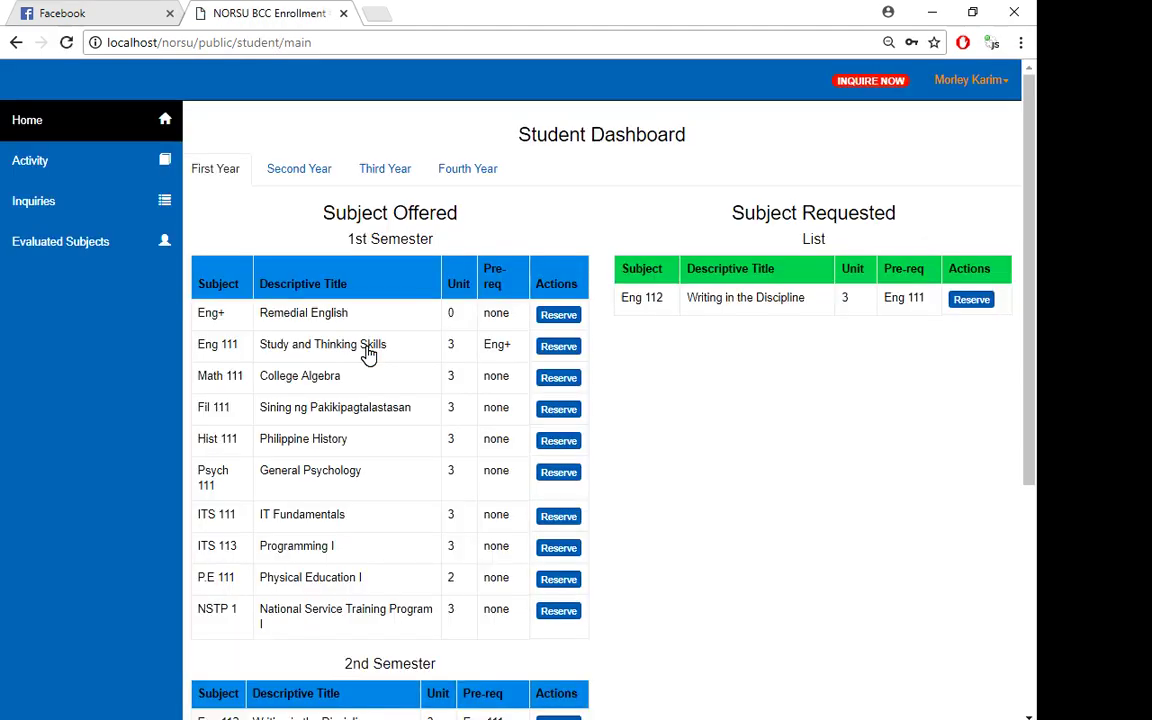
{"action": "left_click", "coordinate": [250, 174]}
{"action": "scroll", "coordinate": [553, 177], "scroll_direction": "down", "scroll_amount": 4}
{"action": "scroll", "coordinate": [553, 177], "scroll_direction": "up", "scroll_amount": 4}
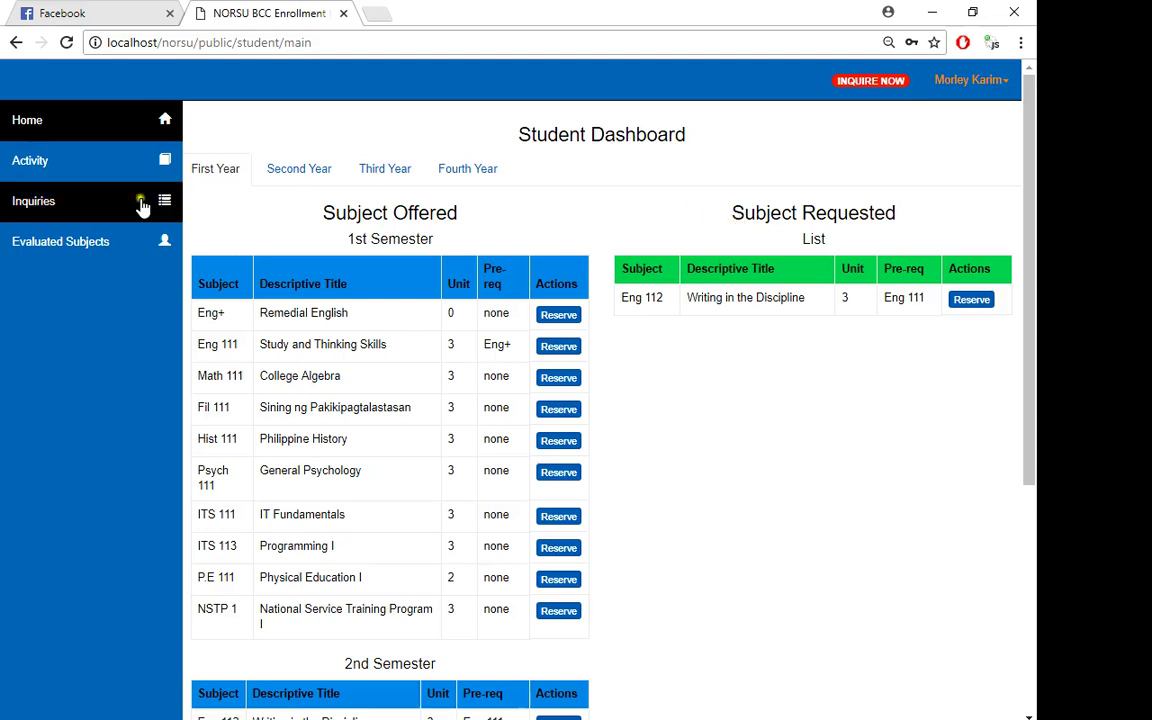
{"action": "left_click", "coordinate": [58, 240]}
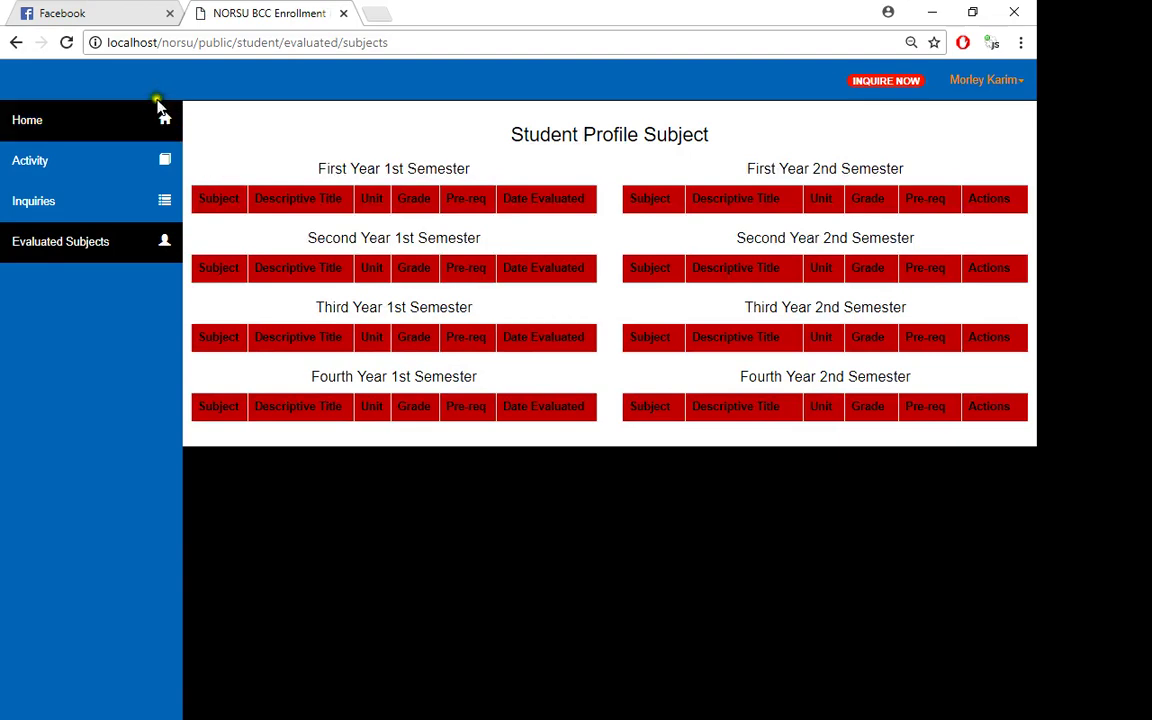
{"action": "left_click", "coordinate": [99, 117]}
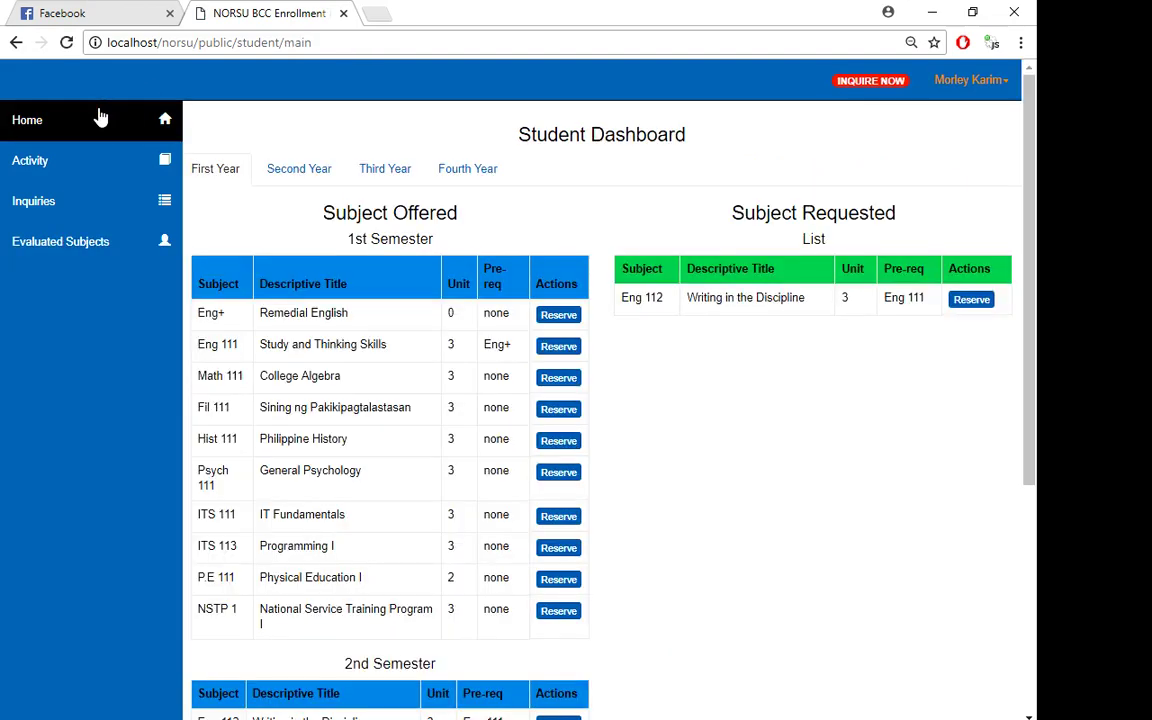
{"action": "left_click", "coordinate": [229, 234]}
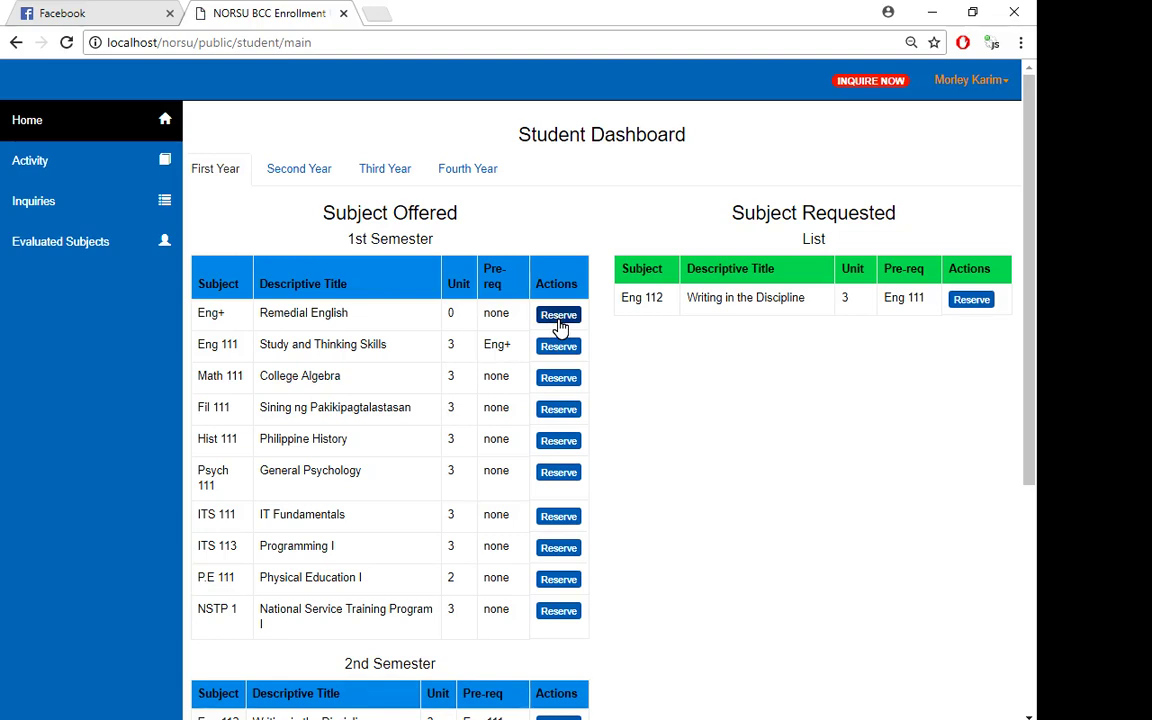
{"action": "scroll", "coordinate": [558, 326], "scroll_direction": "down", "scroll_amount": 3}
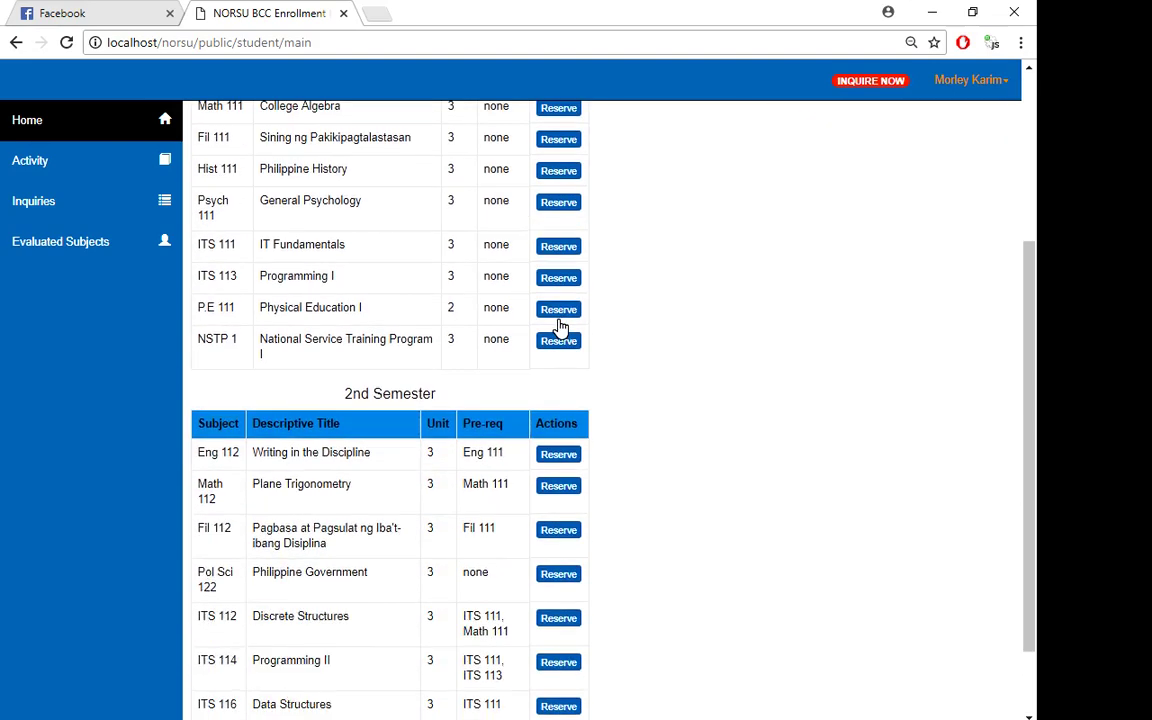
{"action": "scroll", "coordinate": [558, 326], "scroll_direction": "up", "scroll_amount": 3}
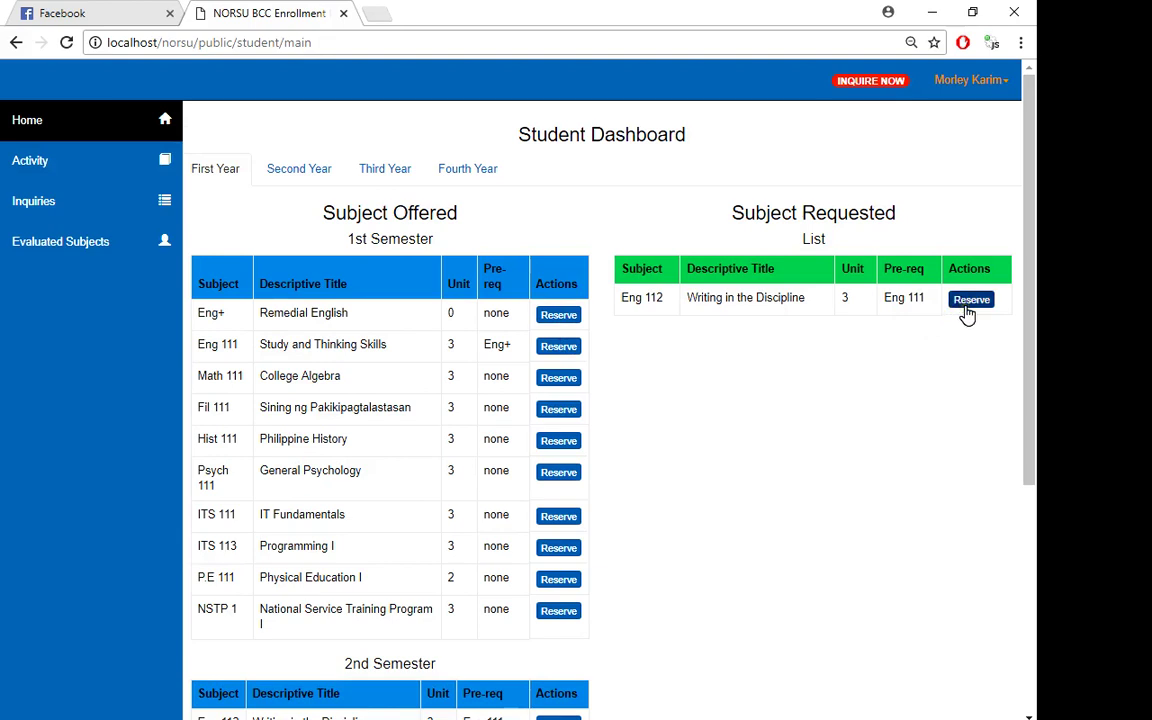
{"action": "double_click", "coordinate": [648, 298]}
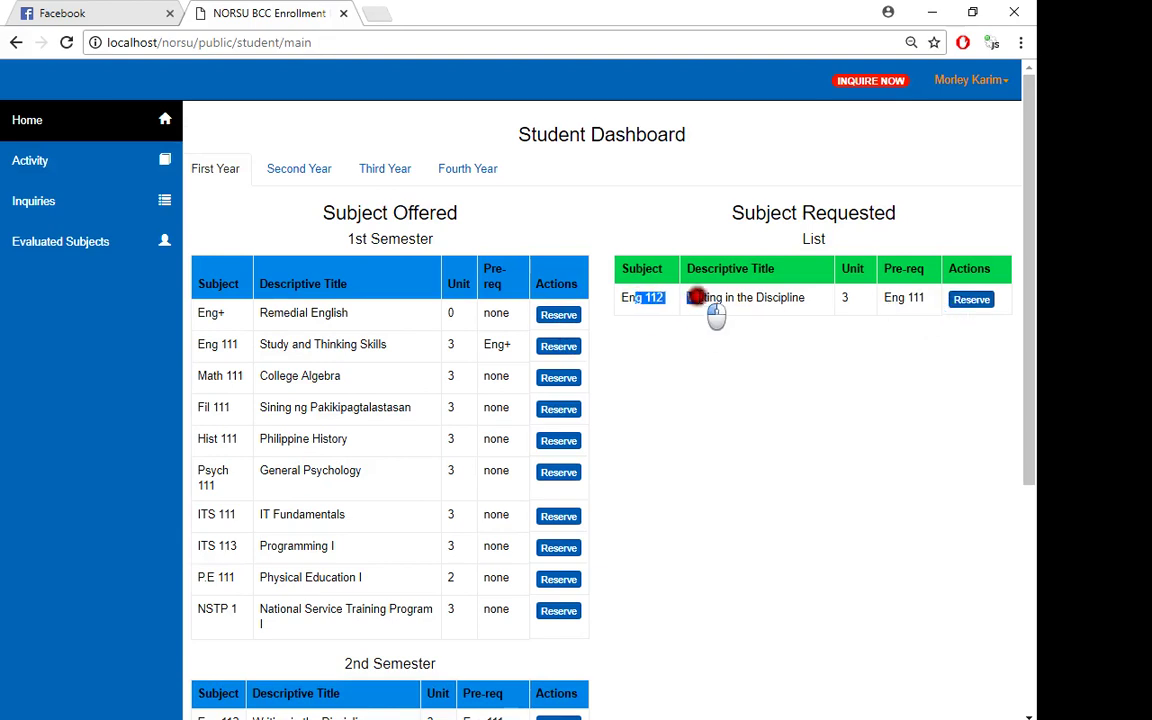
{"action": "left_click", "coordinate": [708, 300]}
{"action": "left_click_drag", "start_coordinate": [712, 298], "coordinate": [823, 340]}
{"action": "left_click", "coordinate": [841, 342]}
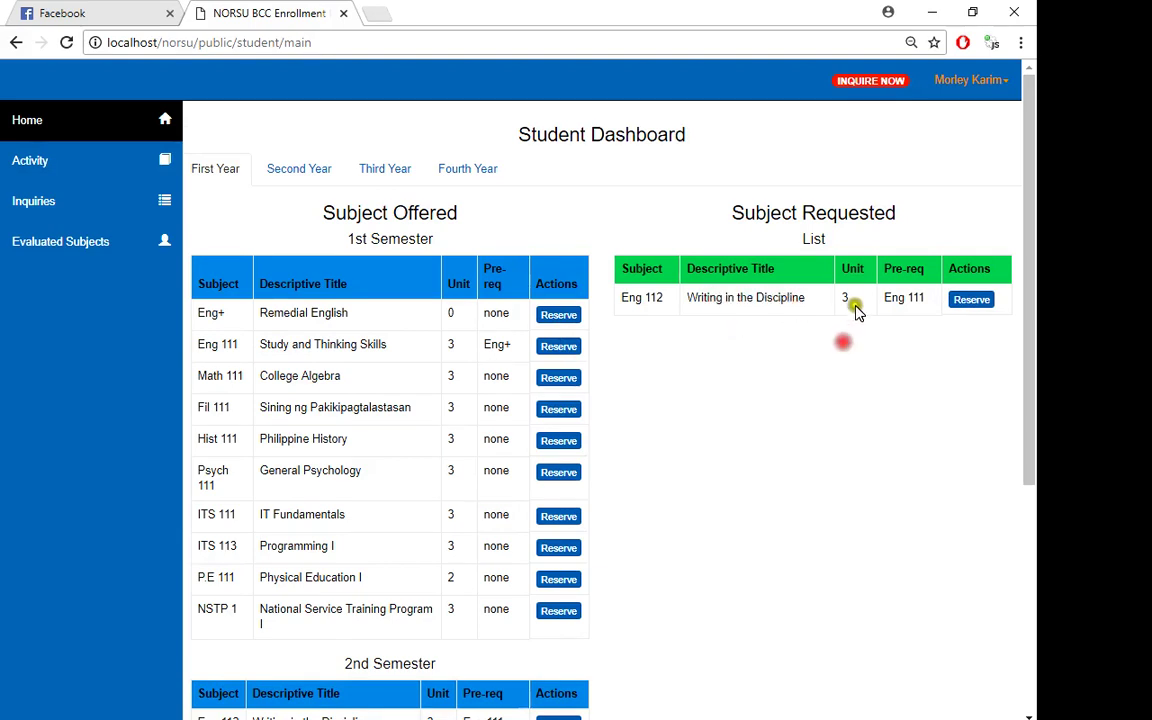
{"action": "triple_click", "coordinate": [897, 297]}
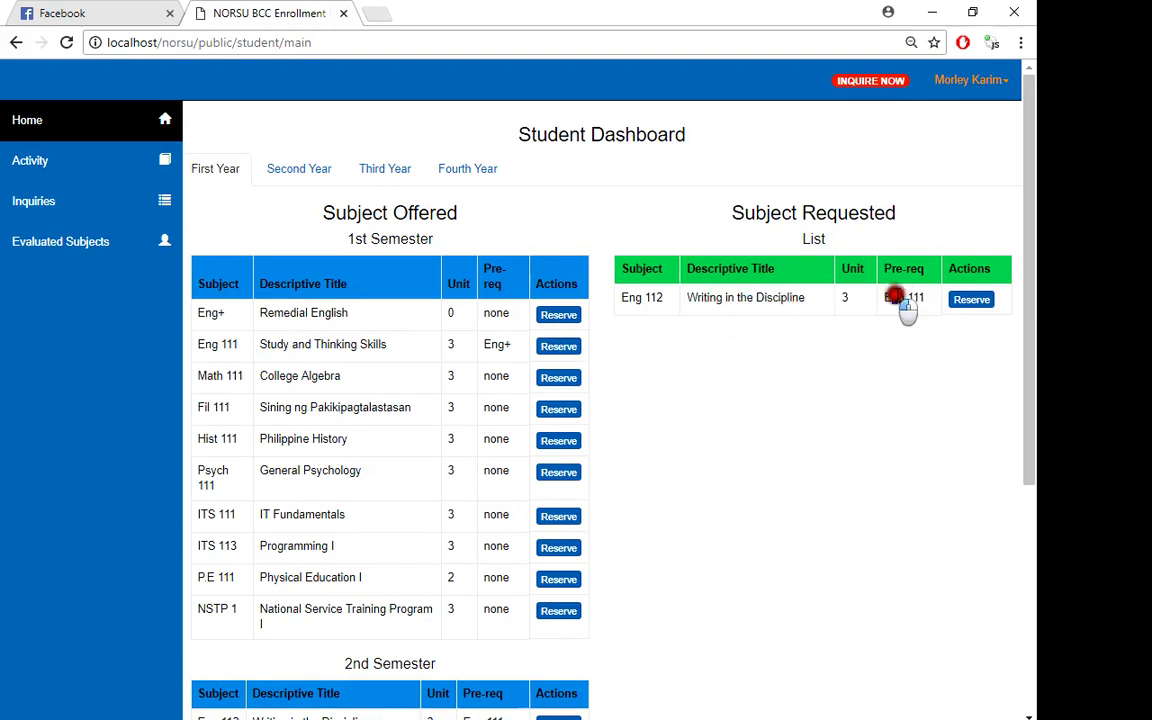
{"action": "left_click", "coordinate": [950, 381]}
{"action": "left_click", "coordinate": [973, 301]}
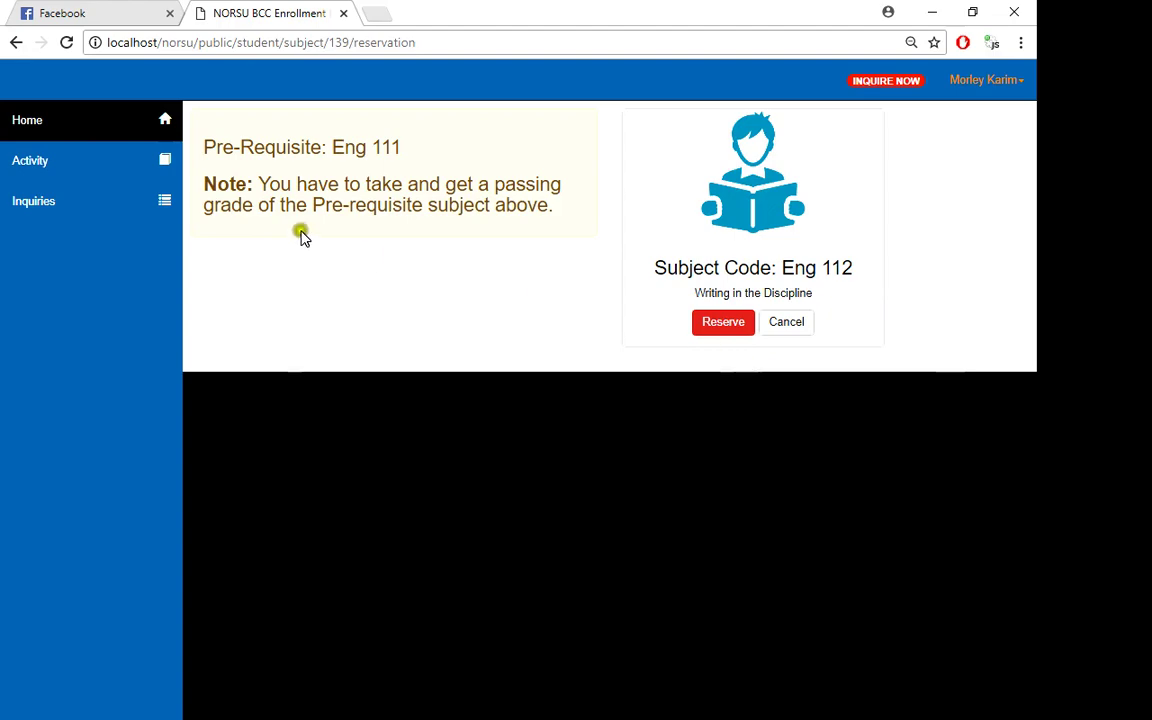
{"action": "left_click_drag", "start_coordinate": [231, 147], "coordinate": [468, 147]}
{"action": "left_click", "coordinate": [468, 147]}
{"action": "left_click", "coordinate": [723, 322]}
{"action": "left_click", "coordinate": [666, 488]}
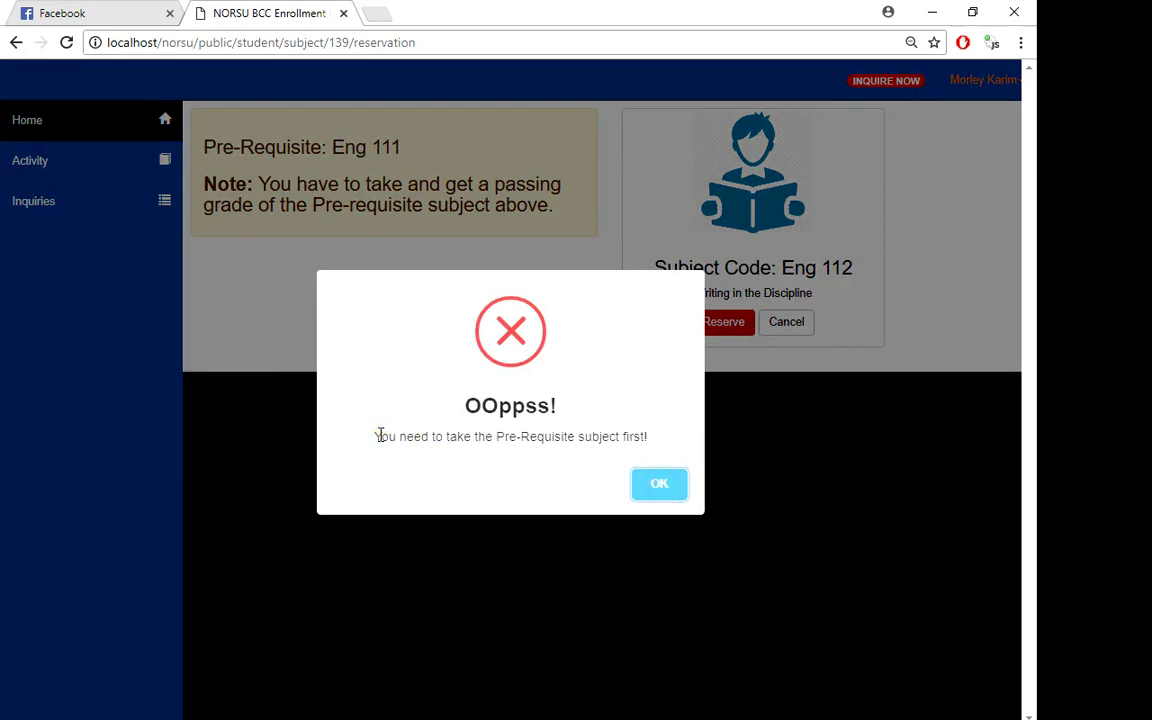
{"action": "left_click", "coordinate": [636, 490]}
{"action": "left_click_drag", "start_coordinate": [334, 147], "coordinate": [432, 145]}
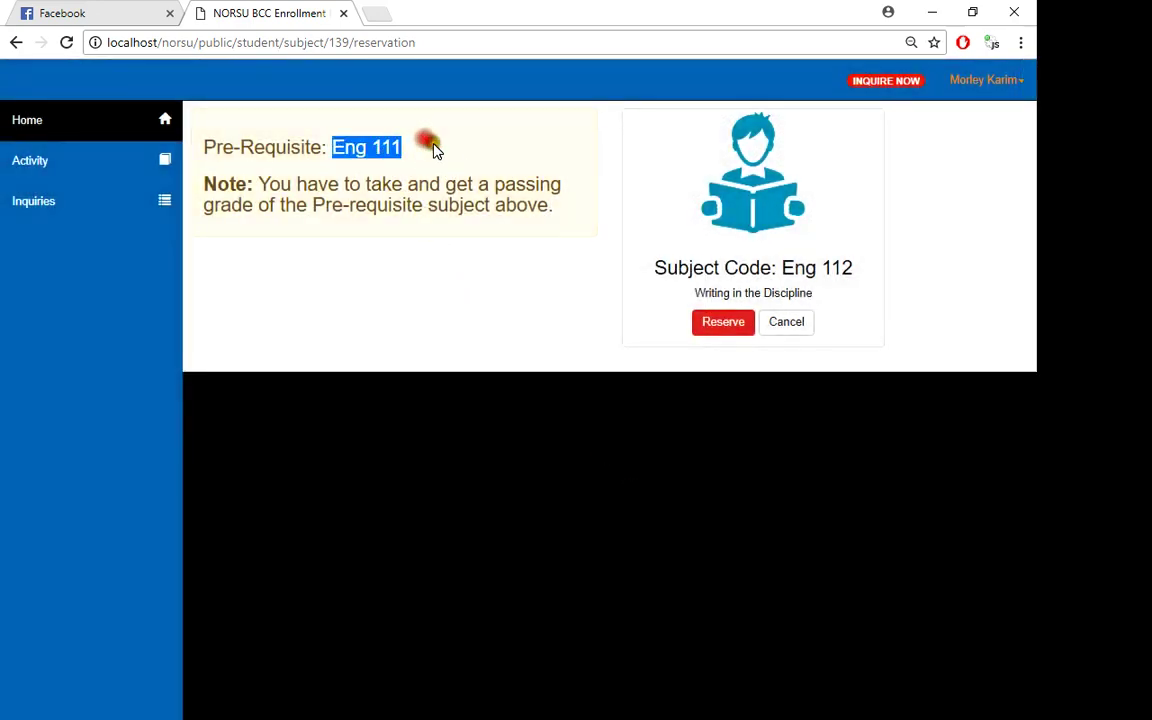
{"action": "left_click", "coordinate": [436, 148]}
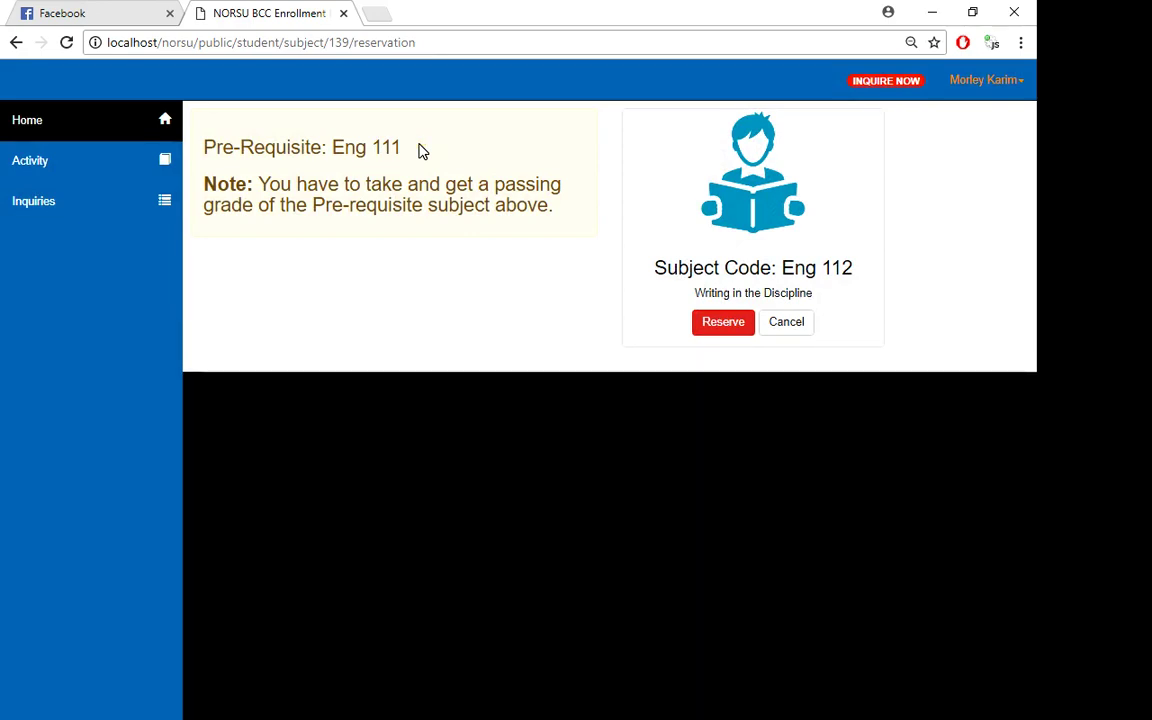
{"action": "left_click", "coordinate": [118, 138]}
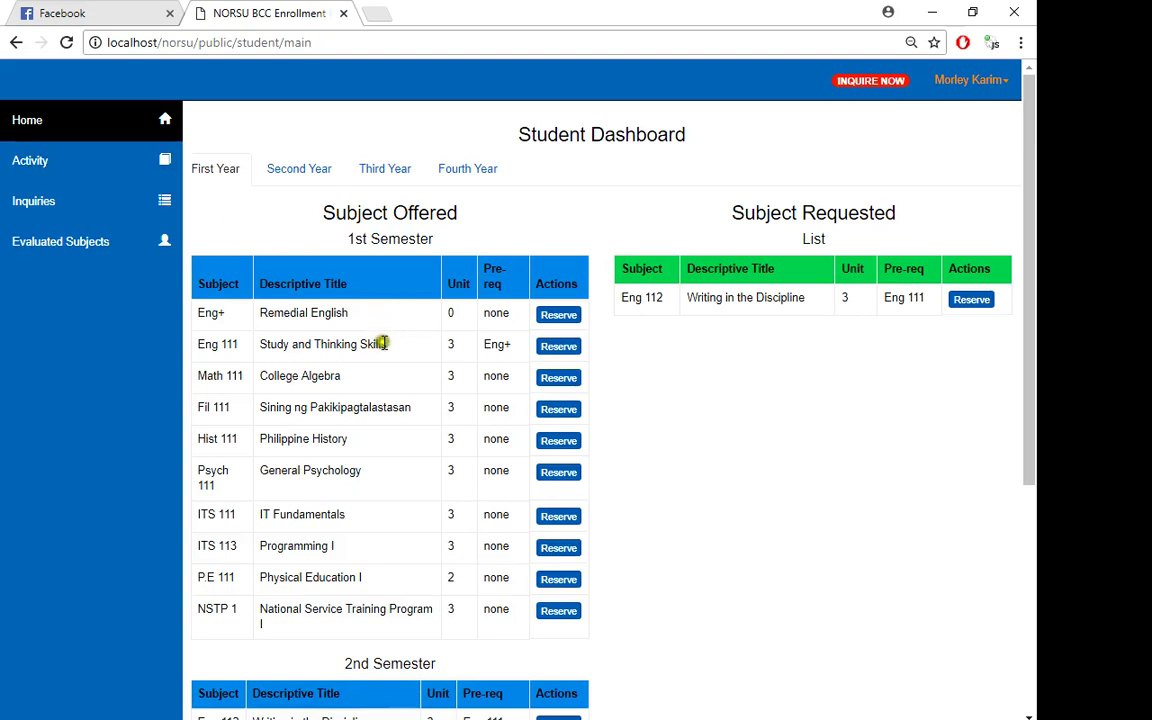
- Reserve Math 111 College Algebra, confirm it, and dismiss the Good job success alert
{"action": "left_click", "coordinate": [555, 383]}
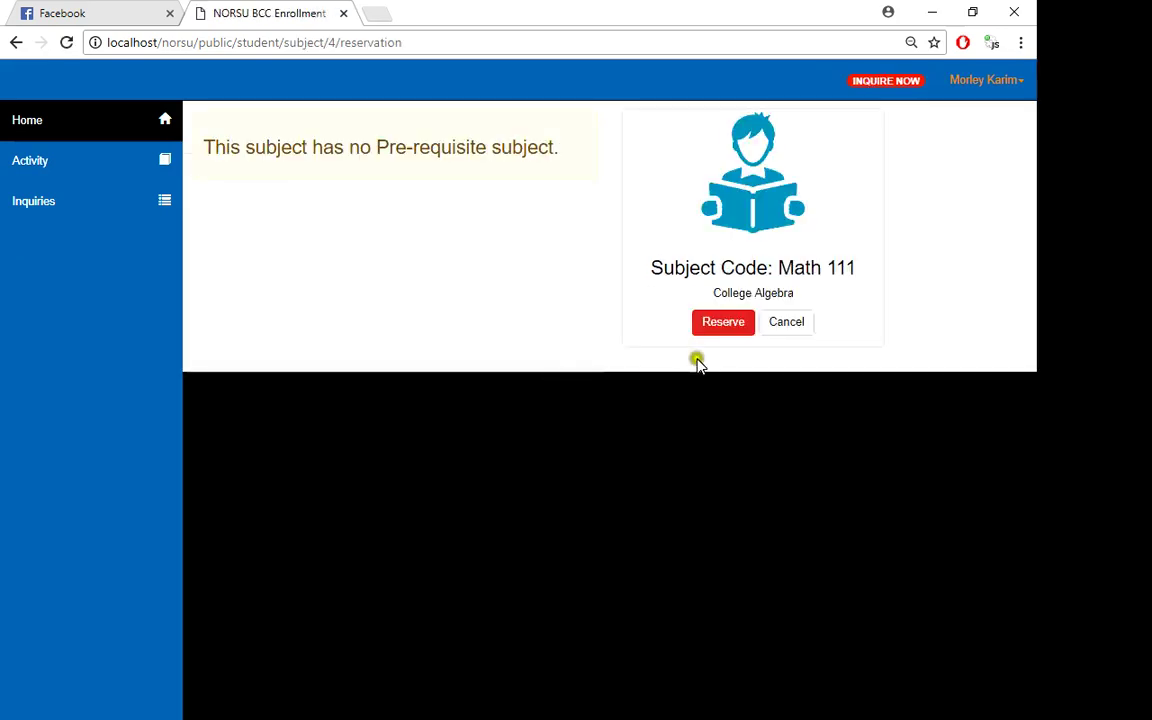
{"action": "left_click", "coordinate": [704, 330]}
{"action": "left_click", "coordinate": [658, 490]}
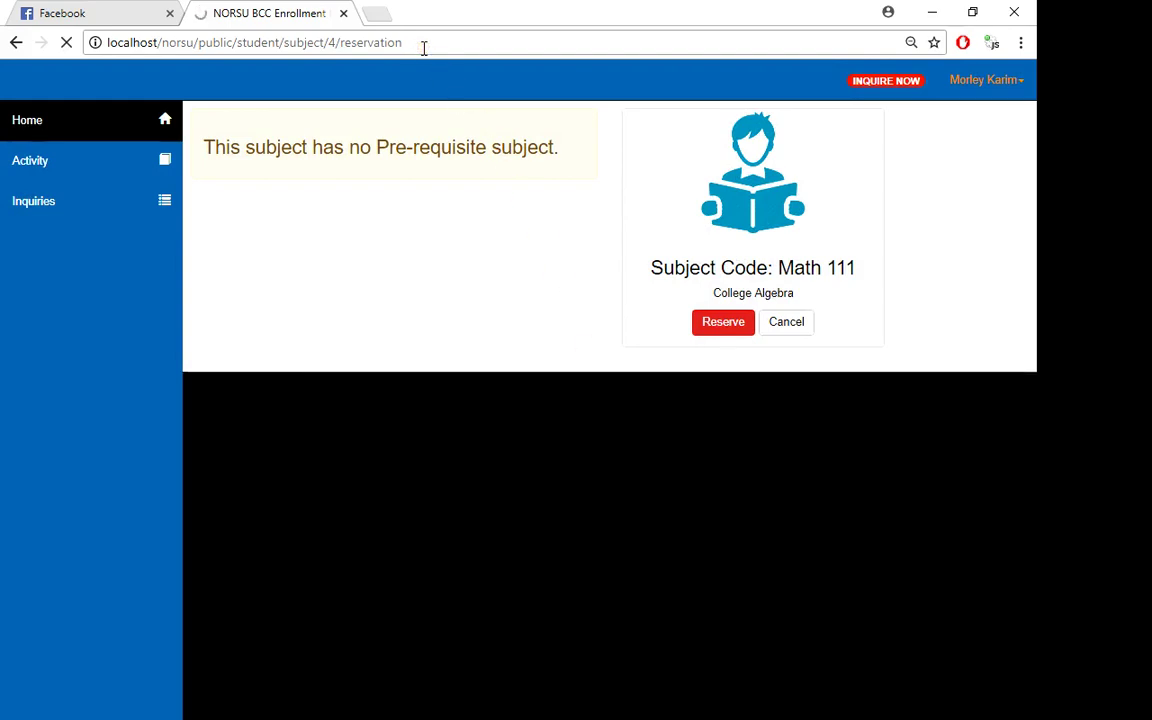
{"action": "left_click", "coordinate": [730, 334]}
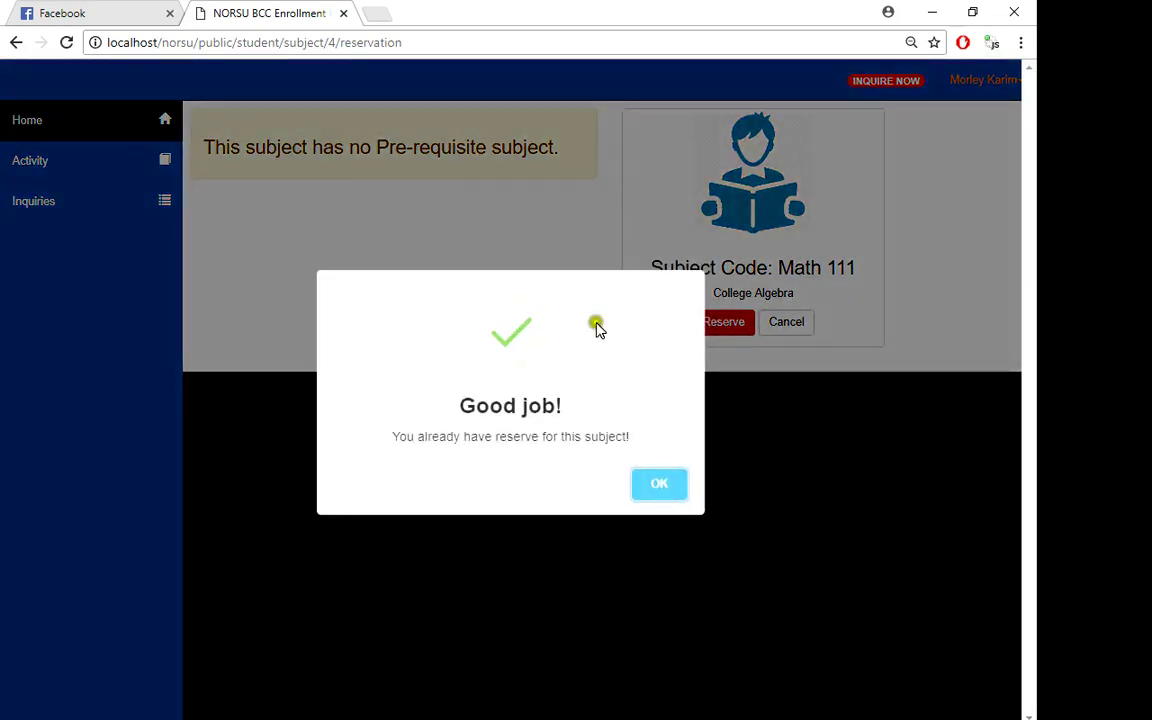
{"action": "left_click", "coordinate": [648, 506]}
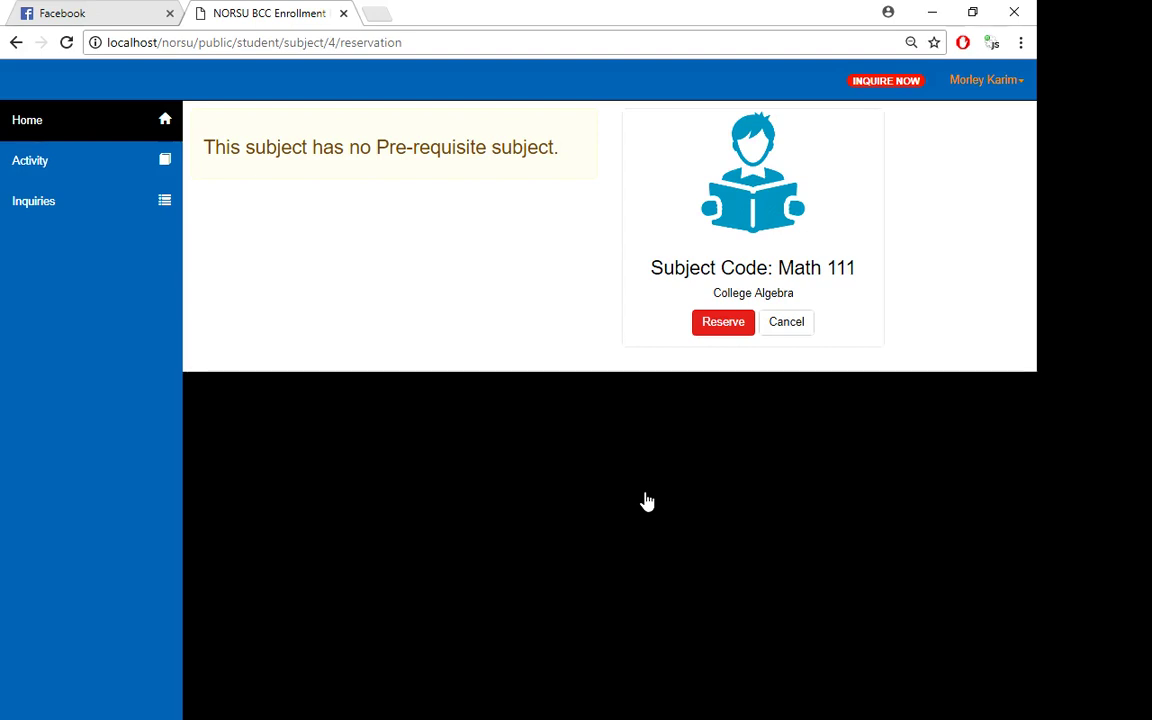
- Check the Activity list for the Math 111 reservation, view Evaluated Subjects, then return Home
{"action": "left_click", "coordinate": [93, 126]}
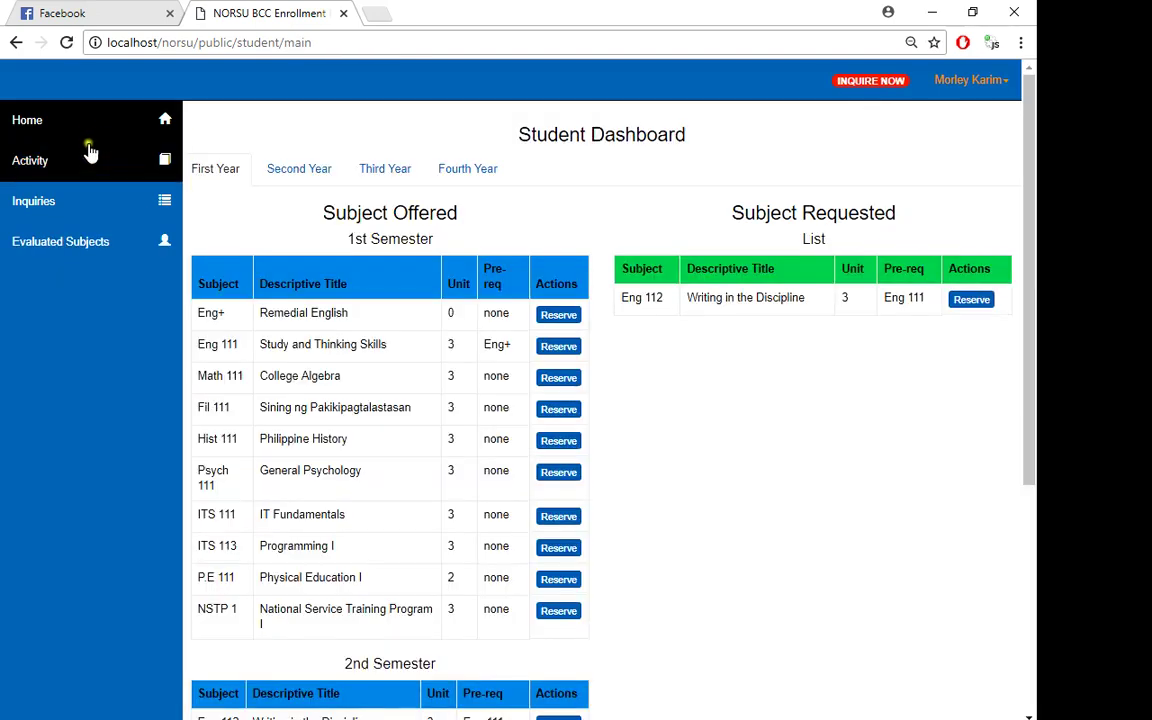
{"action": "left_click", "coordinate": [88, 158]}
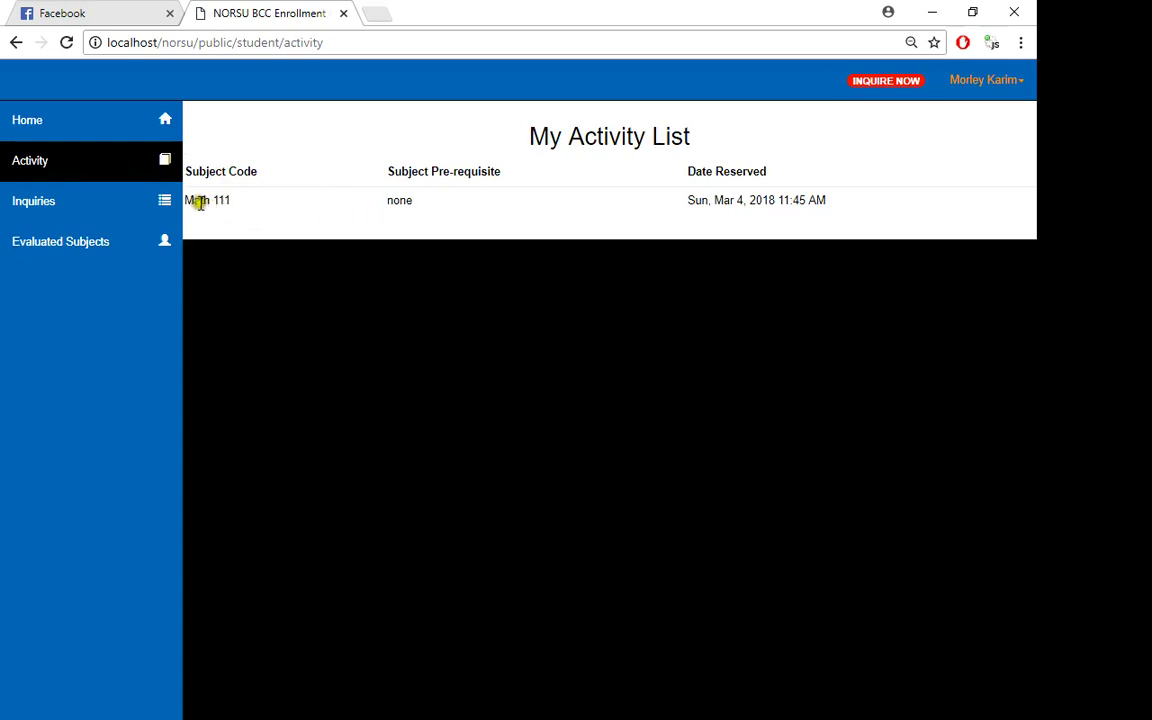
{"action": "left_click_drag", "start_coordinate": [200, 203], "coordinate": [617, 206]}
{"action": "left_click", "coordinate": [620, 208]}
{"action": "left_click", "coordinate": [102, 250]}
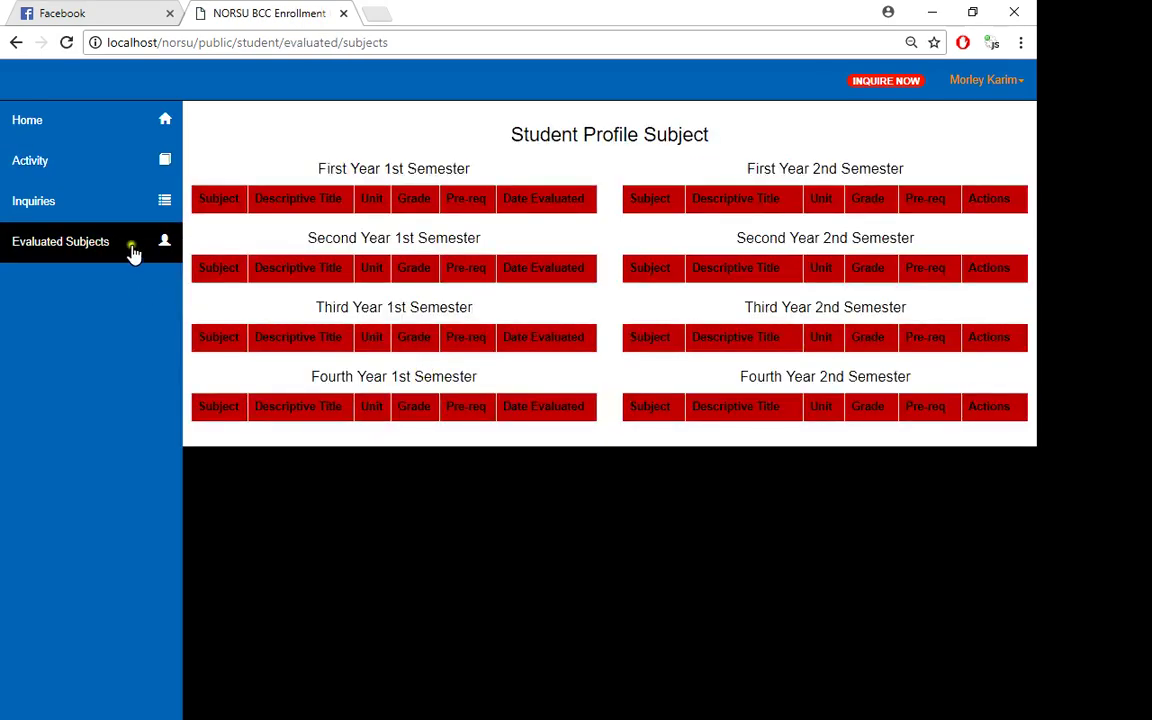
{"action": "left_click", "coordinate": [30, 123]}
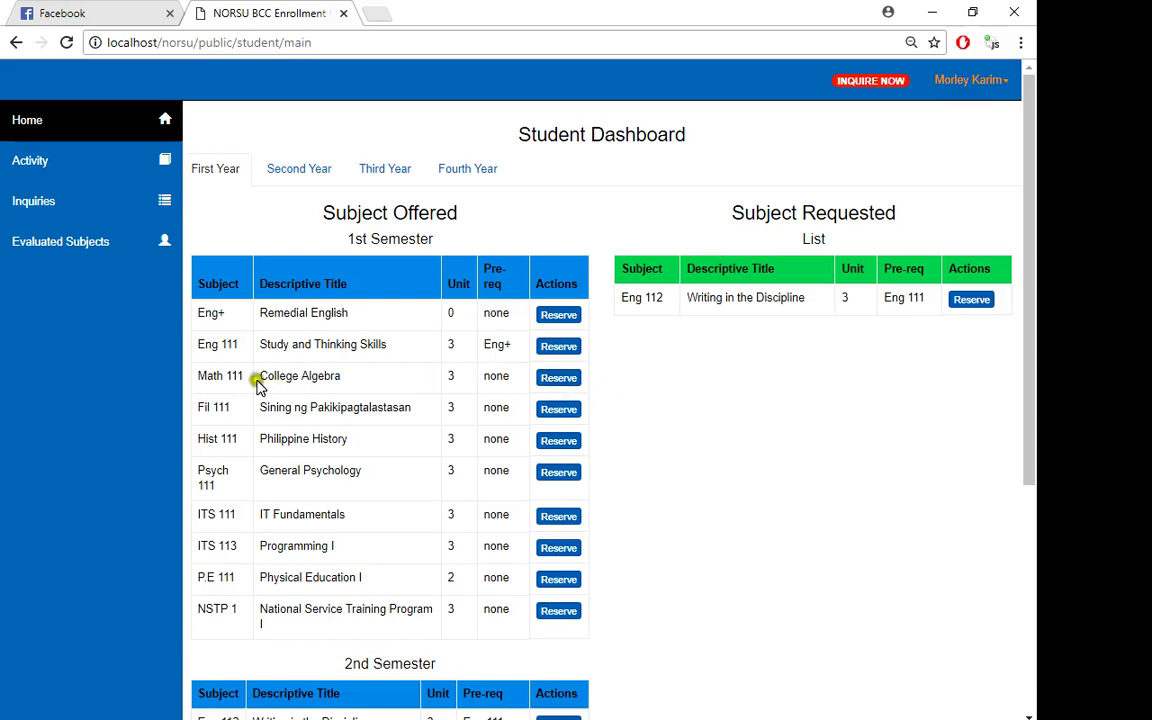
- Try reserving Math 112 Plane Trigonometry, dismiss the missing Math 111 prerequisite warning, and return Home
{"action": "scroll", "coordinate": [214, 380], "scroll_direction": "down", "scroll_amount": 4}
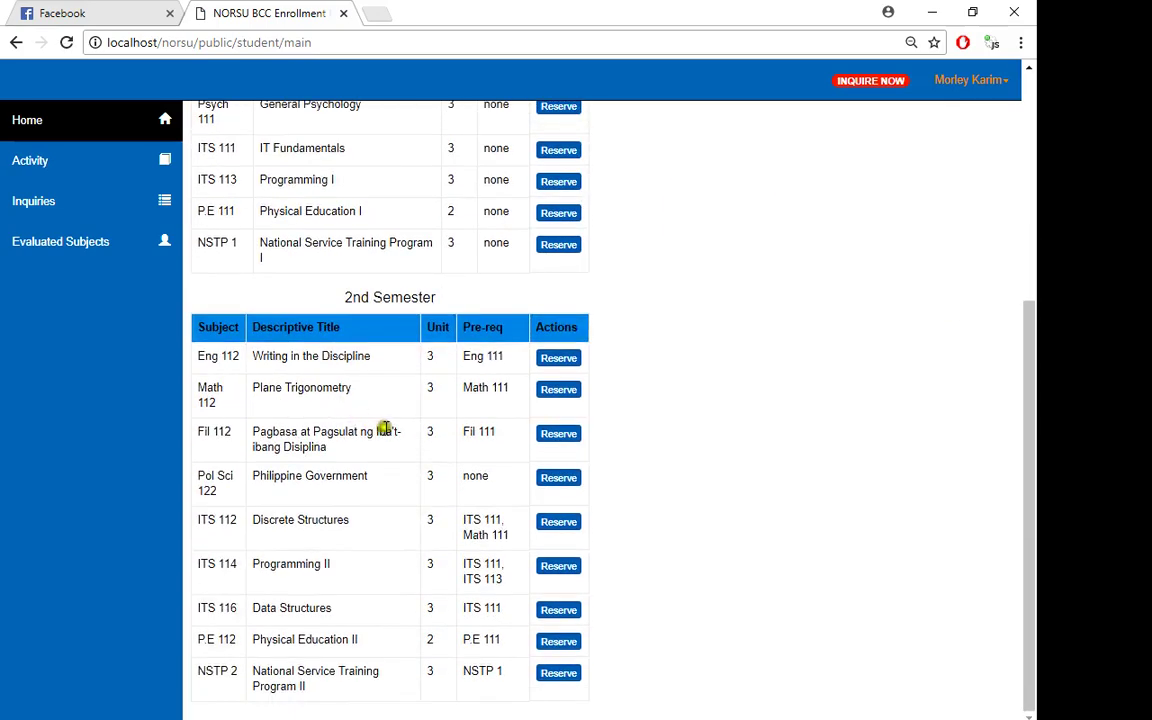
{"action": "left_click_drag", "start_coordinate": [200, 393], "coordinate": [473, 392]}
{"action": "left_click", "coordinate": [476, 398]}
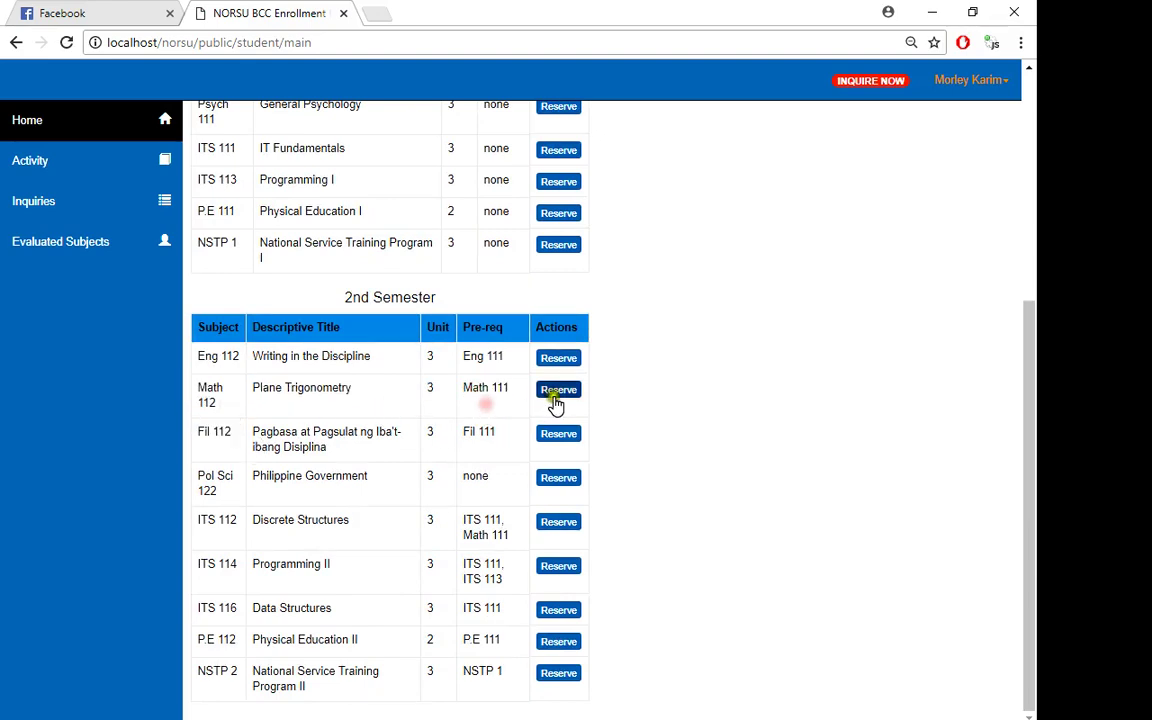
{"action": "left_click", "coordinate": [556, 396]}
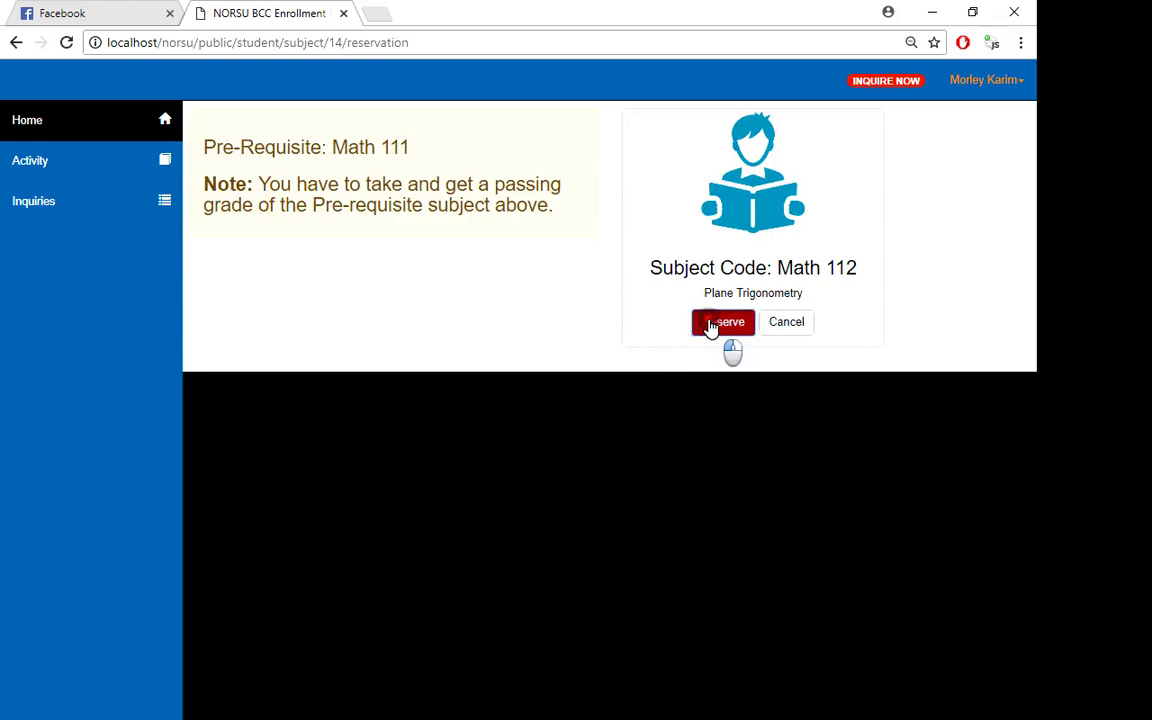
{"action": "left_click", "coordinate": [712, 324]}
{"action": "left_click", "coordinate": [659, 492]}
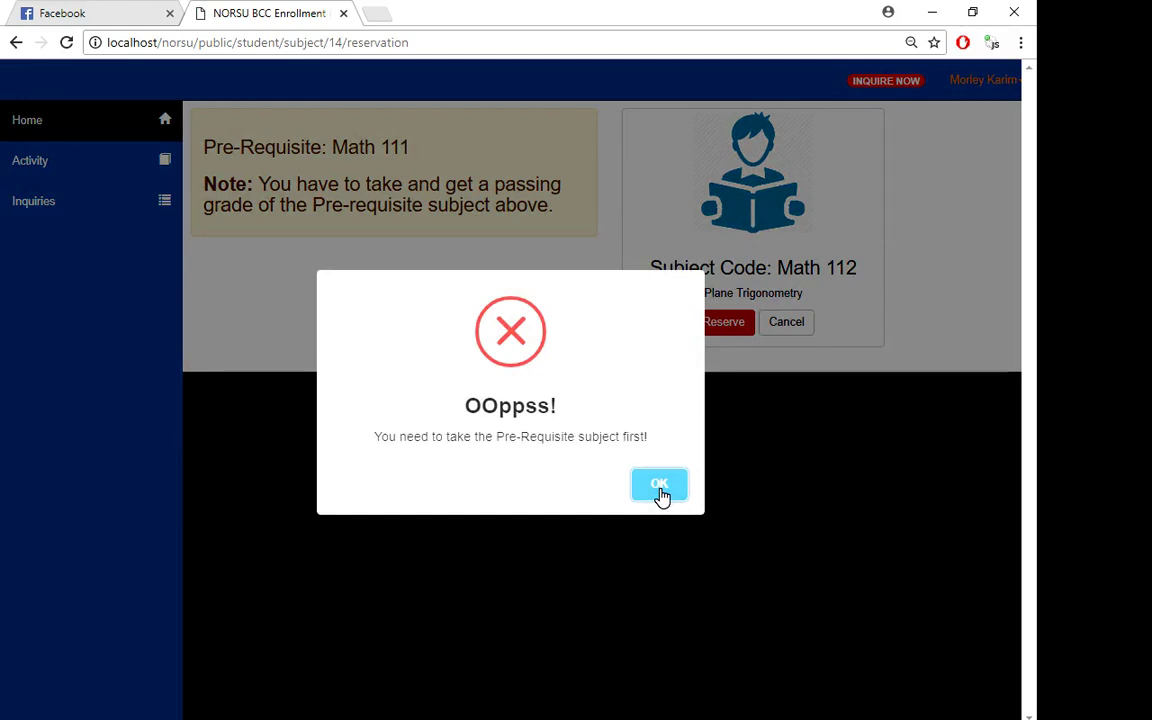
{"action": "left_click", "coordinate": [659, 490]}
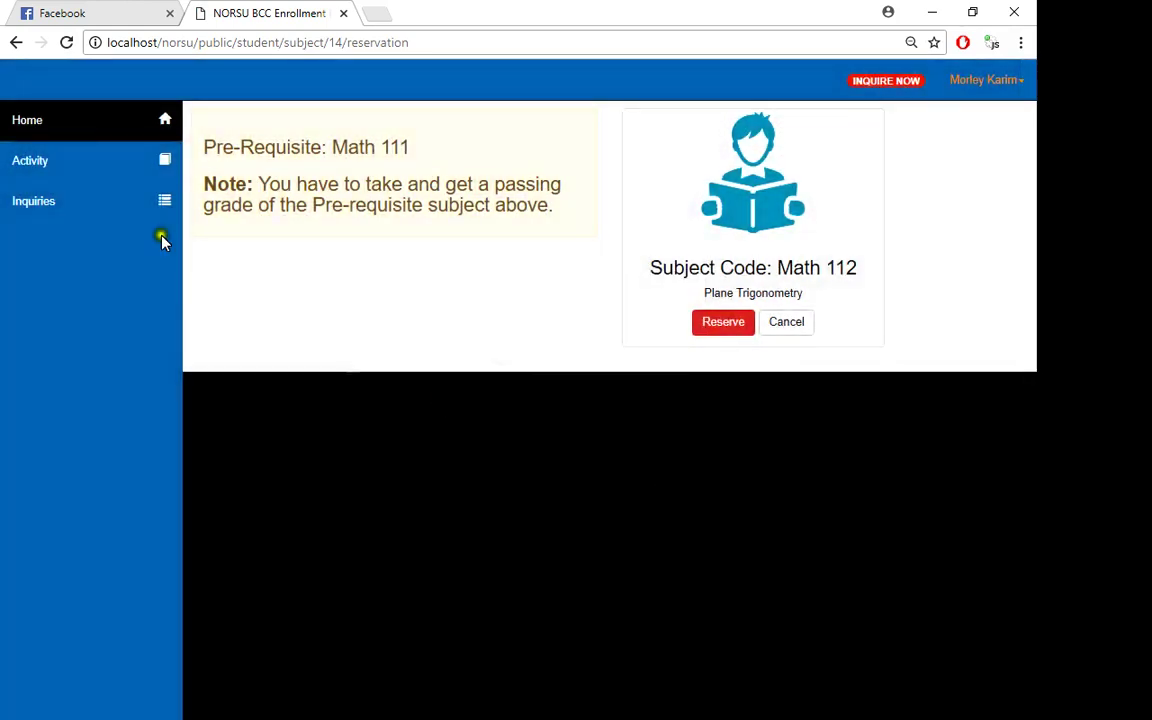
{"action": "left_click", "coordinate": [60, 122]}
{"action": "left_click", "coordinate": [962, 84]}
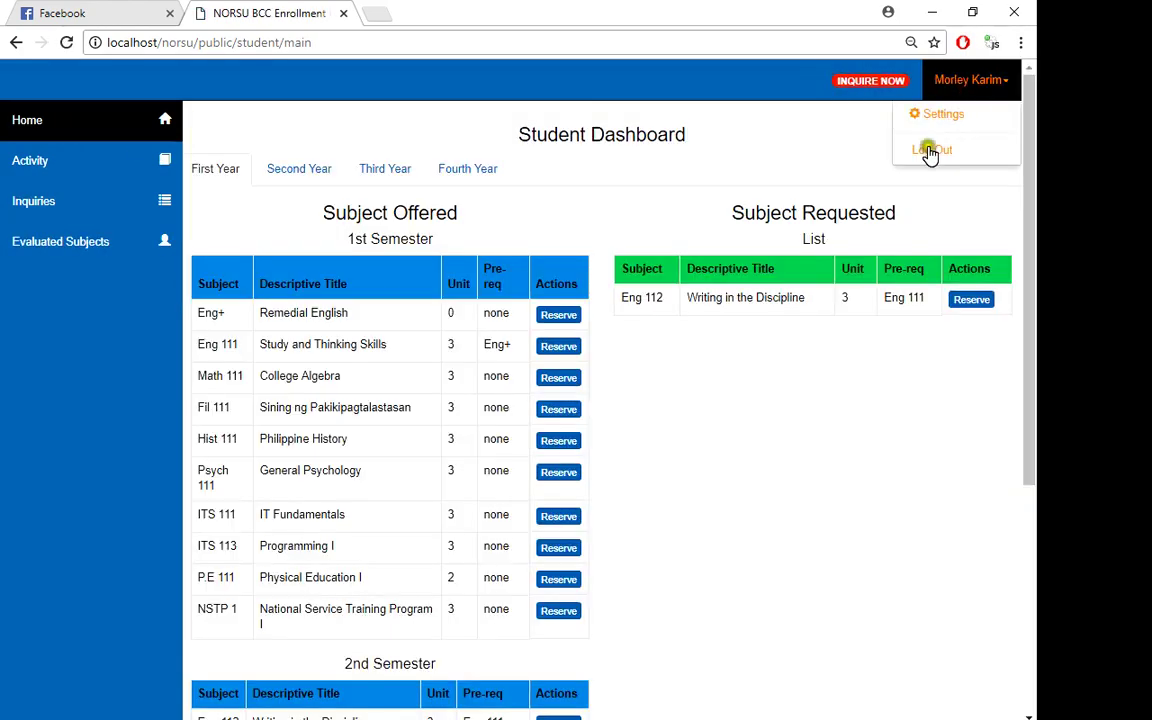
- Review the first-semester subject rows, then log out of the student account
{"action": "scroll", "coordinate": [850, 221], "scroll_direction": "down", "scroll_amount": 4}
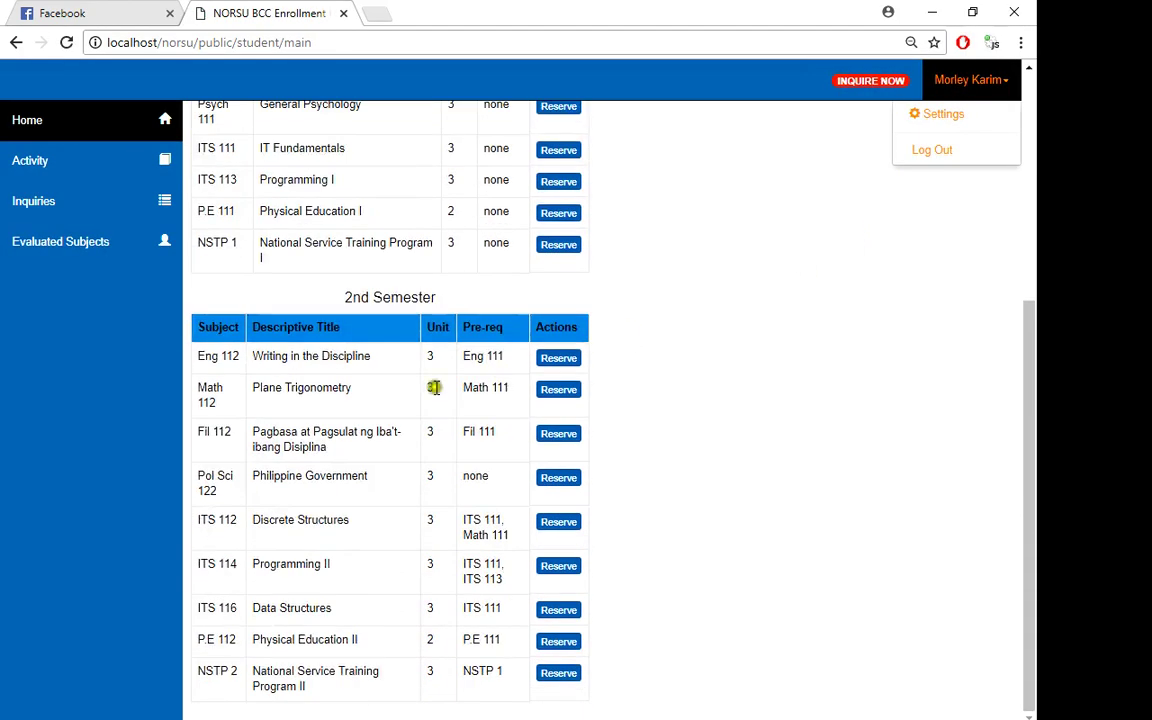
{"action": "scroll", "coordinate": [355, 515], "scroll_direction": "up", "scroll_amount": 4}
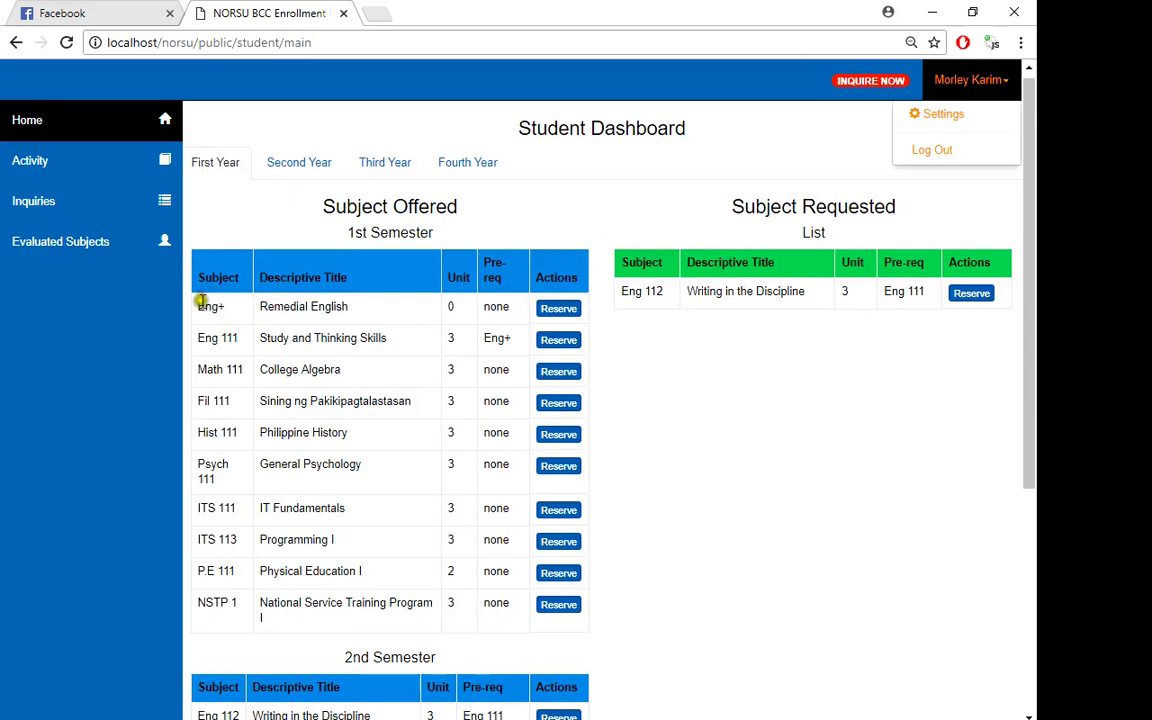
{"action": "left_click_drag", "start_coordinate": [200, 301], "coordinate": [347, 596]}
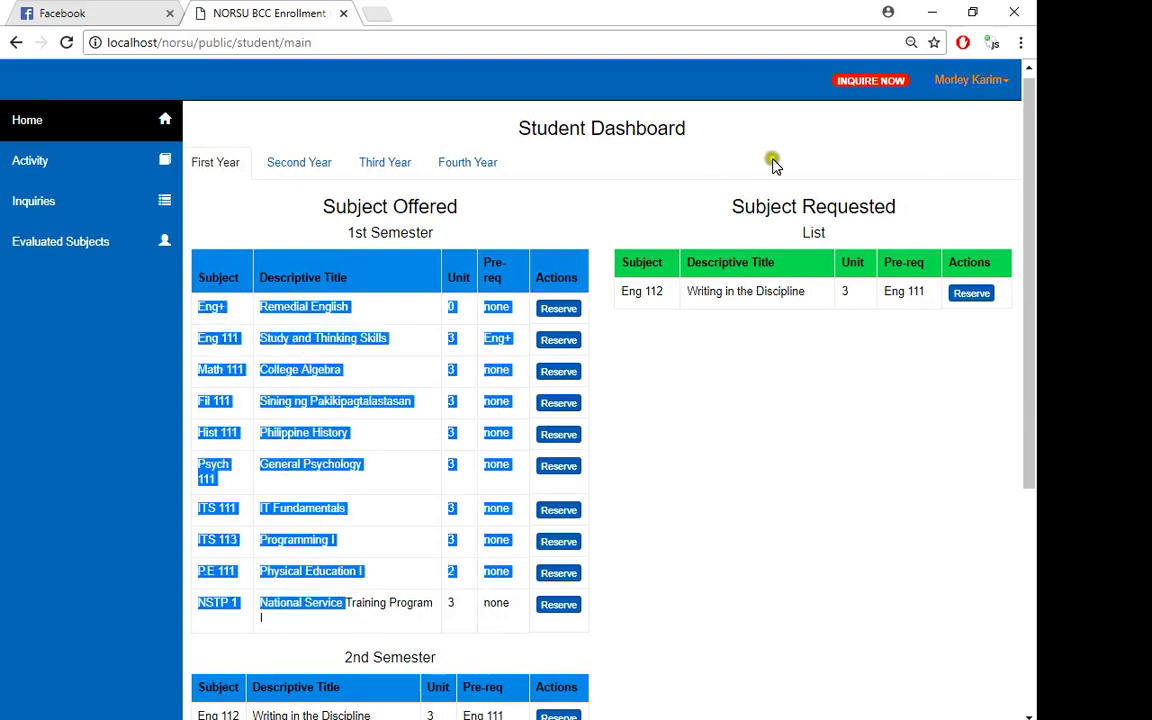
{"action": "left_click", "coordinate": [989, 105]}
{"action": "left_click", "coordinate": [969, 88]}
{"action": "left_click", "coordinate": [924, 150]}
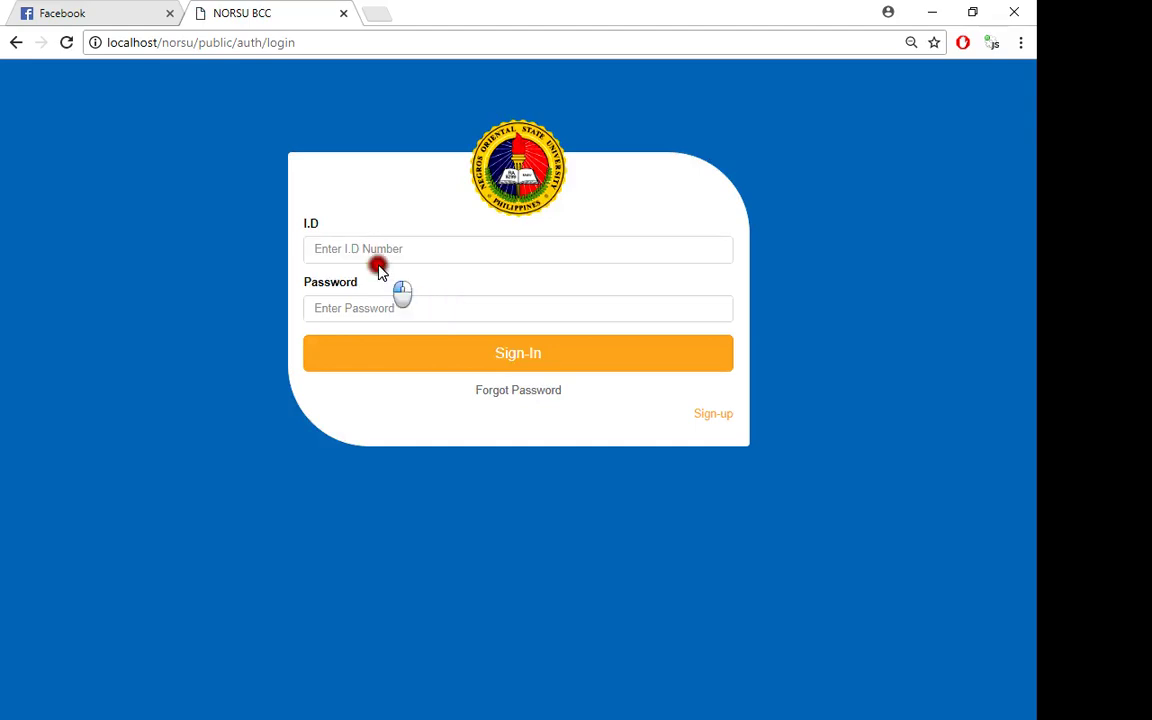
- Sign in with the administrator's ID and password
{"action": "left_click", "coordinate": [369, 250]}
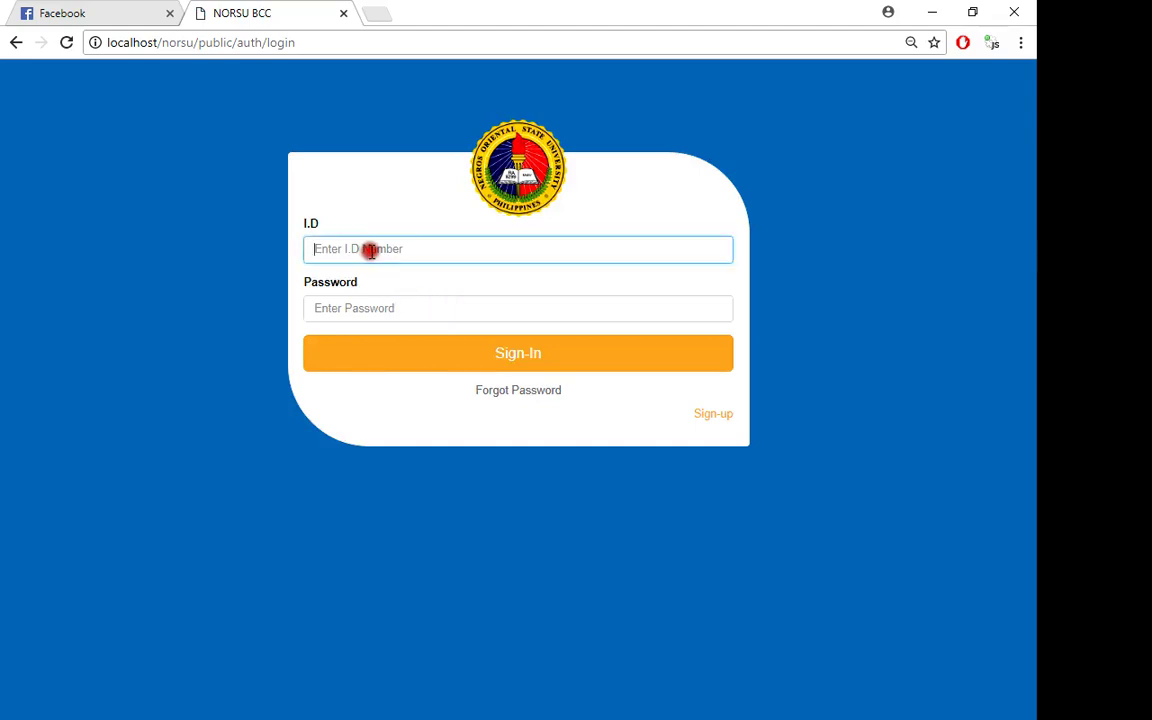
{"action": "type", "text": "45"}
{"action": "key", "text": "ctrl+a"}
{"action": "left_click", "coordinate": [390, 308]}
{"action": "type", "text": "456456"}
{"action": "left_click", "coordinate": [393, 354]}
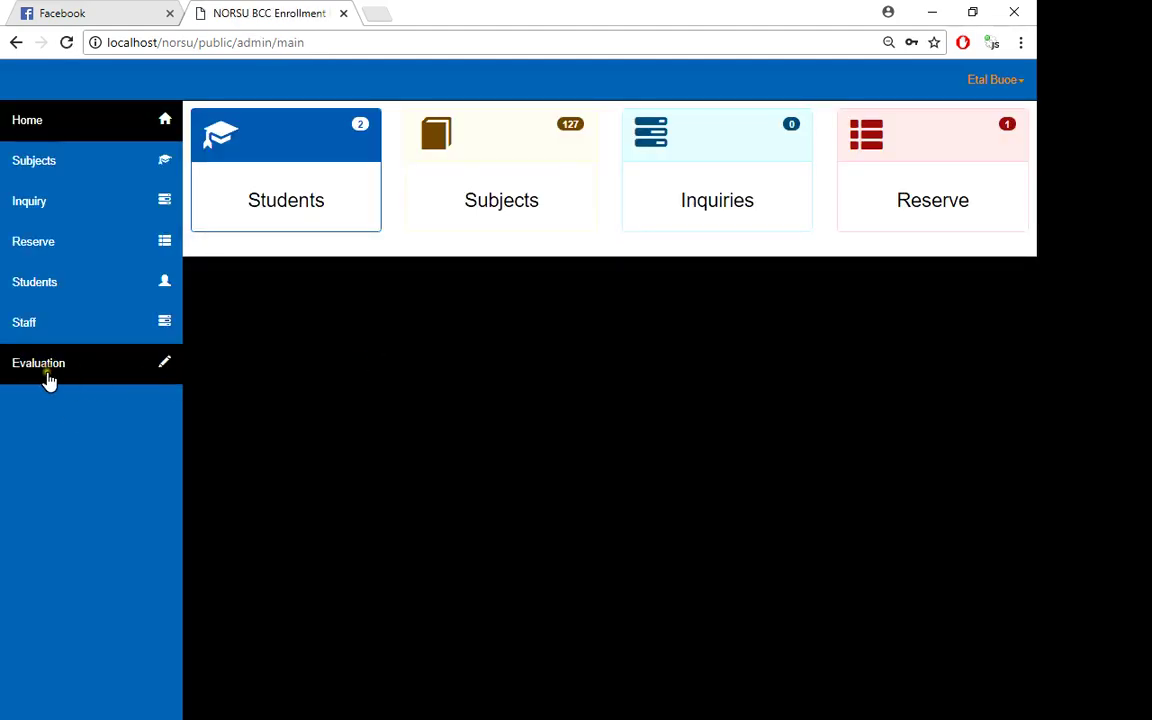
- In the Evaluation list, search the student by ID and open their Student Evaluation form
{"action": "left_click", "coordinate": [47, 380]}
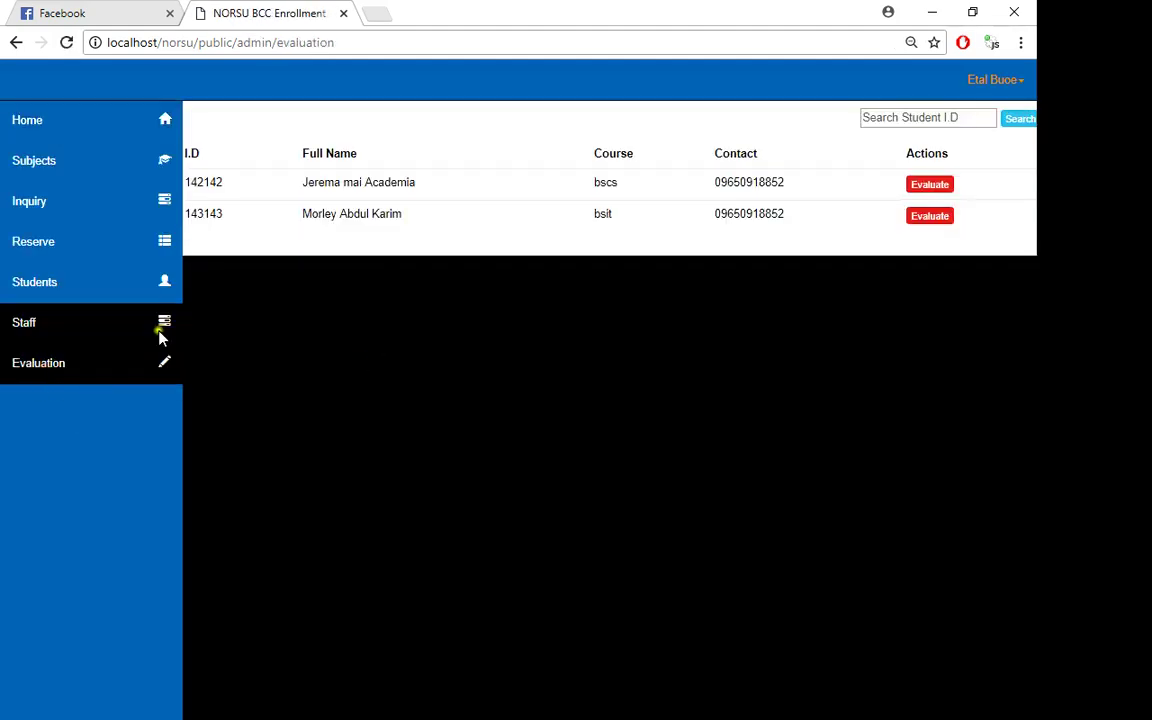
{"action": "left_click_drag", "start_coordinate": [187, 180], "coordinate": [294, 340]}
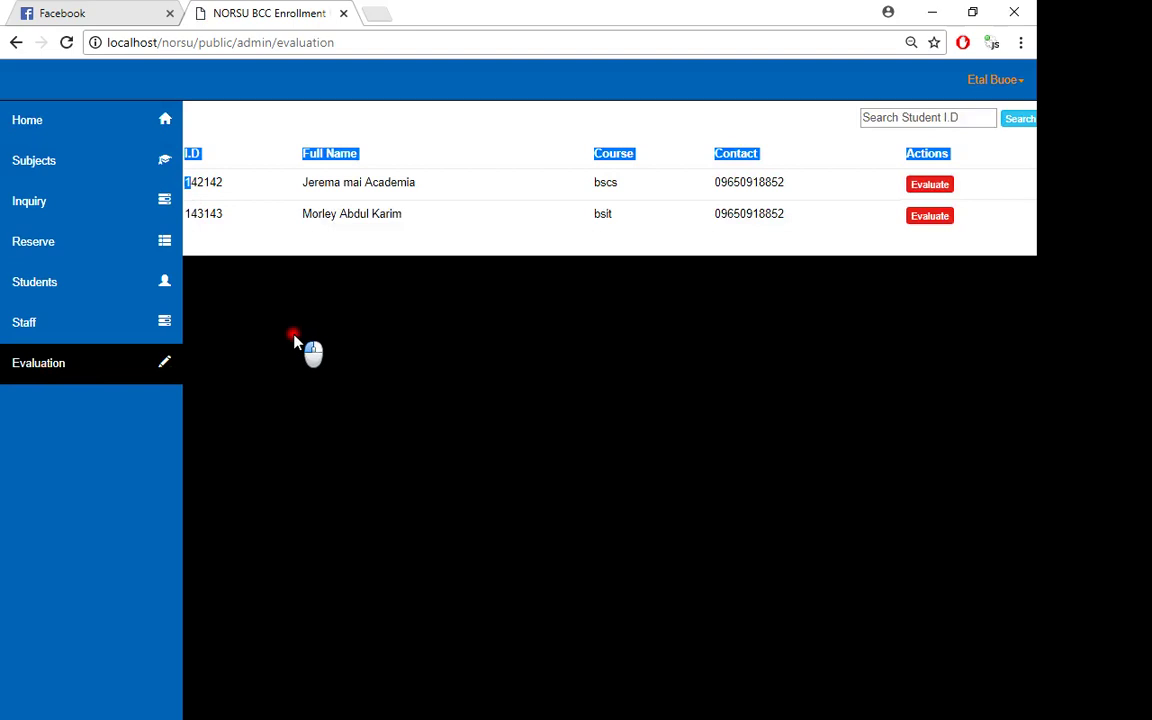
{"action": "left_click", "coordinate": [388, 468]}
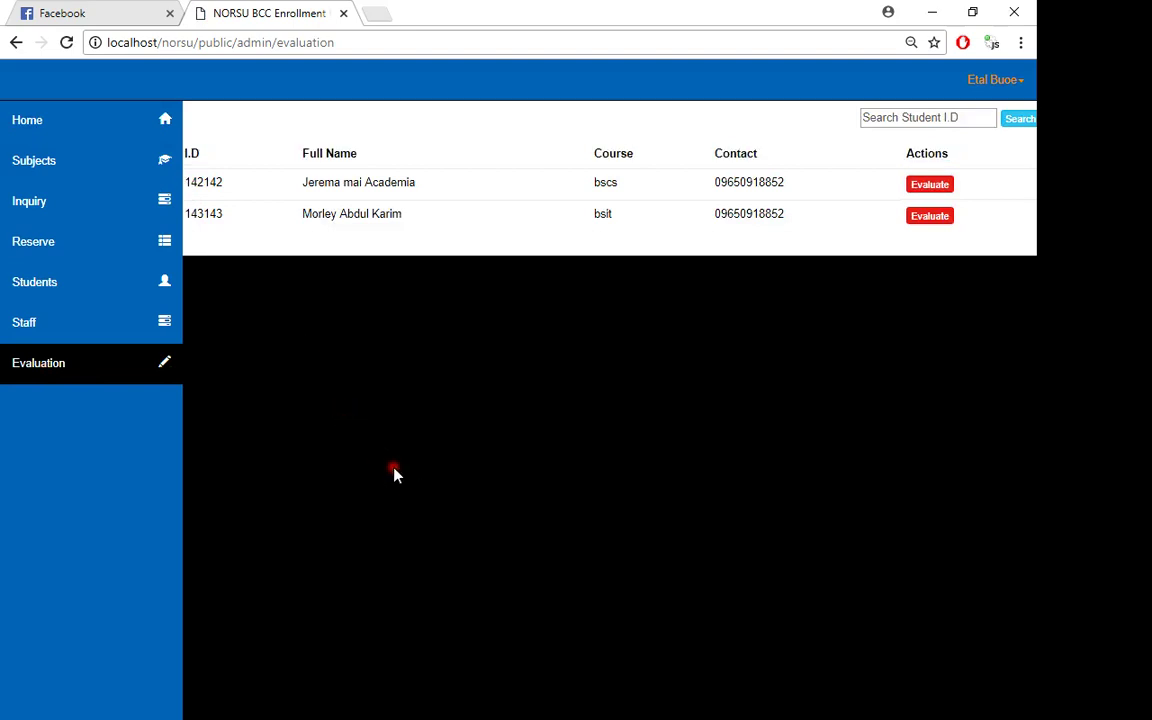
{"action": "left_click", "coordinate": [892, 117]}
{"action": "type", "text": "143143"}
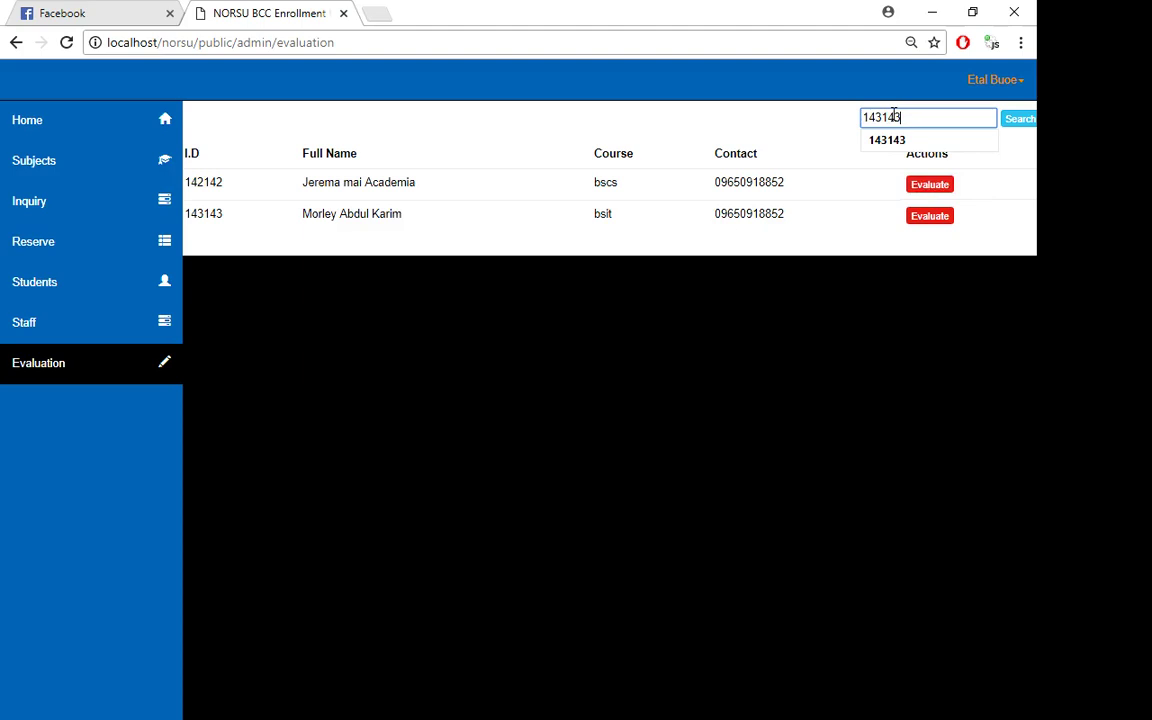
{"action": "key", "text": "Return"}
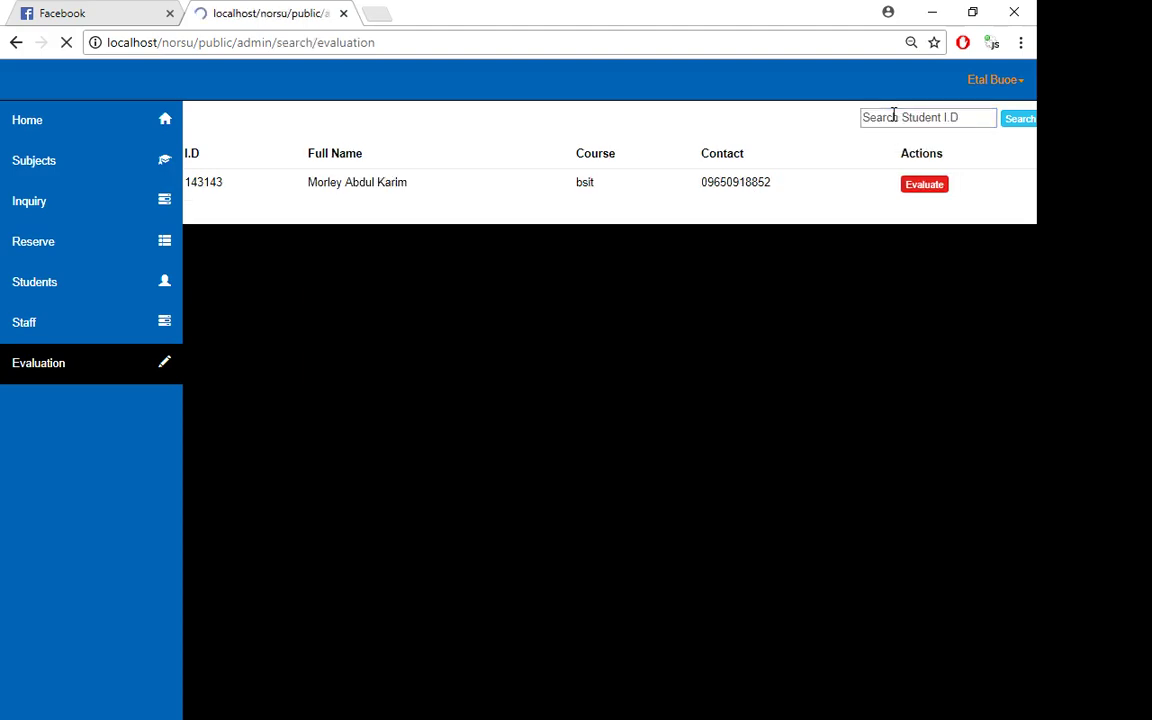
{"action": "left_click", "coordinate": [915, 186]}
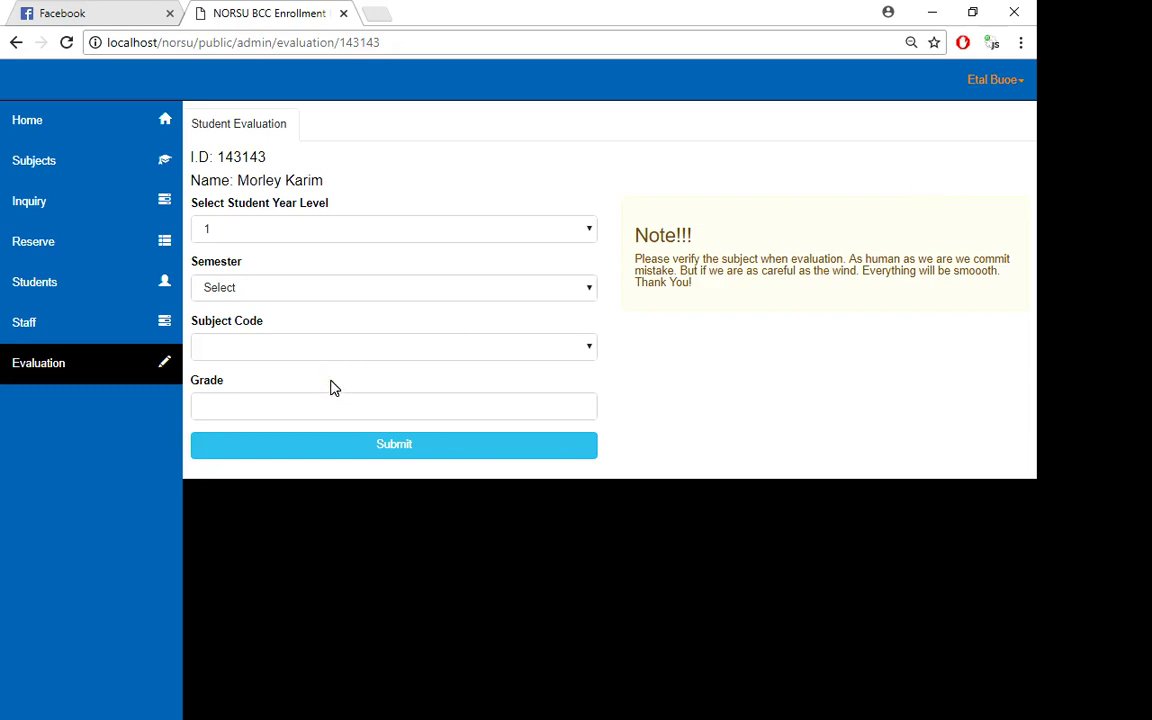
- Submit Eng 111 with grade 1.2 for Year Level 1, 1st semester
{"action": "left_click", "coordinate": [243, 237]}
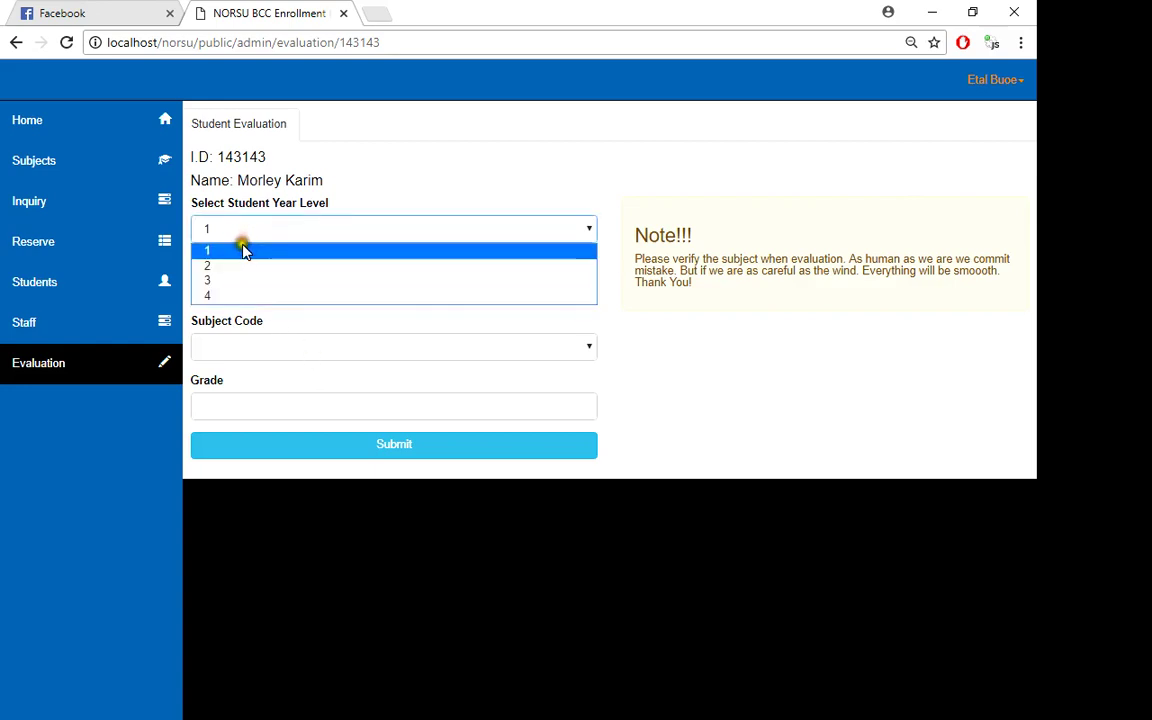
{"action": "left_click", "coordinate": [231, 250]}
{"action": "left_click", "coordinate": [231, 290]}
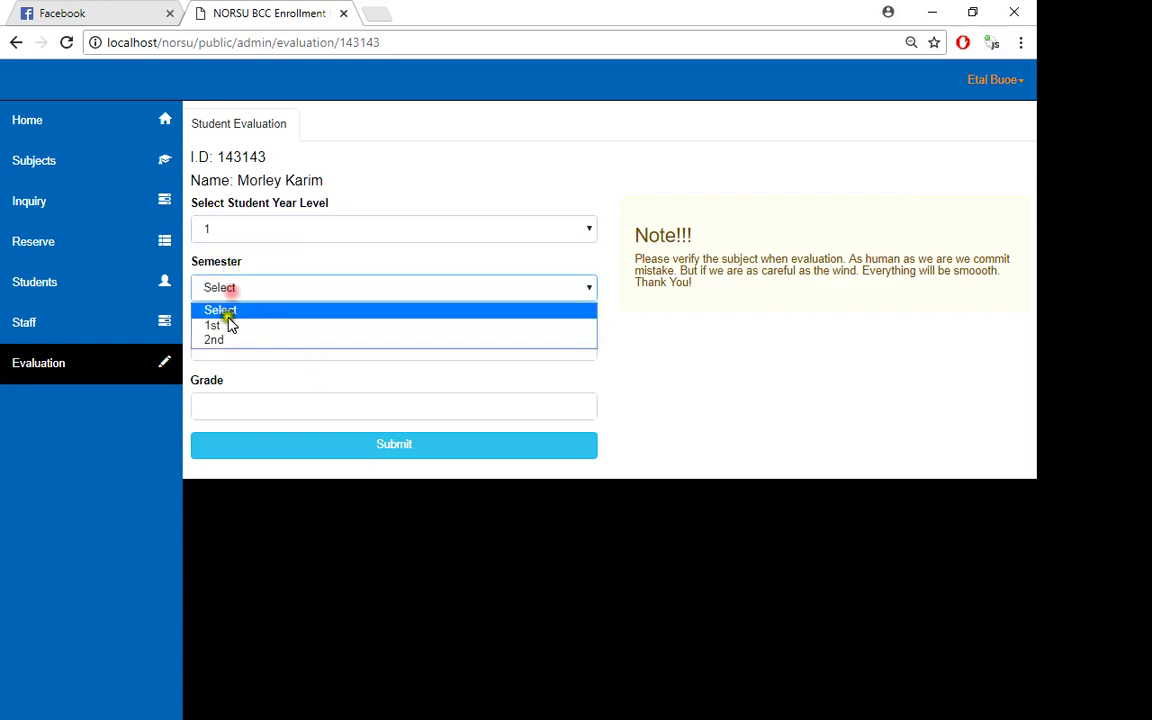
{"action": "left_click", "coordinate": [226, 326]}
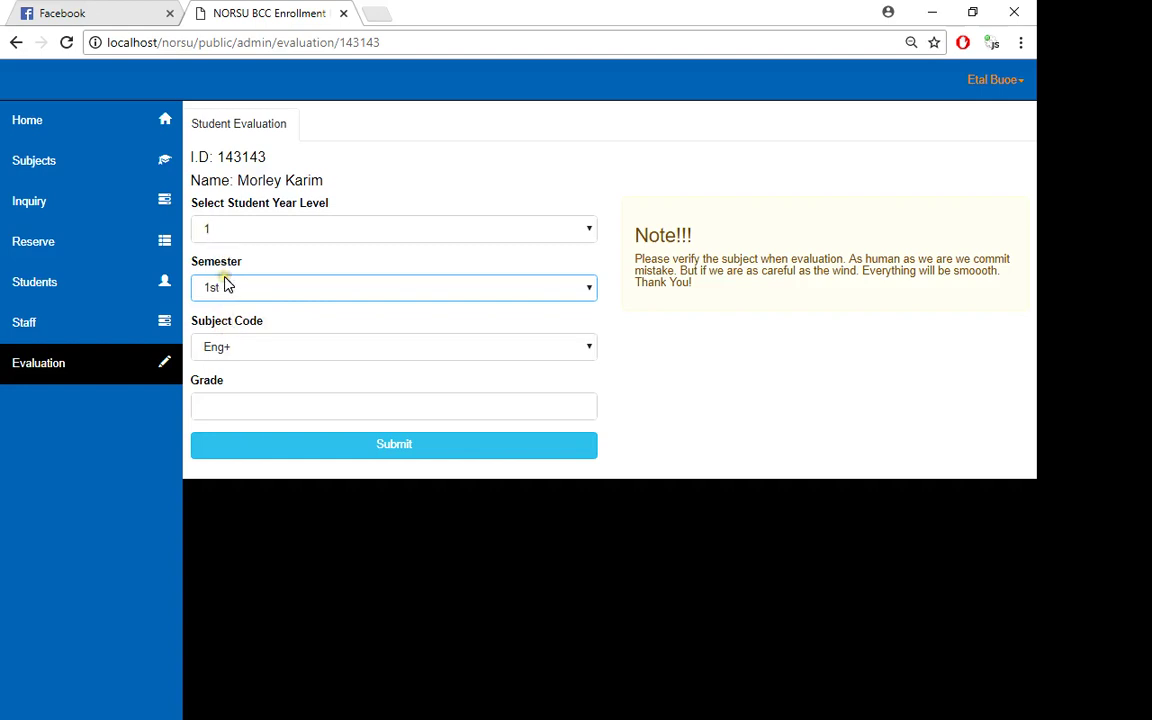
{"action": "left_click", "coordinate": [250, 350]}
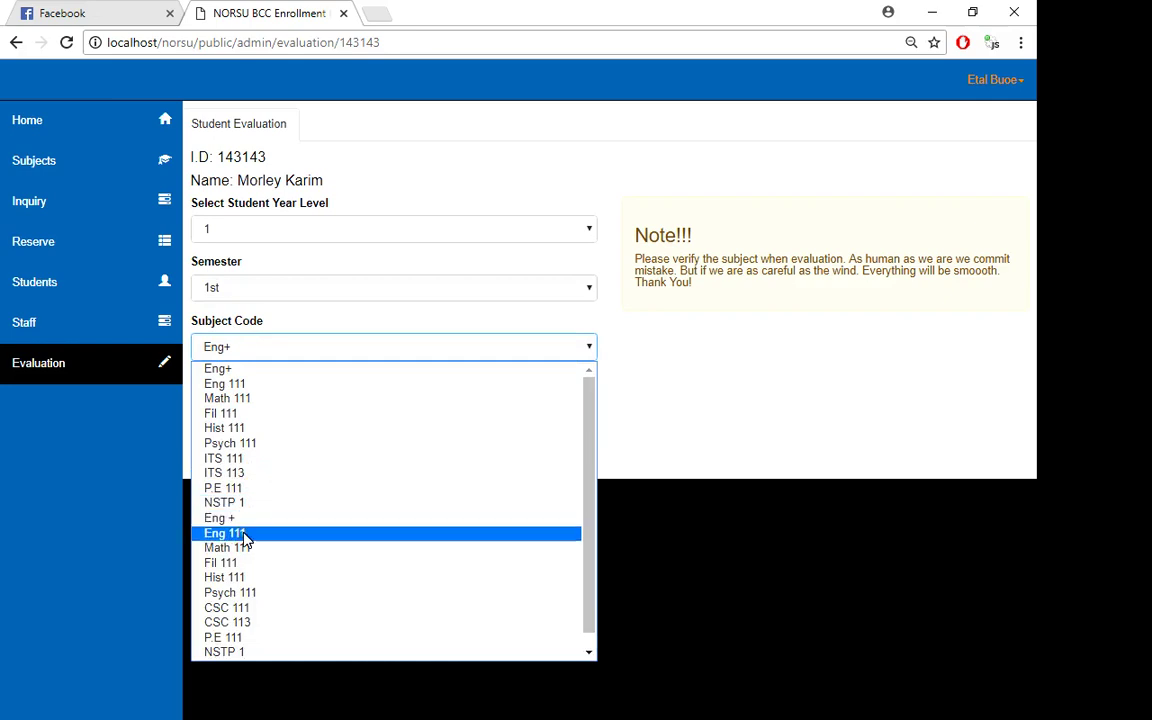
{"action": "left_click", "coordinate": [231, 385]}
{"action": "left_click", "coordinate": [232, 405]}
{"action": "type", "text": "1"}
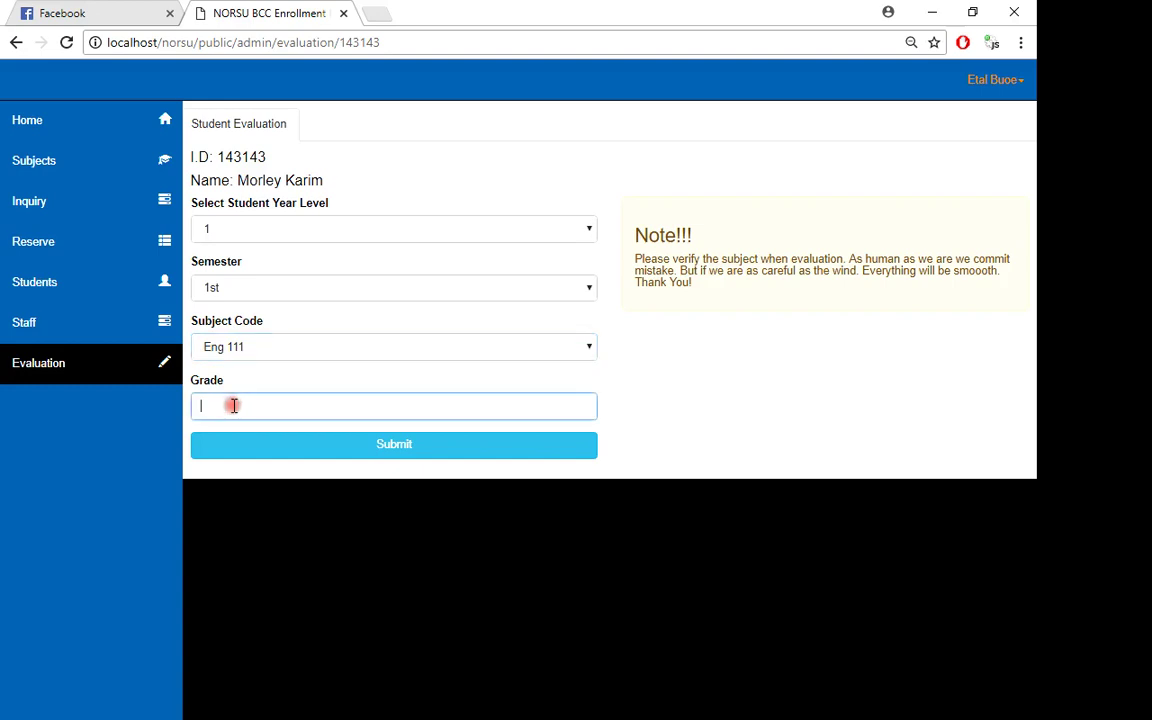
{"action": "type", "text": "2"}
{"action": "key", "text": "BackSpace"}
{"action": "type", "text": ".2"}
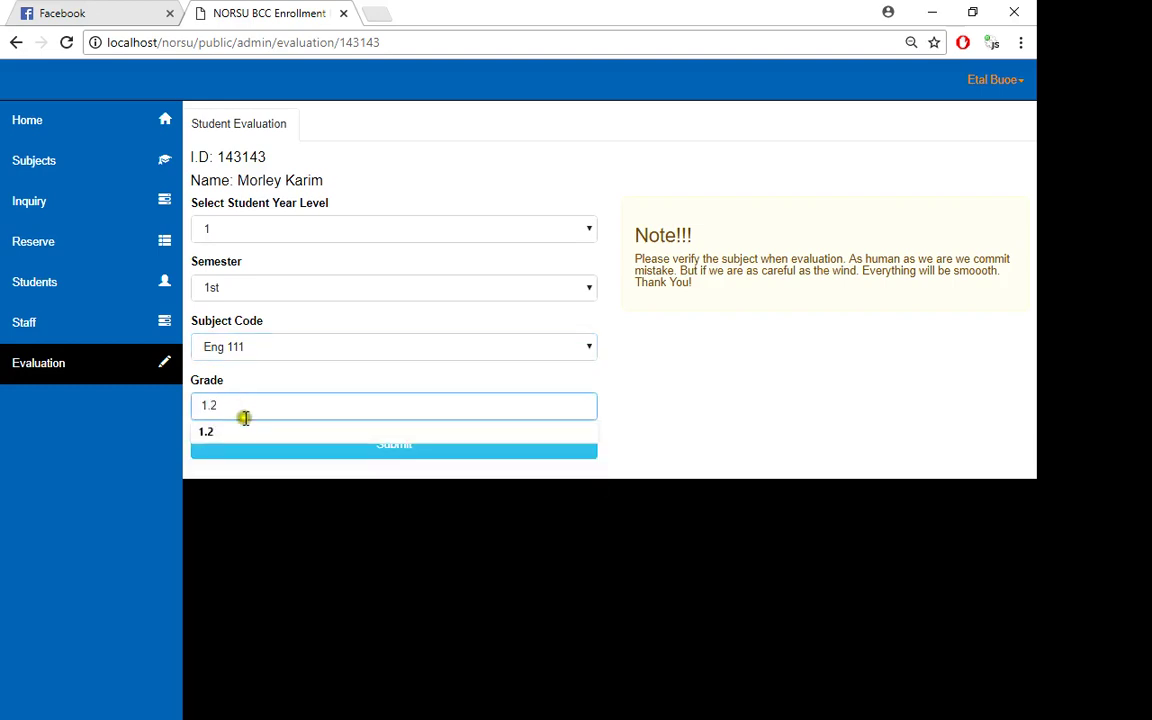
{"action": "left_click", "coordinate": [266, 461]}
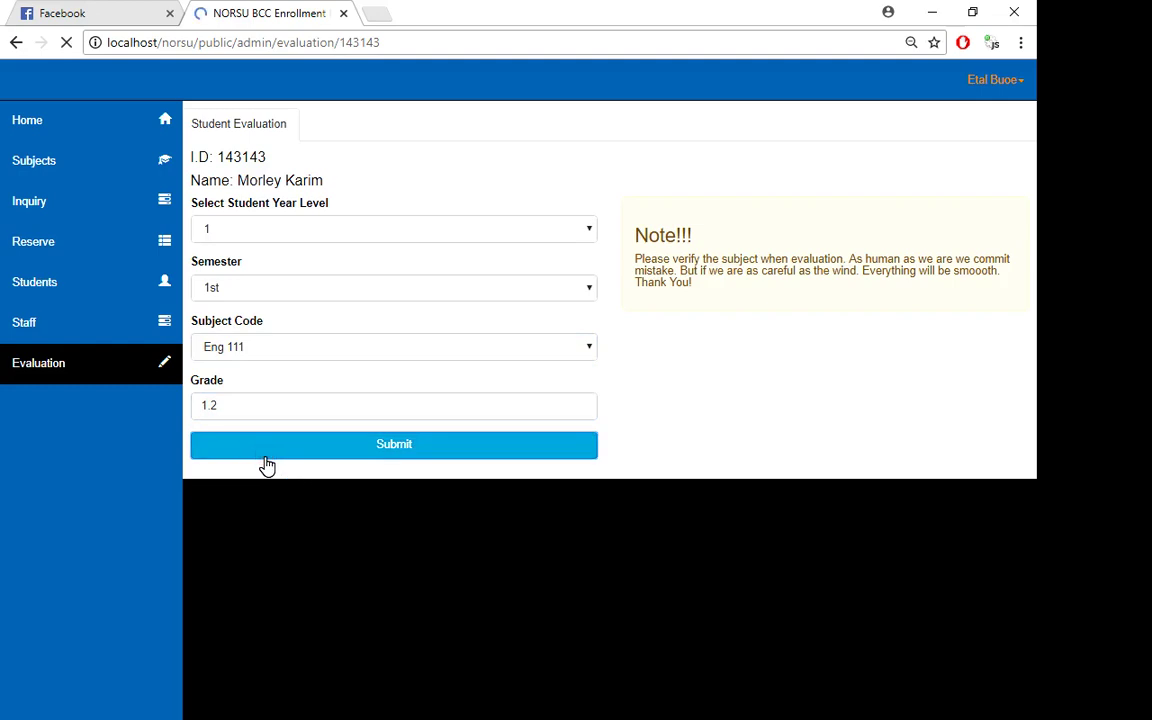
{"action": "left_click", "coordinate": [226, 340]}
- Submit Math 111 with grade 2 for Year Level 1, 1st semester
{"action": "left_click", "coordinate": [228, 388]}
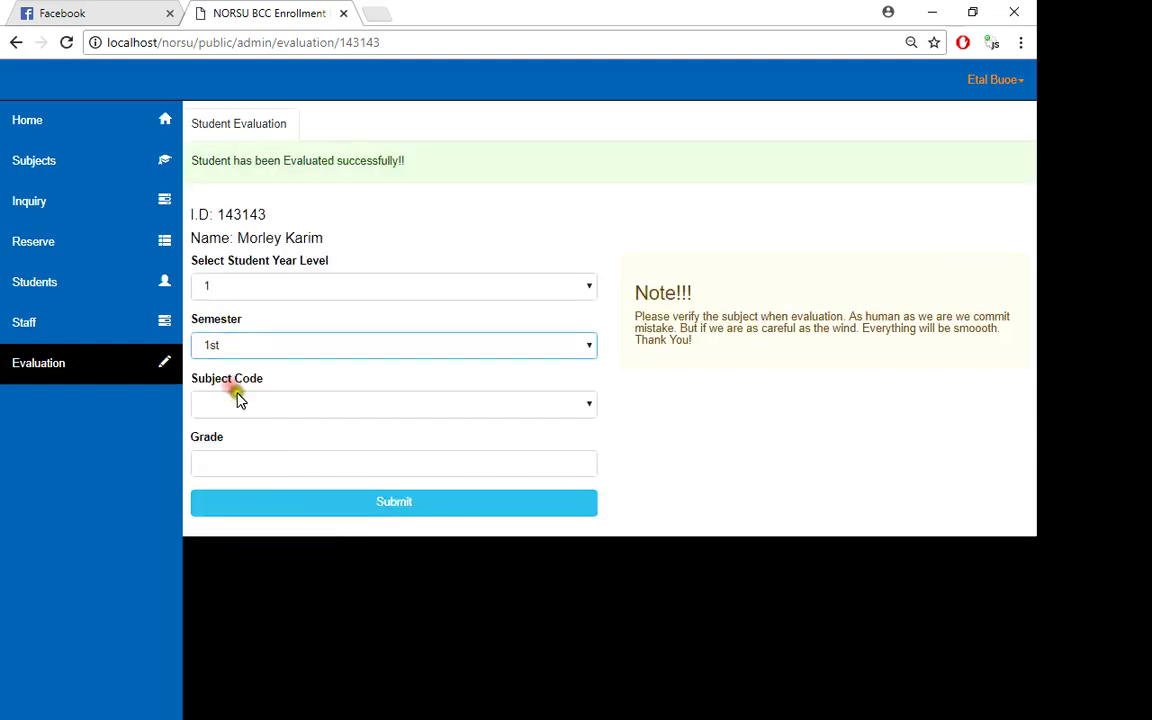
{"action": "left_click", "coordinate": [238, 398]}
{"action": "left_click", "coordinate": [239, 458]}
{"action": "left_click", "coordinate": [239, 464]}
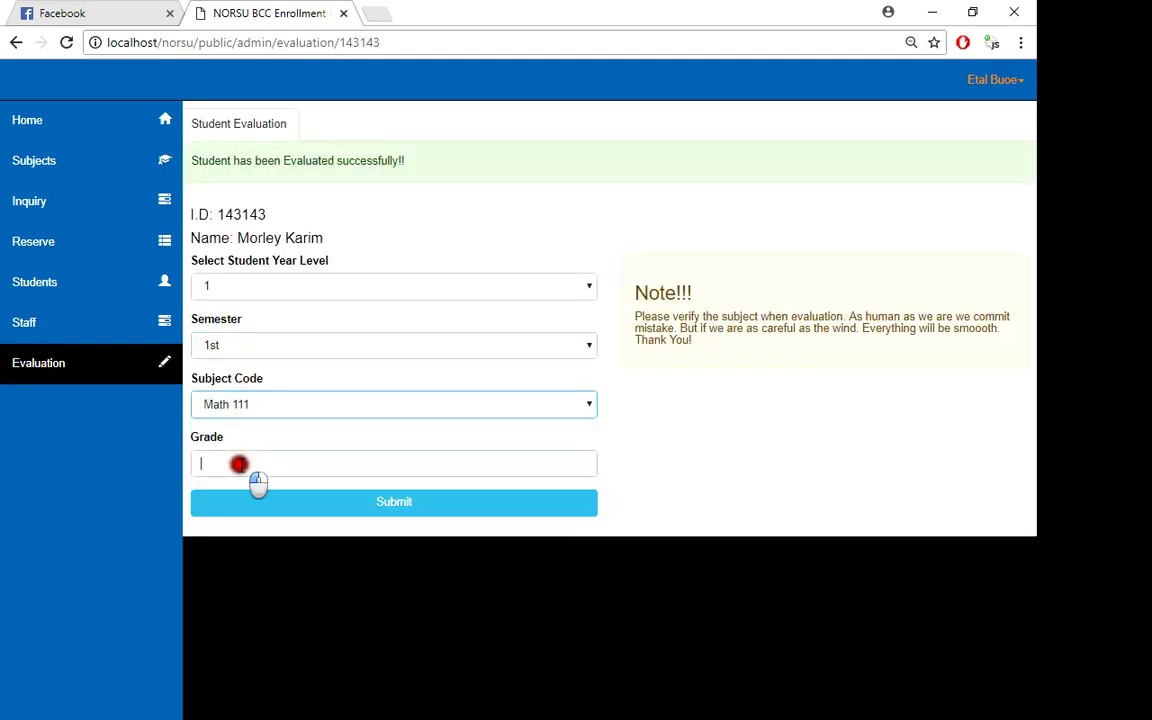
{"action": "type", "text": "2"}
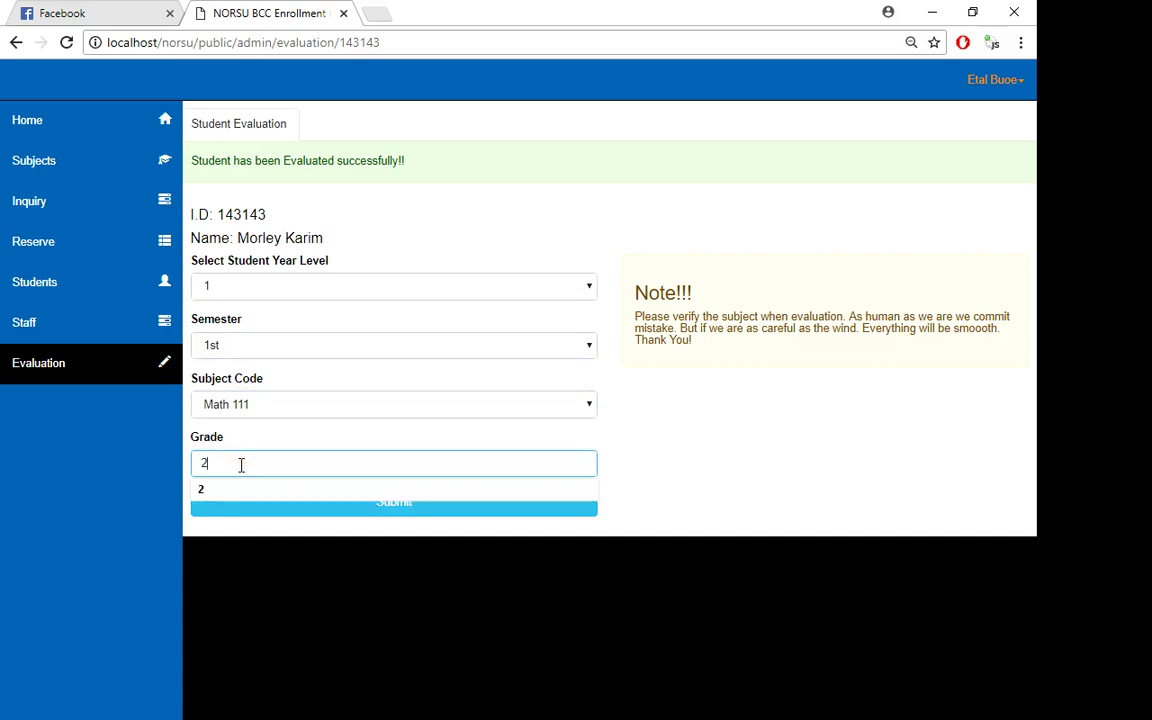
{"action": "left_click", "coordinate": [789, 419]}
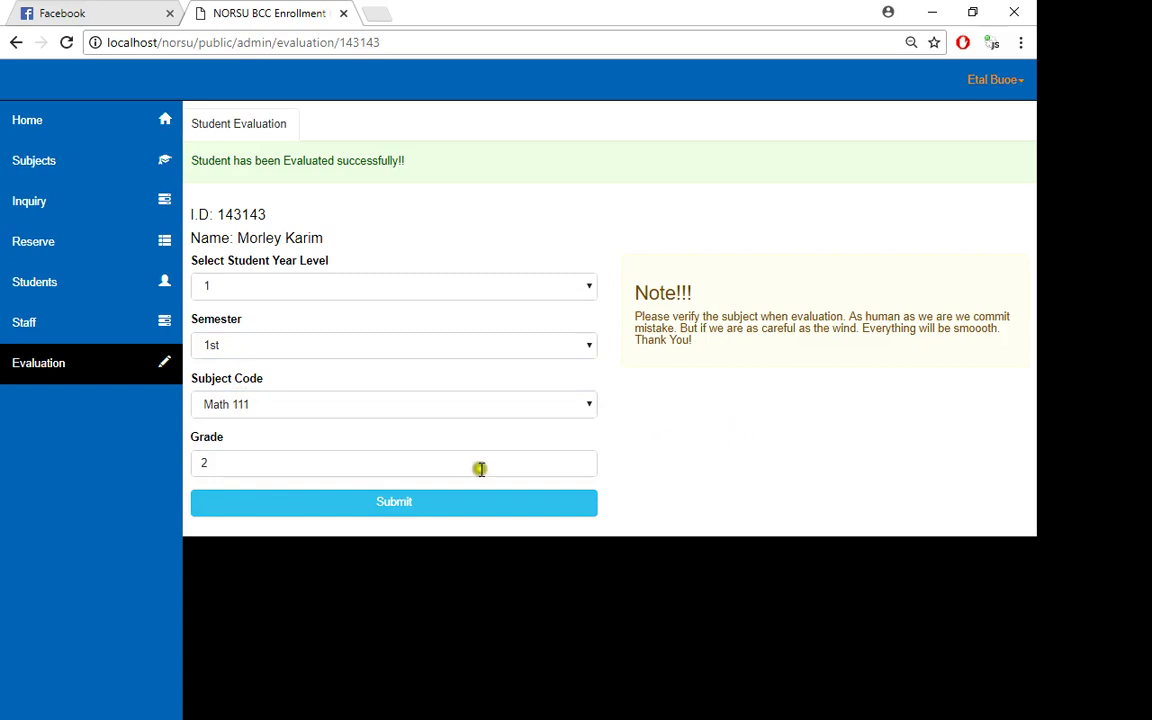
{"action": "left_click", "coordinate": [270, 507]}
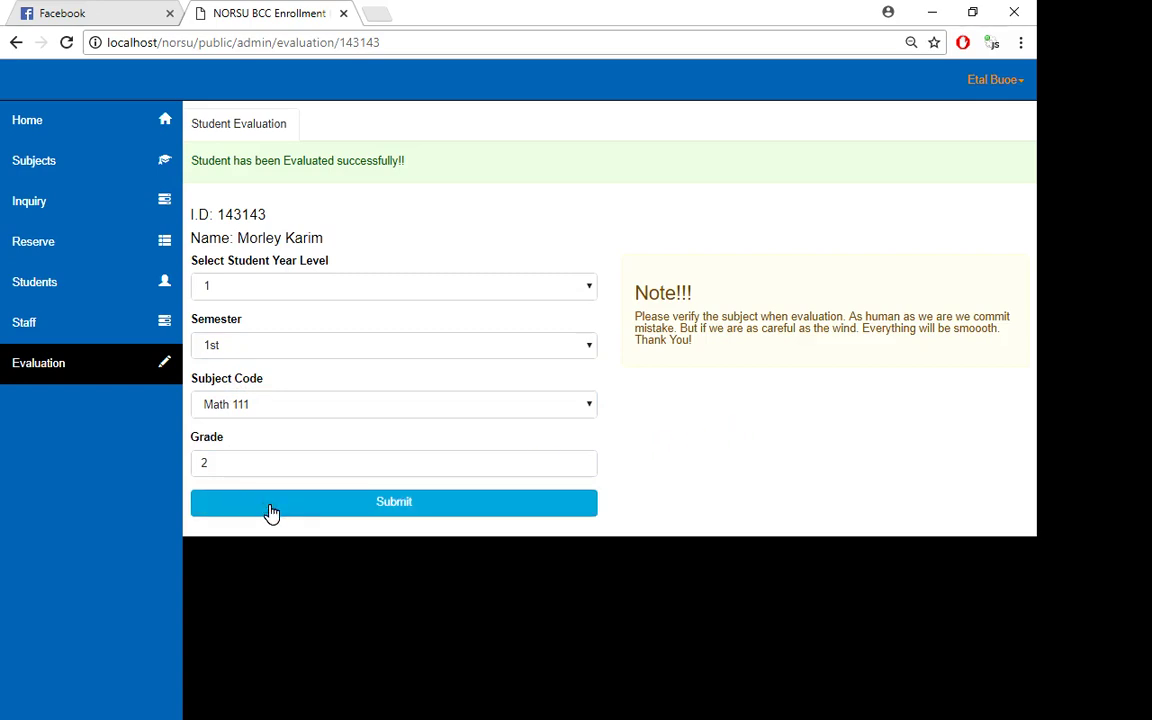
{"action": "left_click", "coordinate": [270, 512]}
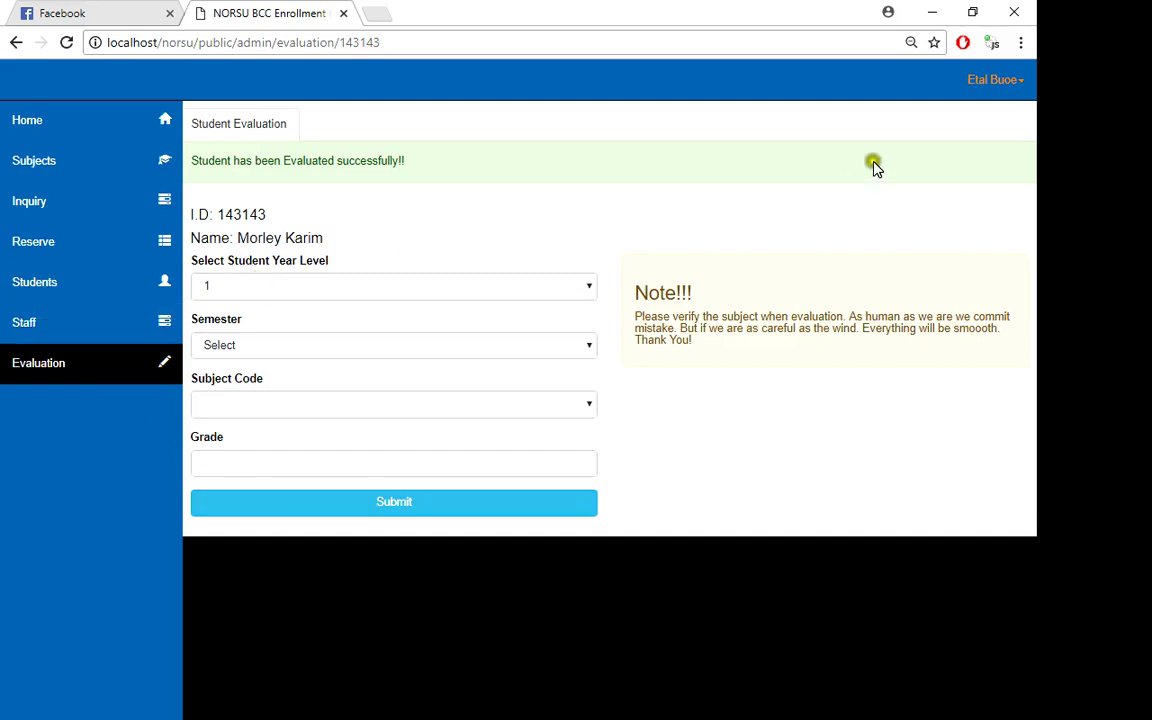
- Open the subject list and the new-subject form, toggling its Regular and Irregular options
{"action": "left_click", "coordinate": [981, 88]}
{"action": "left_click", "coordinate": [95, 134]}
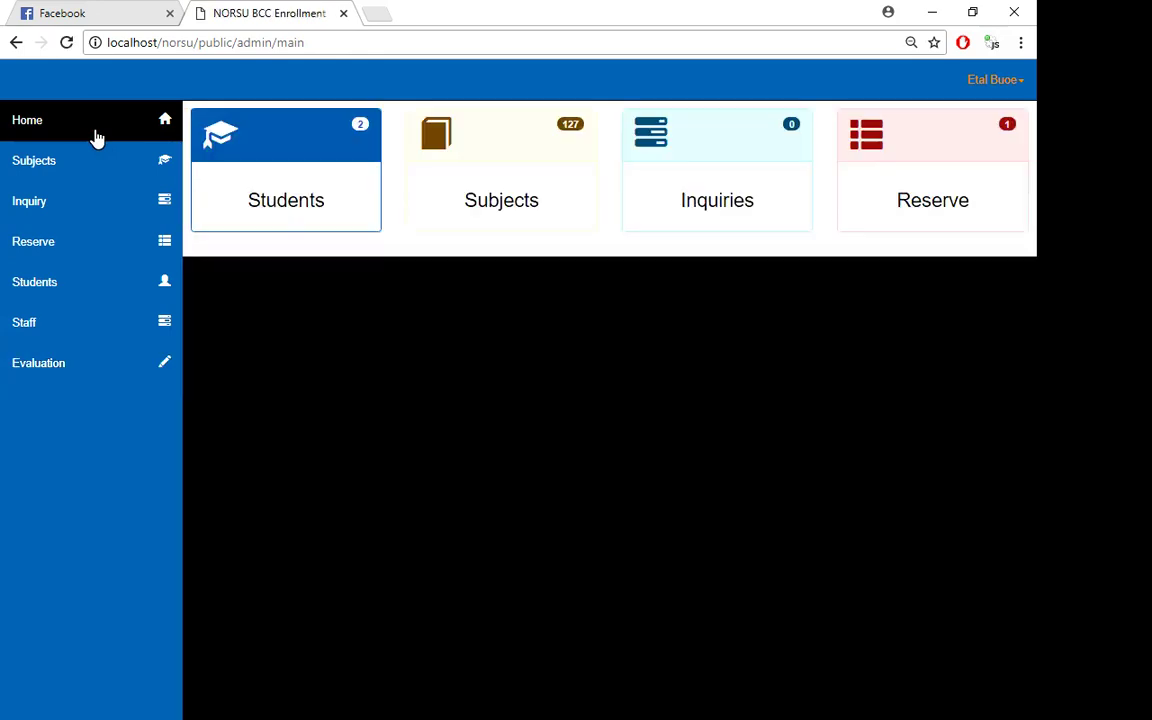
{"action": "left_click", "coordinate": [104, 166]}
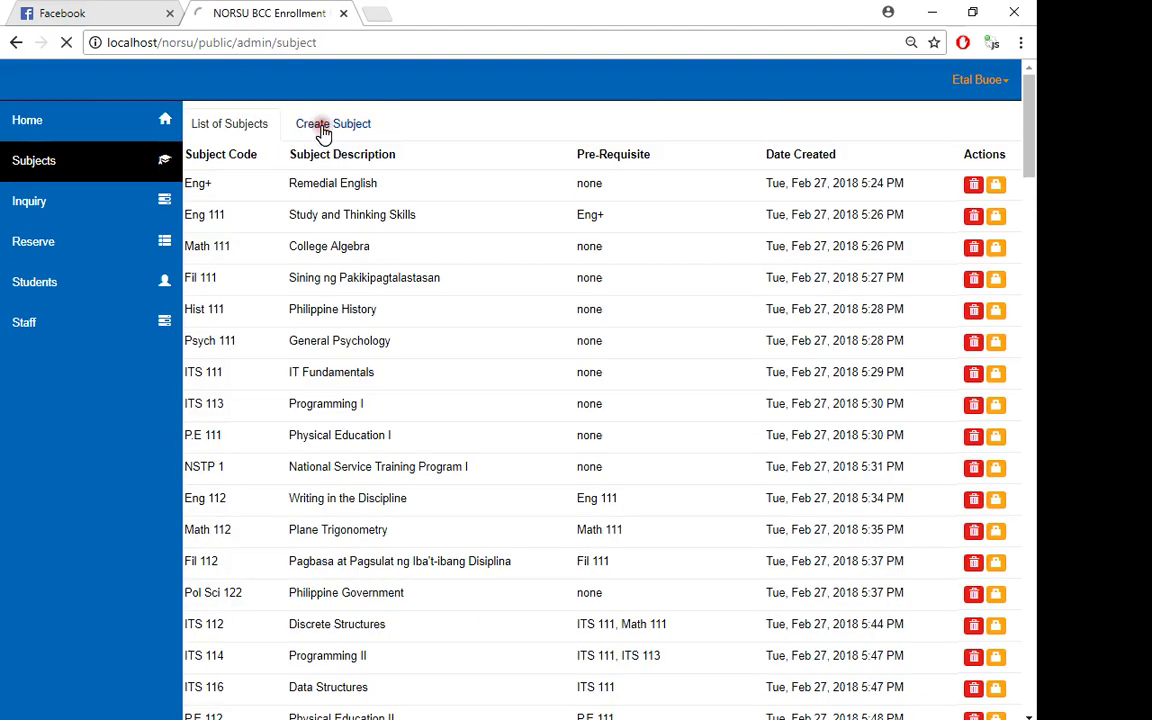
{"action": "left_click", "coordinate": [321, 133]}
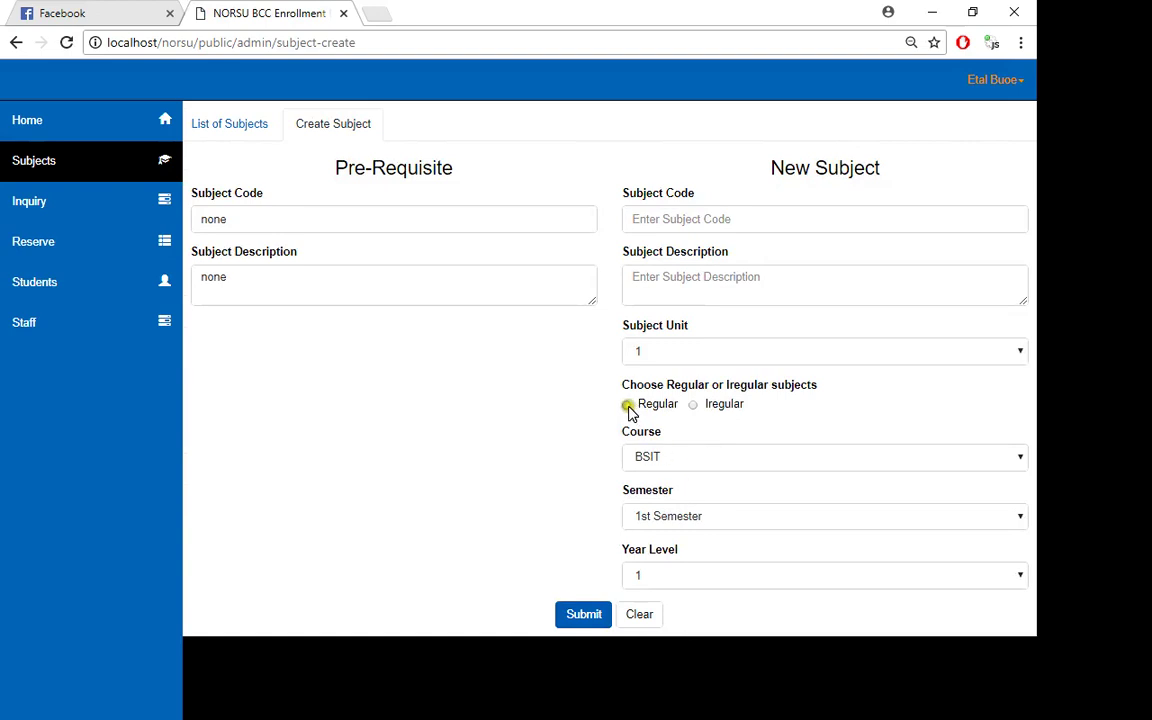
{"action": "left_click", "coordinate": [697, 408]}
{"action": "left_click", "coordinate": [650, 409]}
{"action": "left_click", "coordinate": [628, 406]}
{"action": "left_click", "coordinate": [696, 405]}
{"action": "left_click", "coordinate": [419, 285]}
- Browse the Inquiry, Students and Staff lists, then log out of the admin account
{"action": "left_click", "coordinate": [117, 213]}
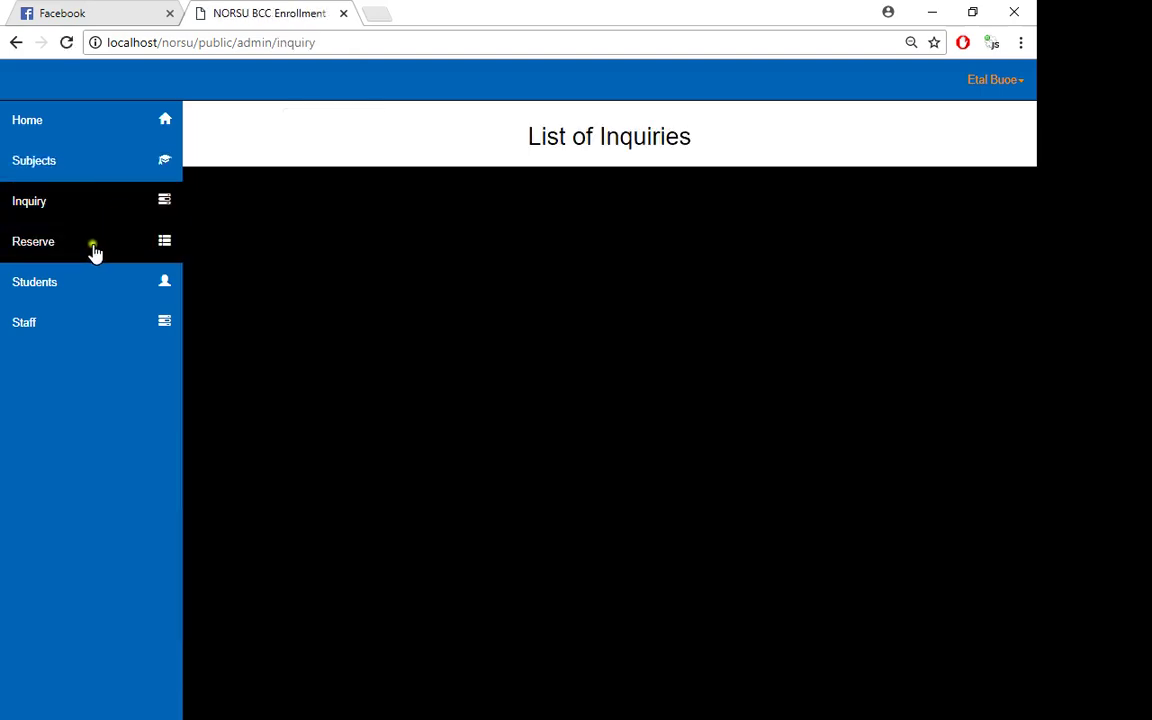
{"action": "left_click", "coordinate": [71, 300]}
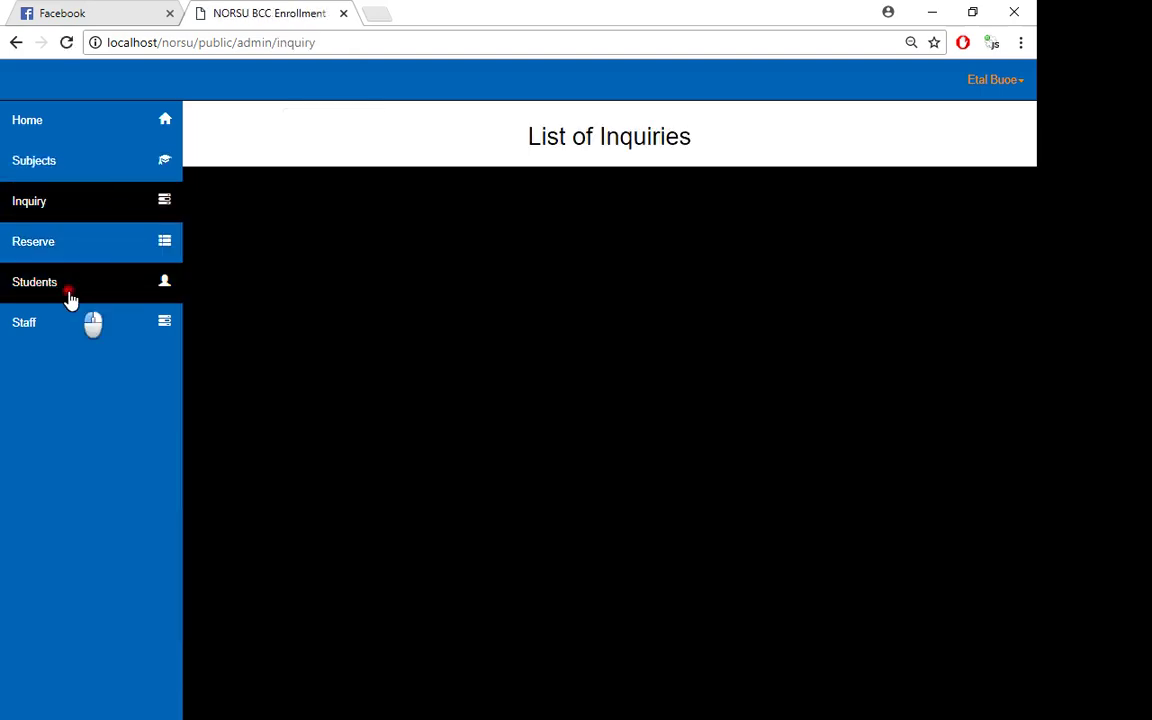
{"action": "left_click", "coordinate": [61, 323]}
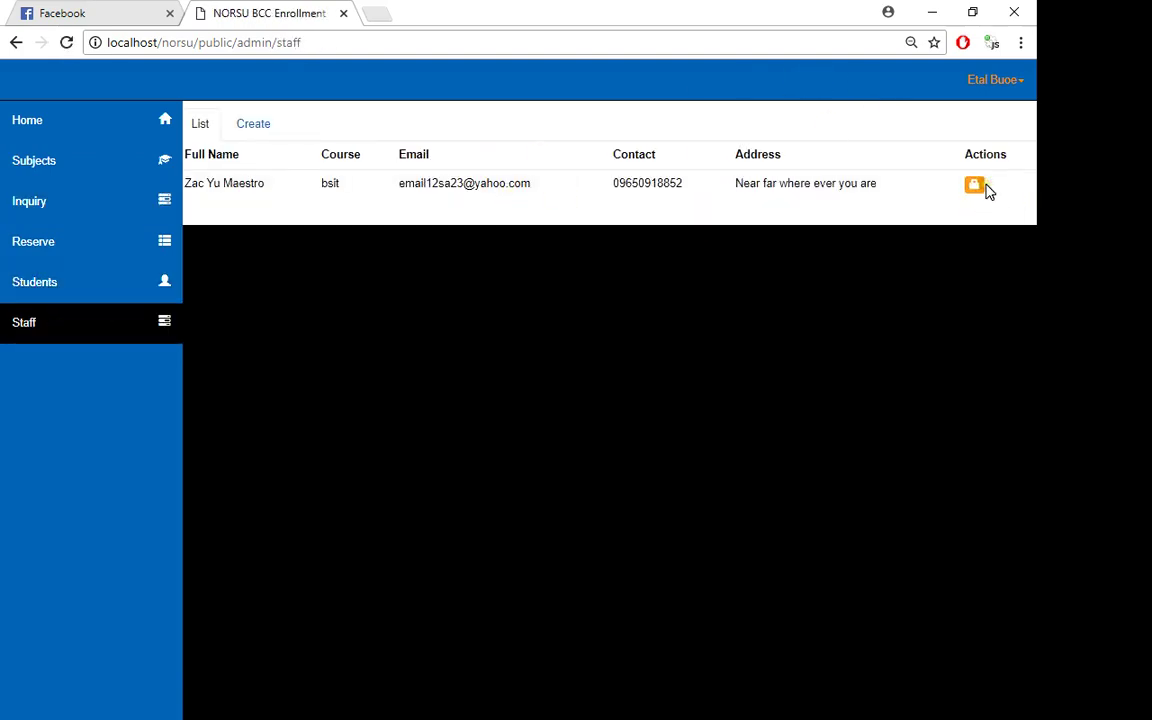
{"action": "left_click", "coordinate": [995, 80]}
{"action": "left_click", "coordinate": [941, 172]}
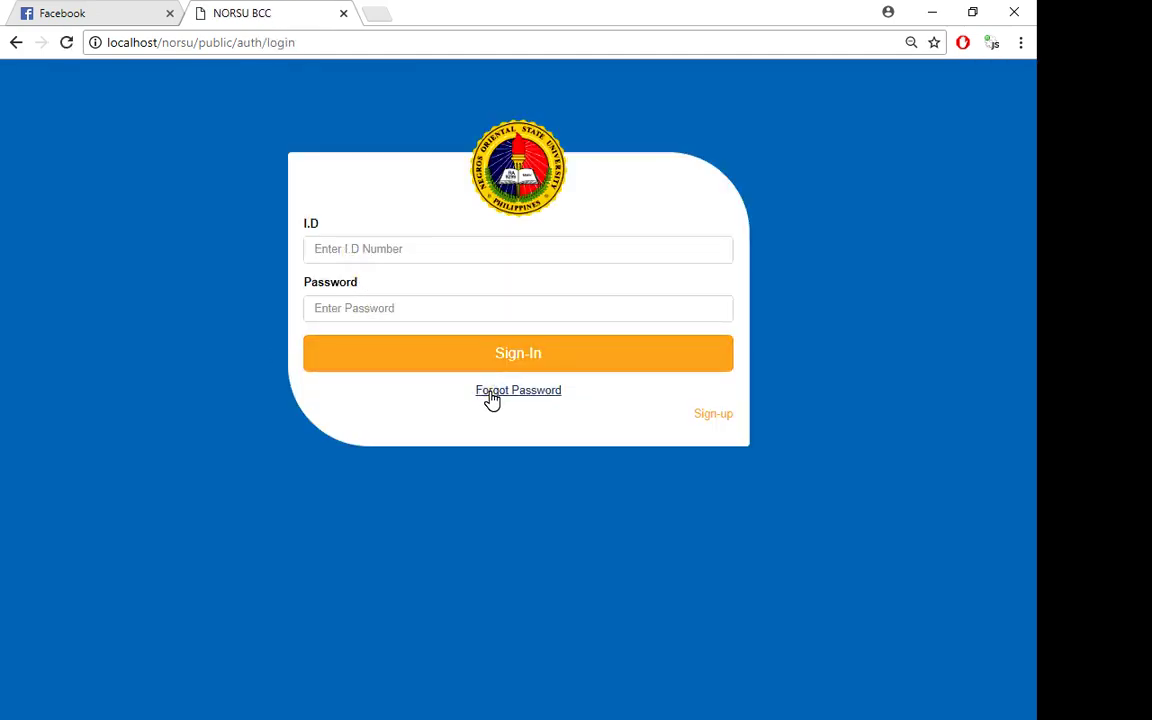
- Visit the Sign-up and Forgot Password pages, returning to the login page each time
{"action": "left_click", "coordinate": [705, 422]}
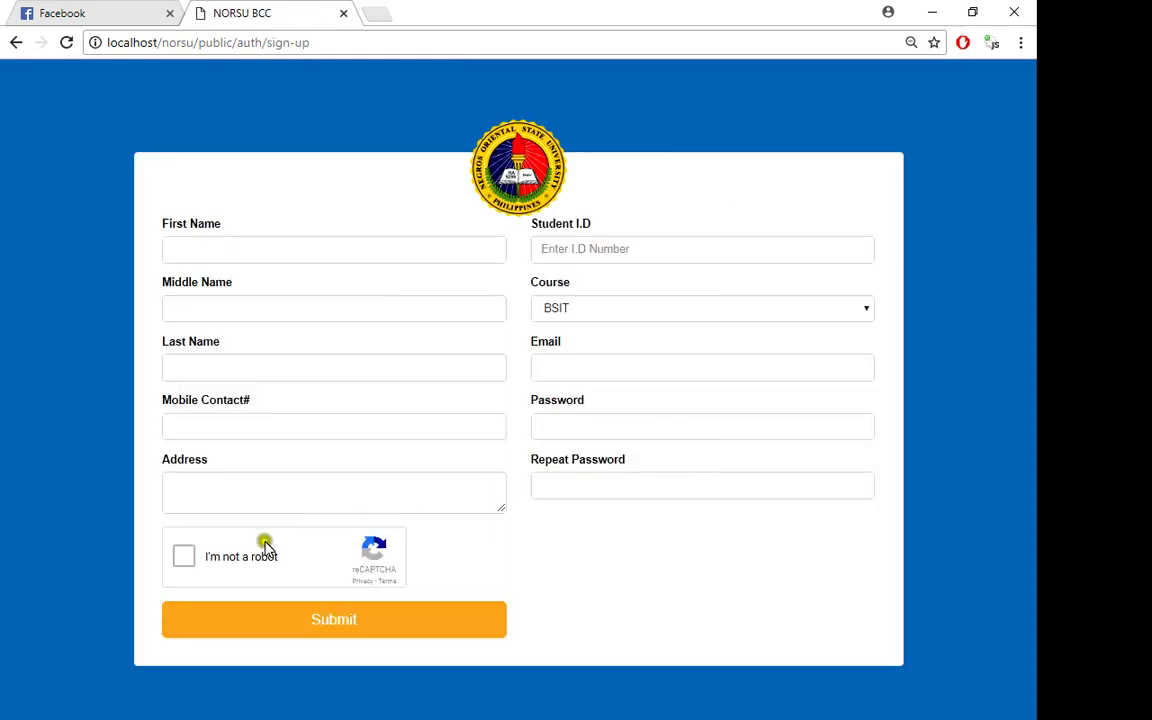
{"action": "left_click", "coordinate": [517, 180]}
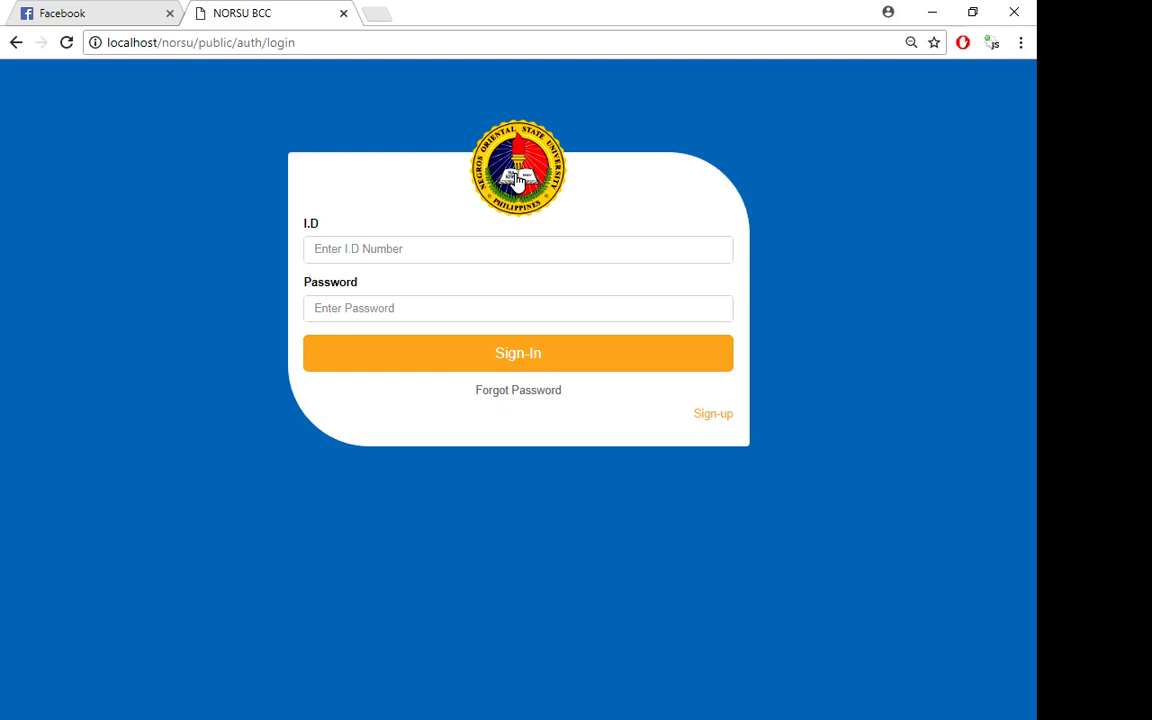
{"action": "left_click", "coordinate": [497, 391]}
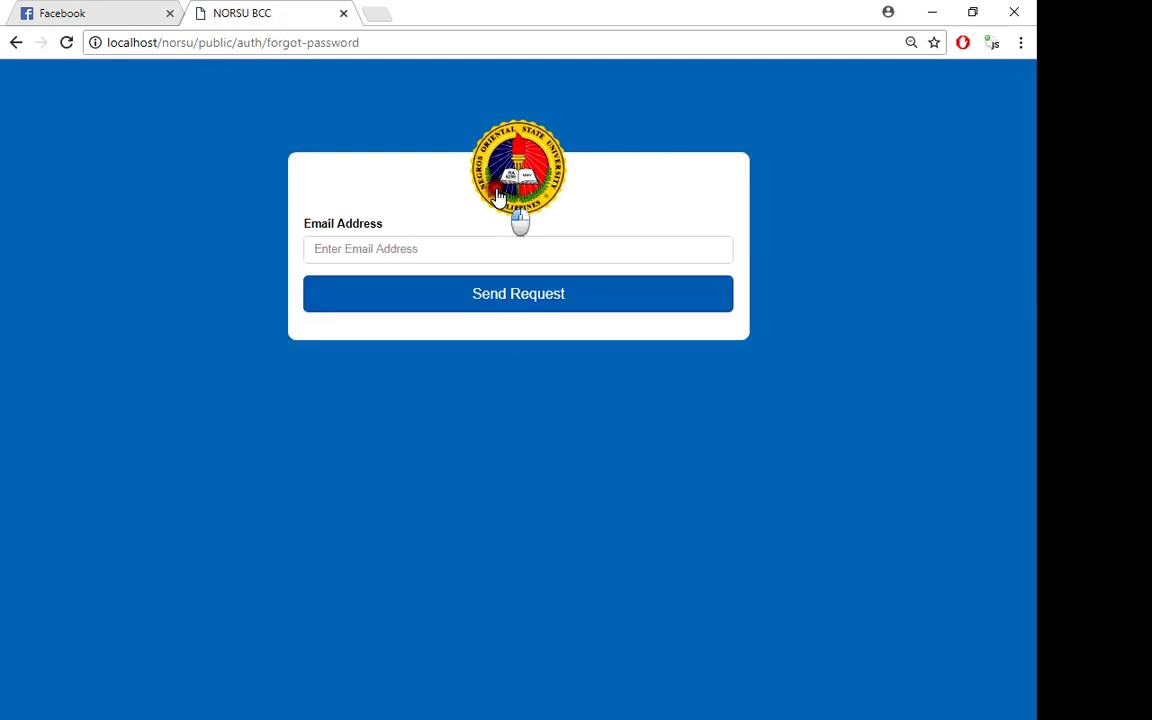
{"action": "left_click", "coordinate": [496, 206]}
- Enter the student's I.D number in the login form and copy it
{"action": "left_click", "coordinate": [356, 256]}
{"action": "type", "text": "1"}
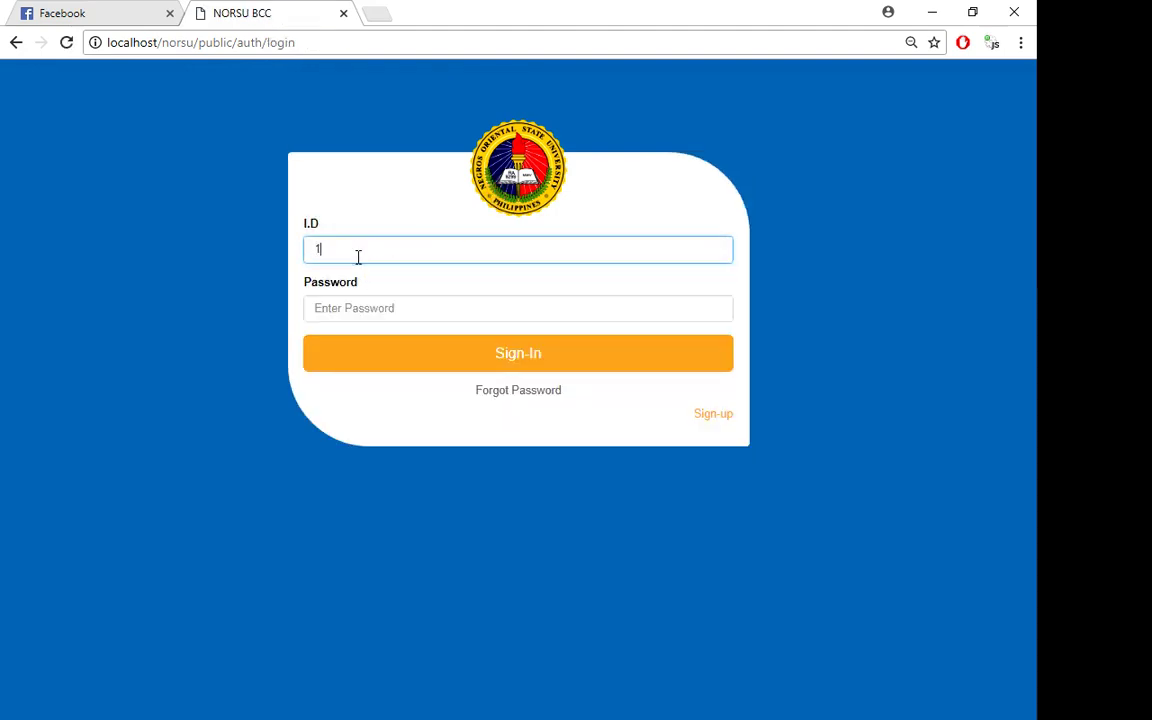
{"action": "type", "text": "43143"}
{"action": "double_click", "coordinate": [358, 254]}
{"action": "key", "text": "ctrl+c"}
- Paste the copied ID as the password, sign in, and scroll through the offered and requested subject tables
{"action": "left_click", "coordinate": [355, 311]}
{"action": "key", "text": "ctrl+v"}
{"action": "left_click", "coordinate": [373, 352]}
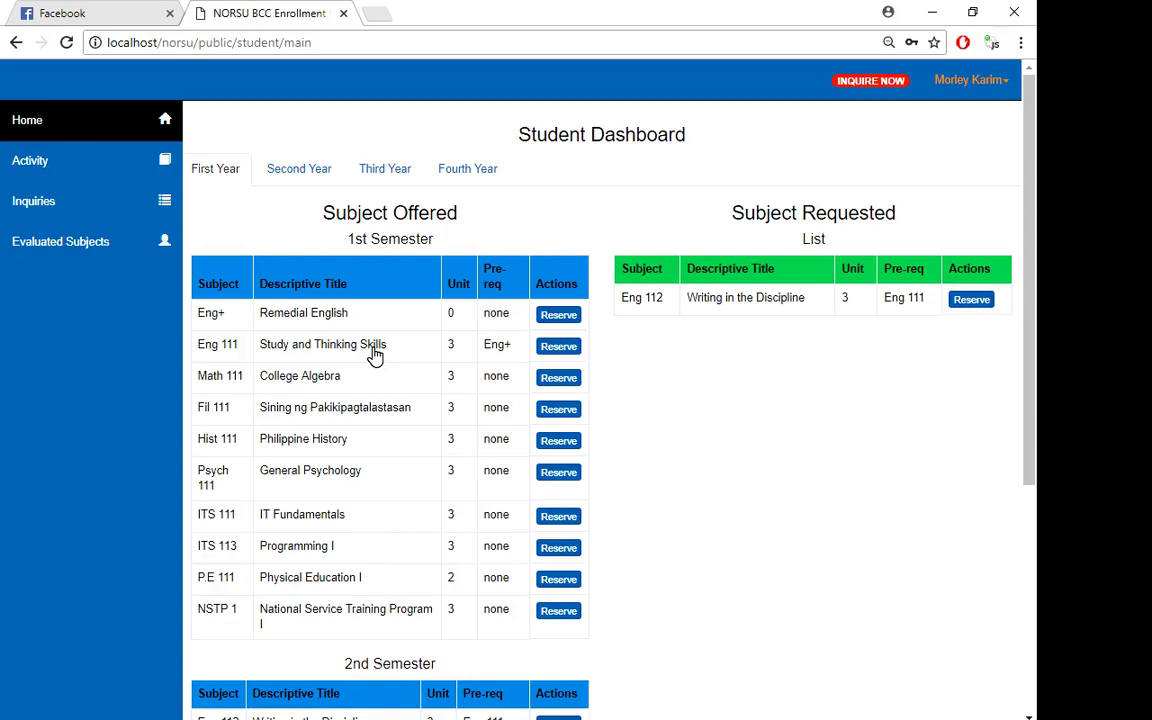
{"action": "scroll", "coordinate": [372, 352], "scroll_direction": "down", "scroll_amount": 4}
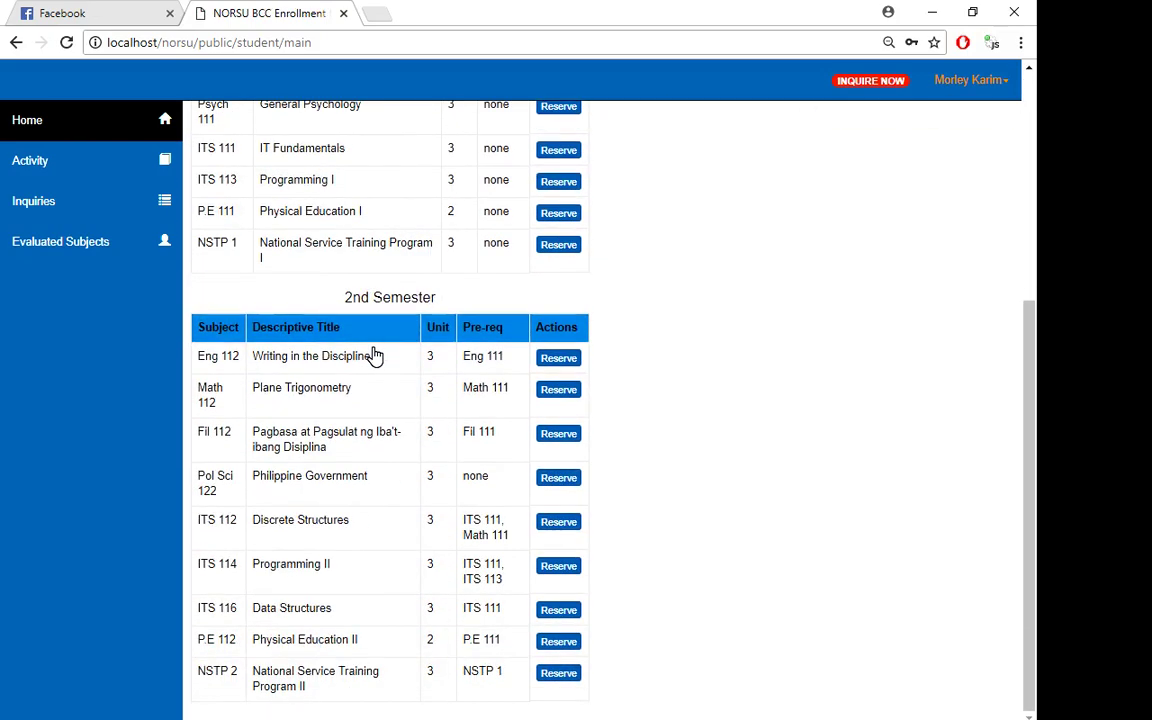
{"action": "scroll", "coordinate": [372, 352], "scroll_direction": "up", "scroll_amount": 4}
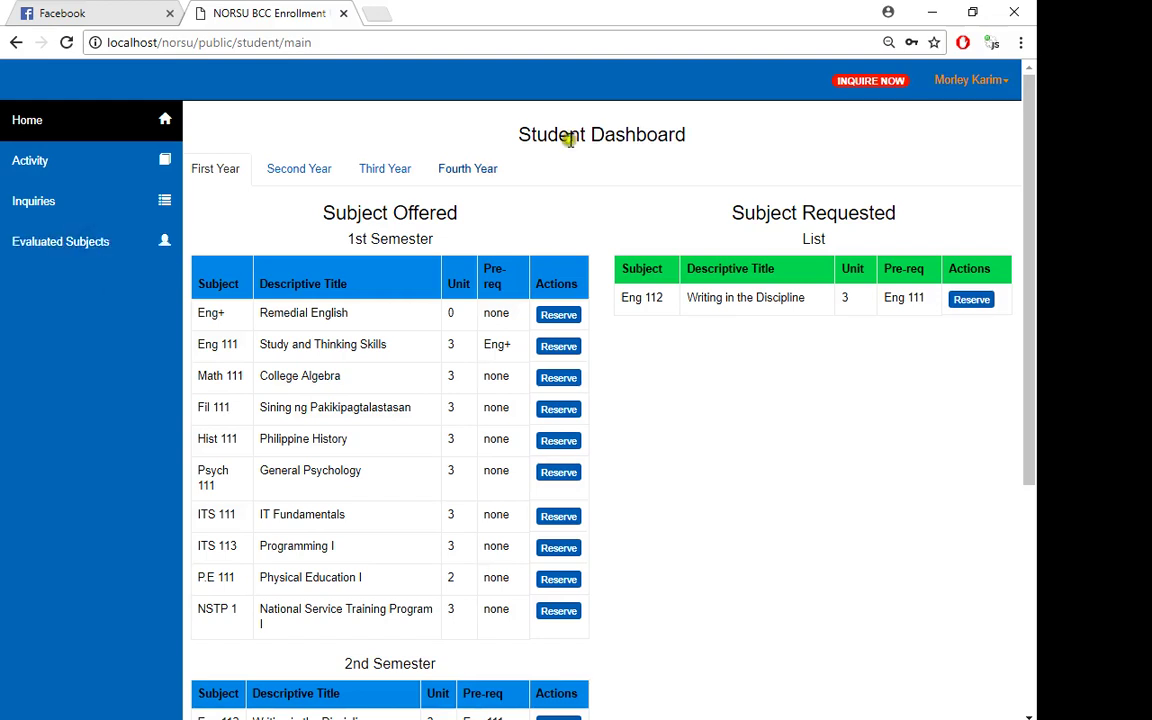
{"action": "left_click", "coordinate": [44, 260]}
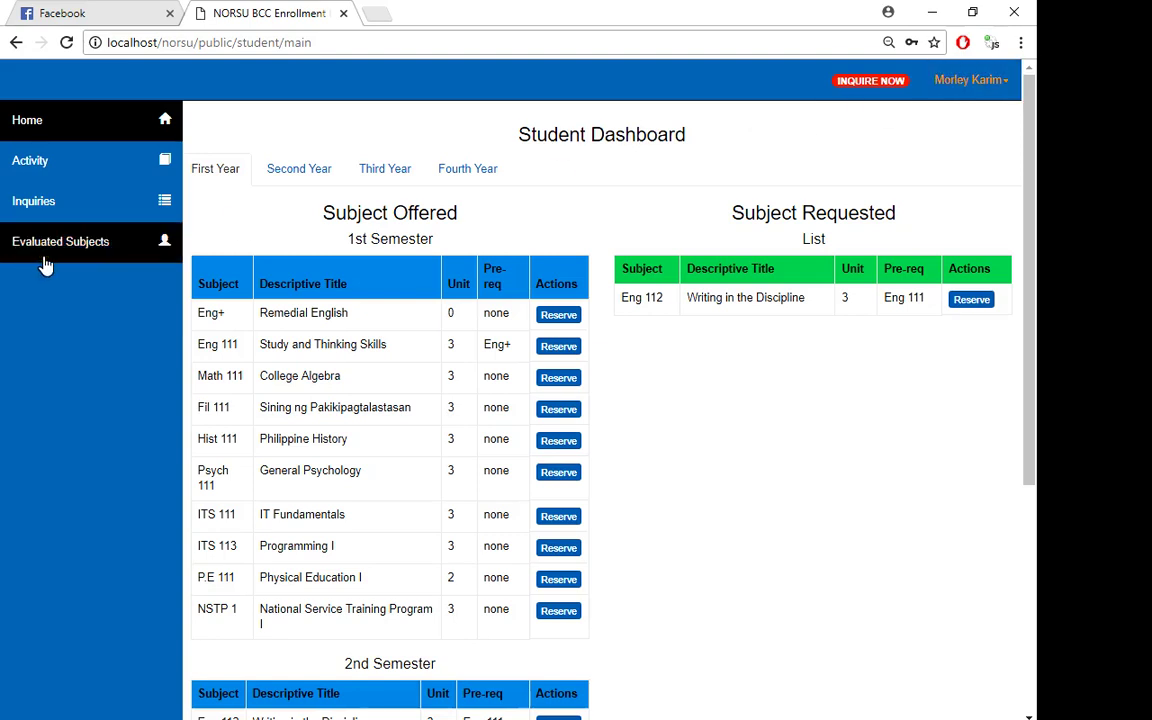
{"action": "left_click", "coordinate": [54, 255]}
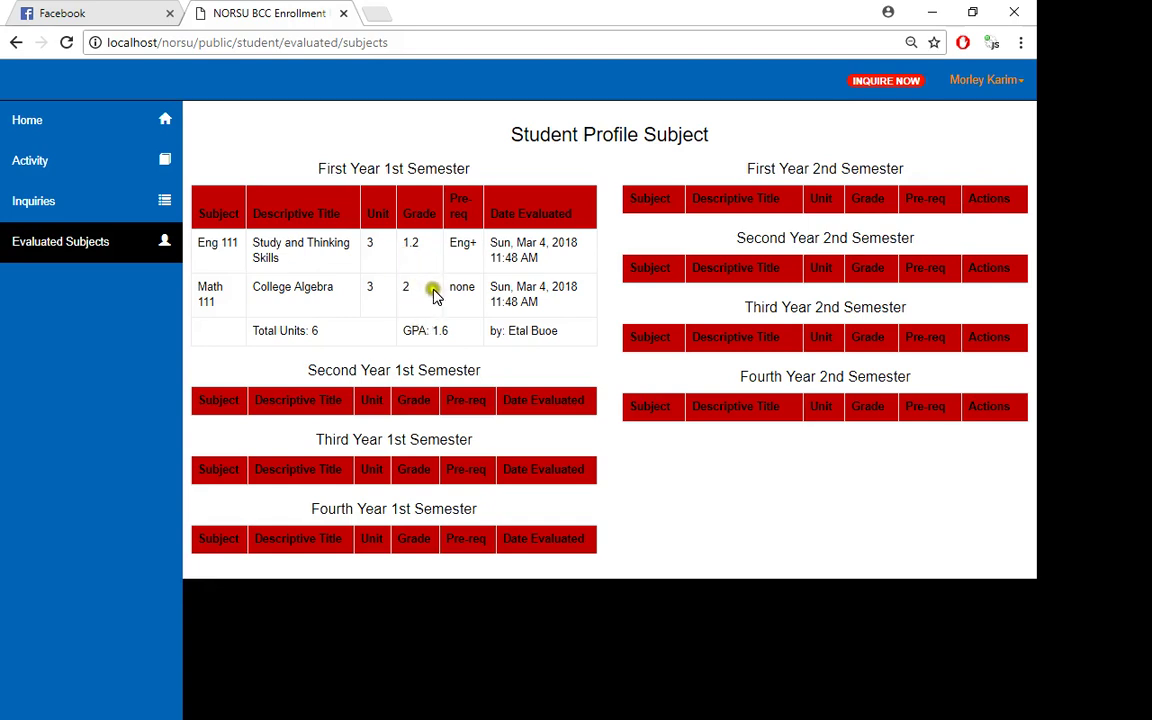
{"action": "triple_click", "coordinate": [577, 331]}
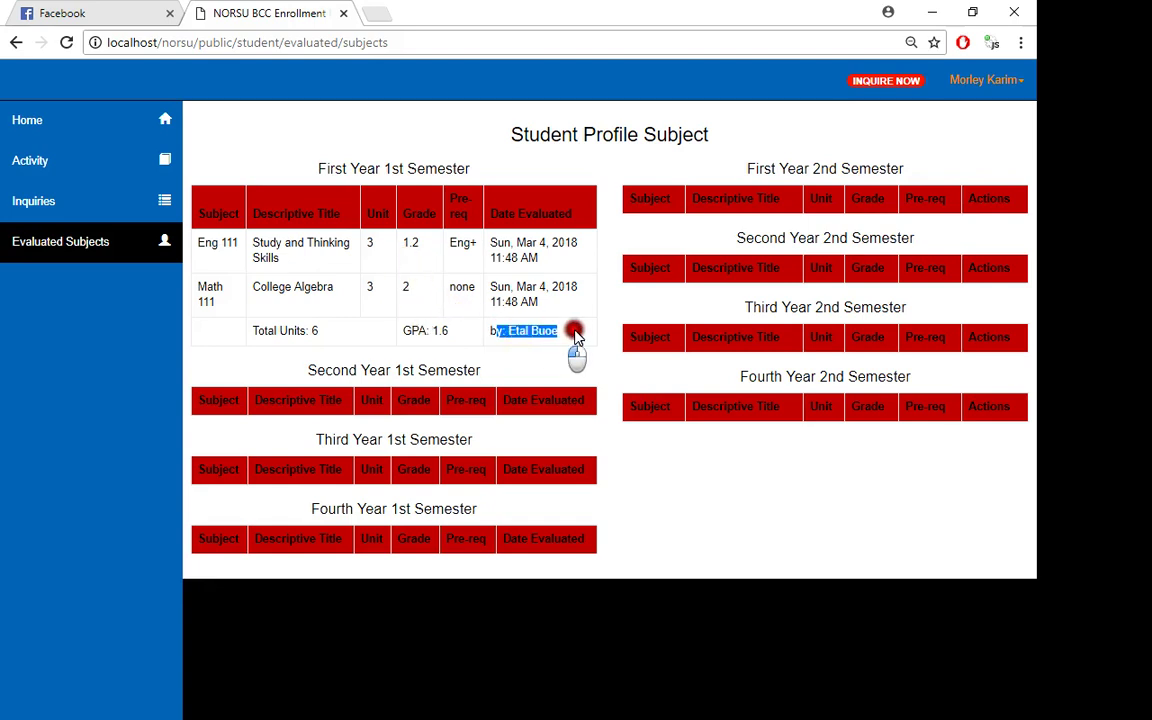
{"action": "left_click", "coordinate": [578, 334]}
{"action": "left_click", "coordinate": [79, 126]}
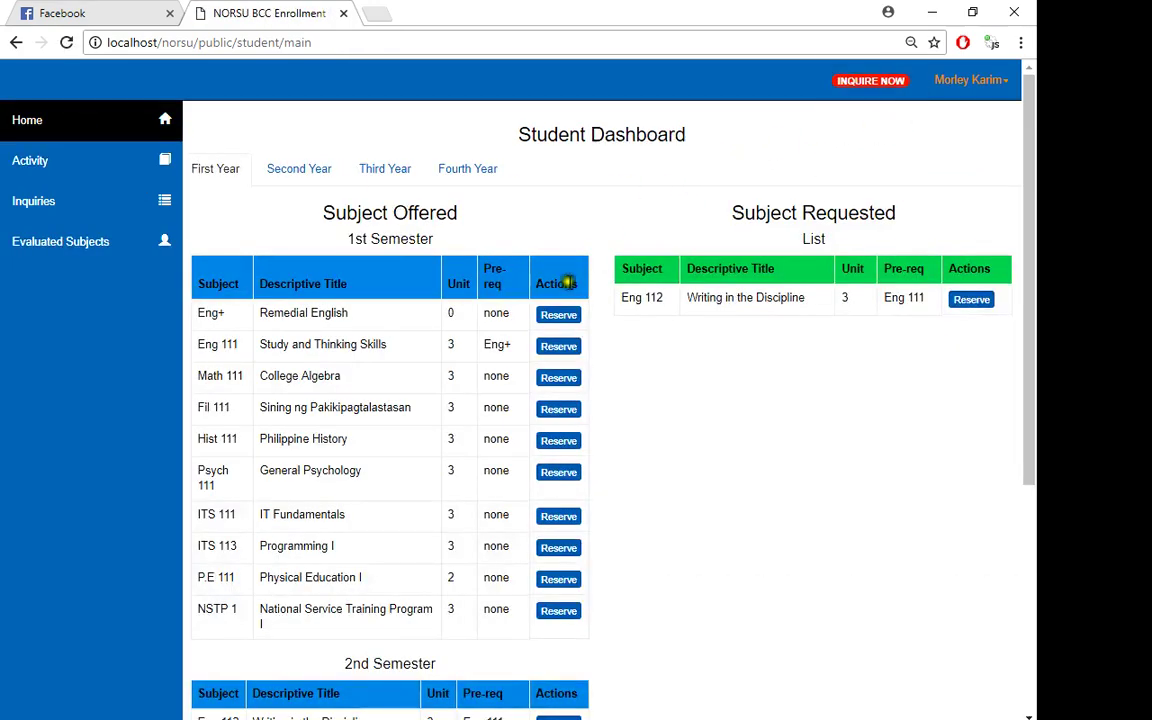
{"action": "left_click", "coordinate": [103, 244]}
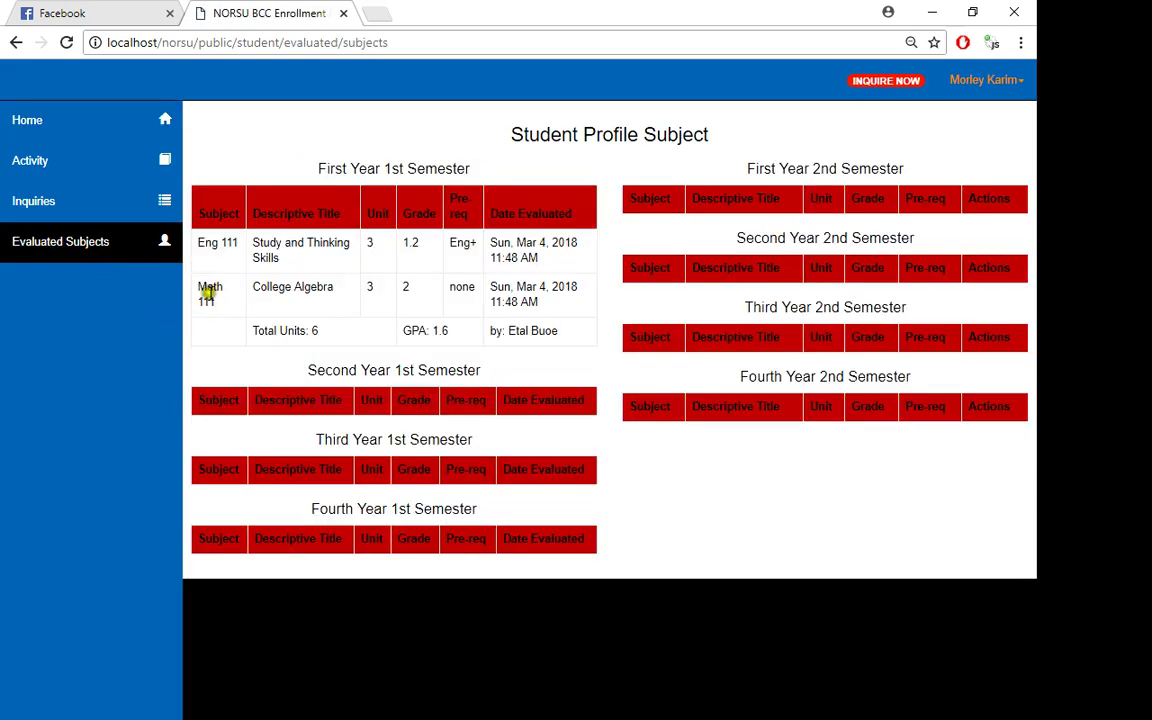
{"action": "left_click", "coordinate": [44, 122]}
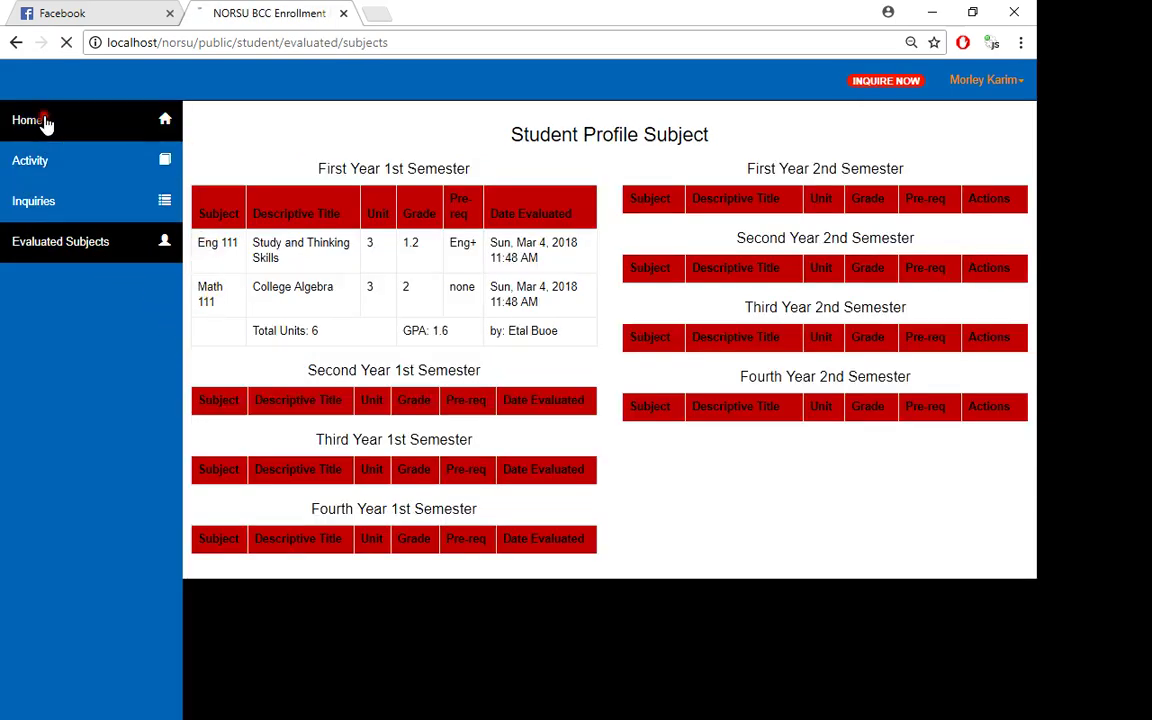
{"action": "scroll", "coordinate": [589, 360], "scroll_direction": "down", "scroll_amount": 3}
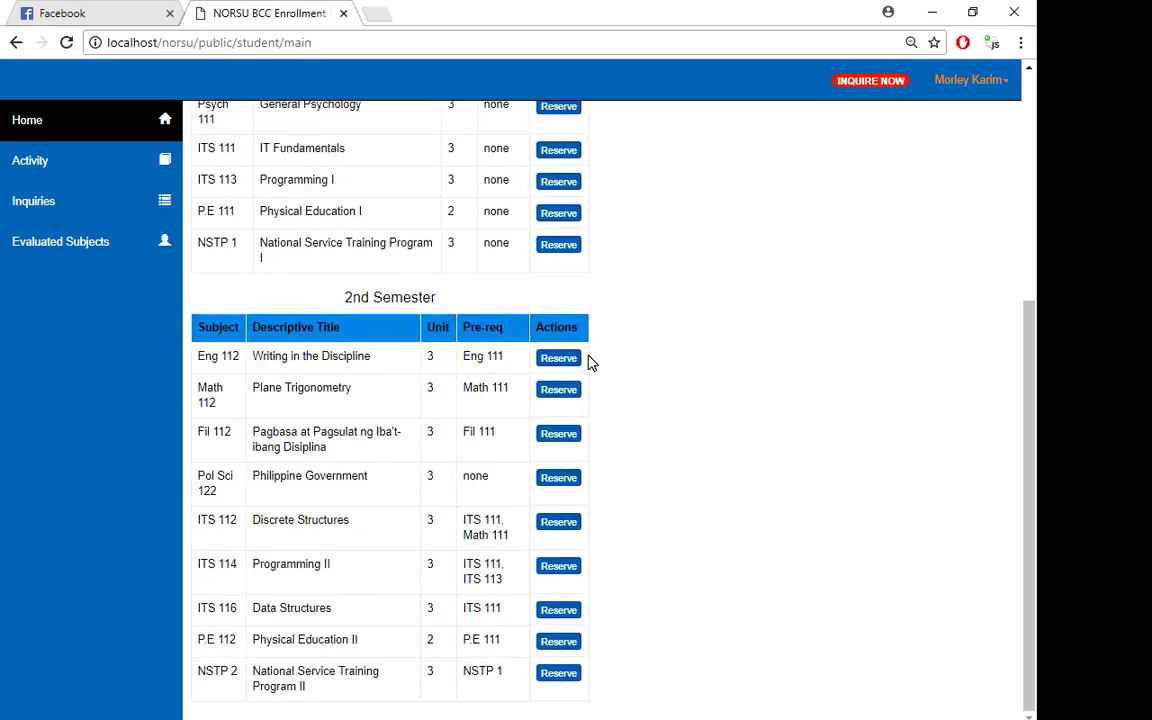
{"action": "left_click_drag", "start_coordinate": [199, 386], "coordinate": [221, 414]}
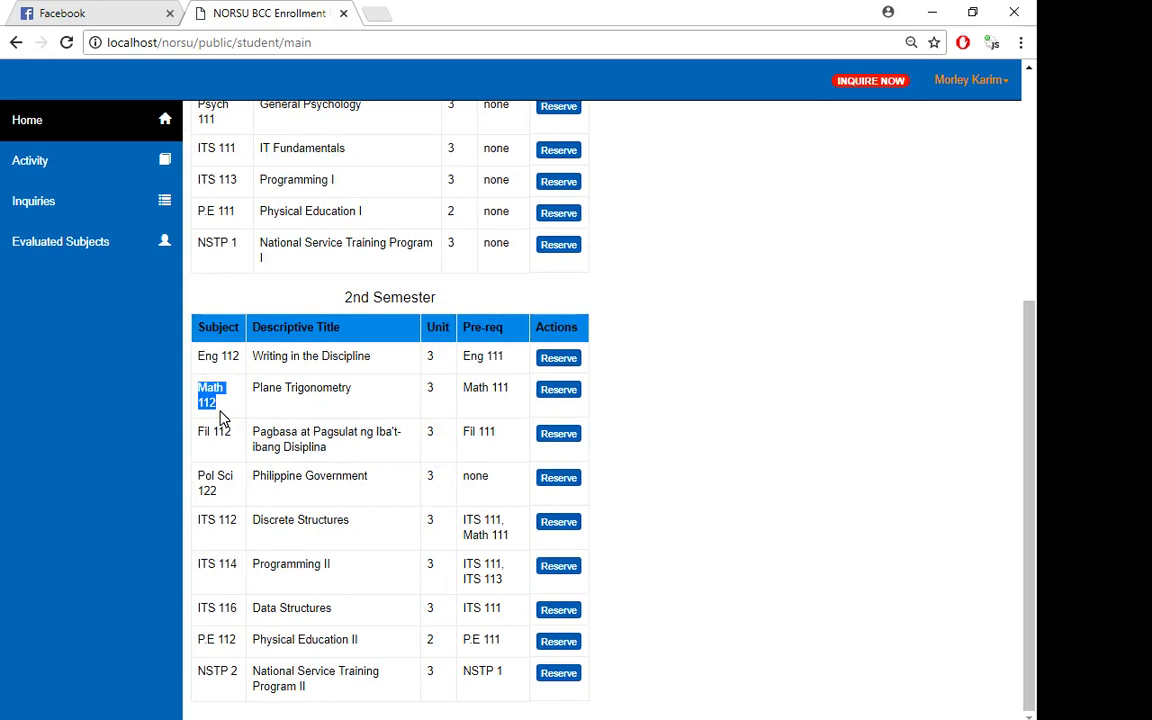
{"action": "left_click", "coordinate": [218, 408]}
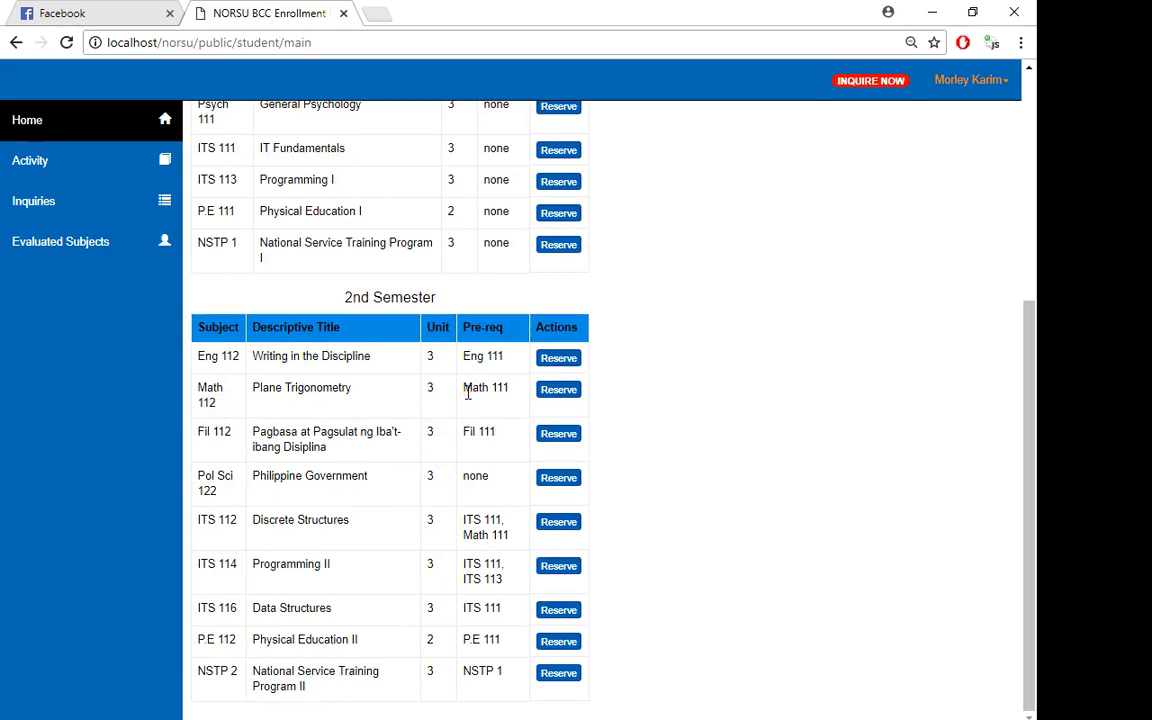
- Reserve Math 112 Plane Trigonometry after noting its Math 111 prerequisite
{"action": "left_click_drag", "start_coordinate": [467, 393], "coordinate": [501, 391]}
{"action": "left_click", "coordinate": [512, 391]}
{"action": "left_click", "coordinate": [559, 389]}
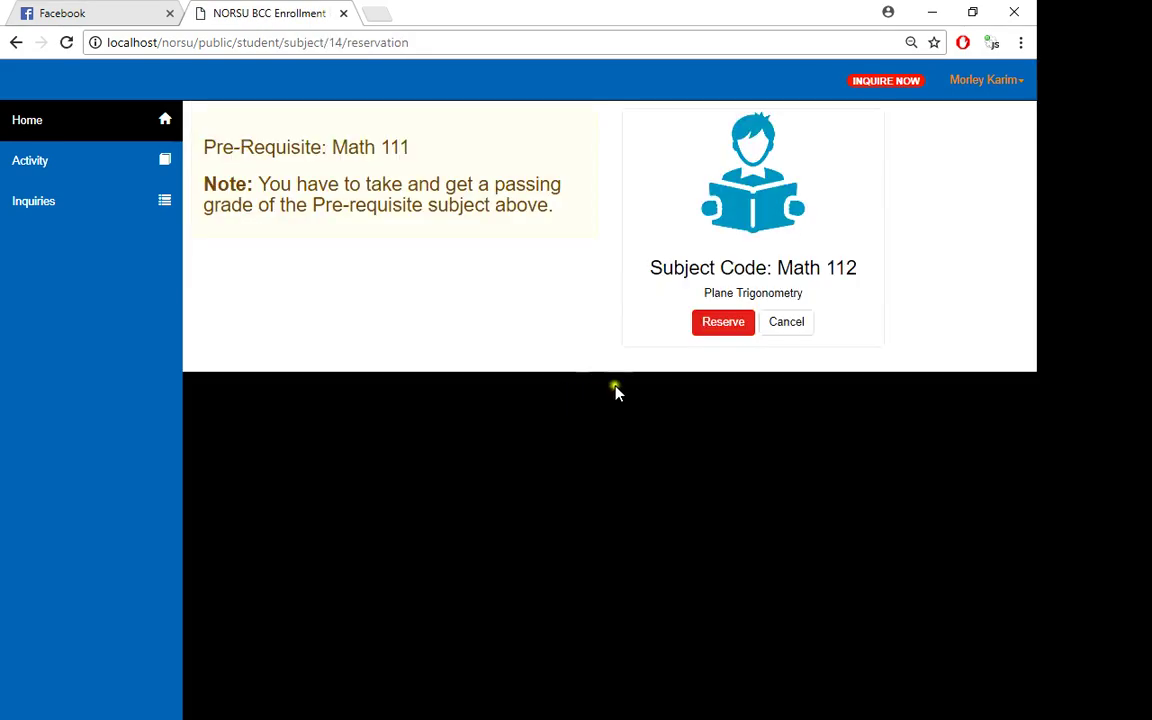
{"action": "left_click", "coordinate": [719, 326]}
{"action": "left_click", "coordinate": [662, 492]}
- Dismiss the reservation success message and go back to the Student Dashboard
{"action": "left_click_drag", "start_coordinate": [175, 43], "coordinate": [93, 37]}
{"action": "left_click", "coordinate": [237, 41]}
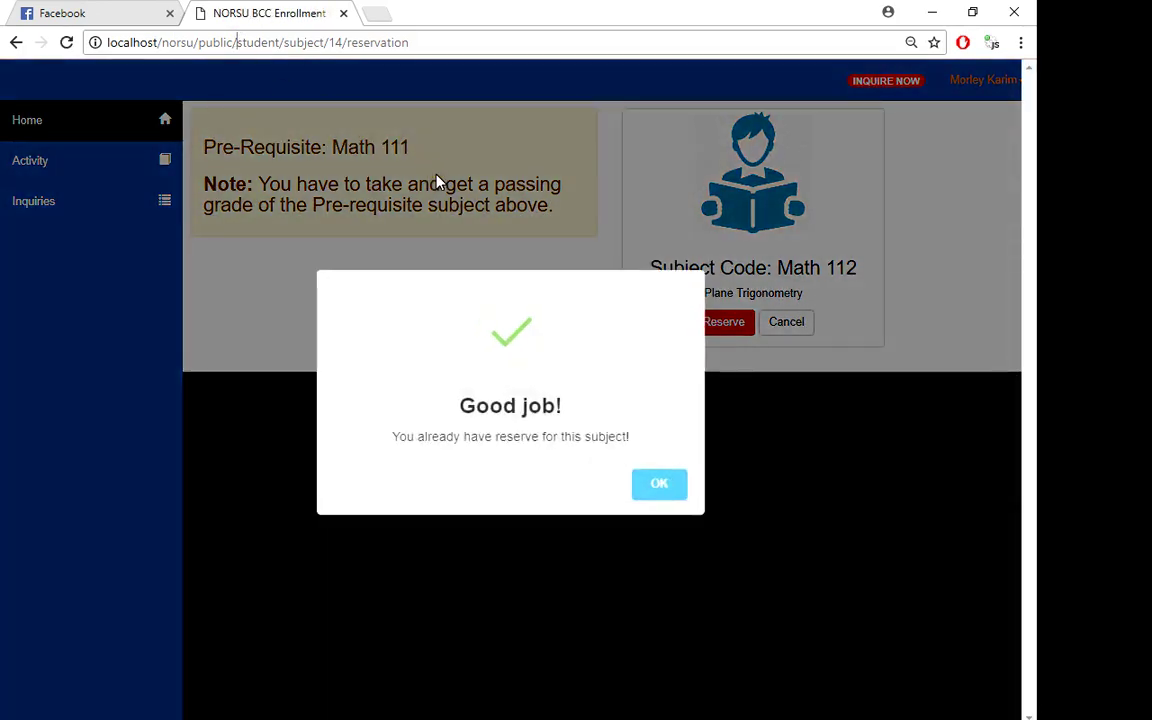
{"action": "left_click", "coordinate": [444, 189]}
{"action": "left_click", "coordinate": [655, 480]}
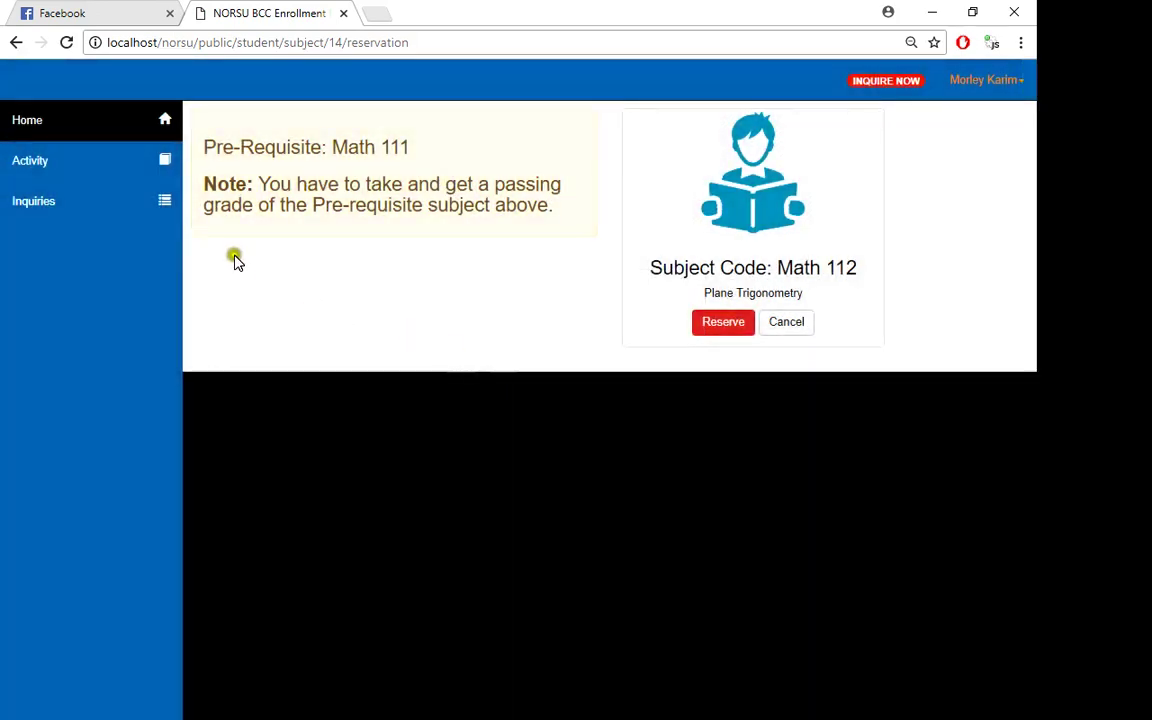
{"action": "left_click", "coordinate": [57, 121]}
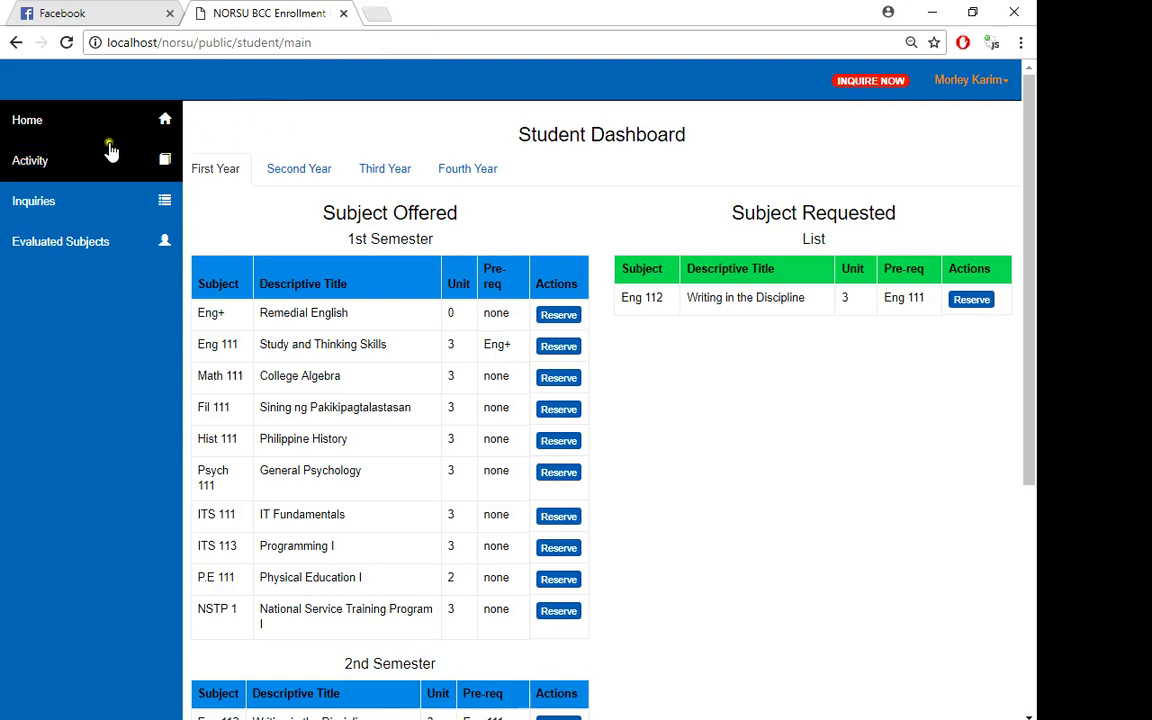
{"action": "scroll", "coordinate": [416, 388], "scroll_direction": "down", "scroll_amount": 1}
{"action": "scroll", "coordinate": [415, 387], "scroll_direction": "down", "scroll_amount": 4}
{"action": "scroll", "coordinate": [415, 387], "scroll_direction": "up", "scroll_amount": 3}
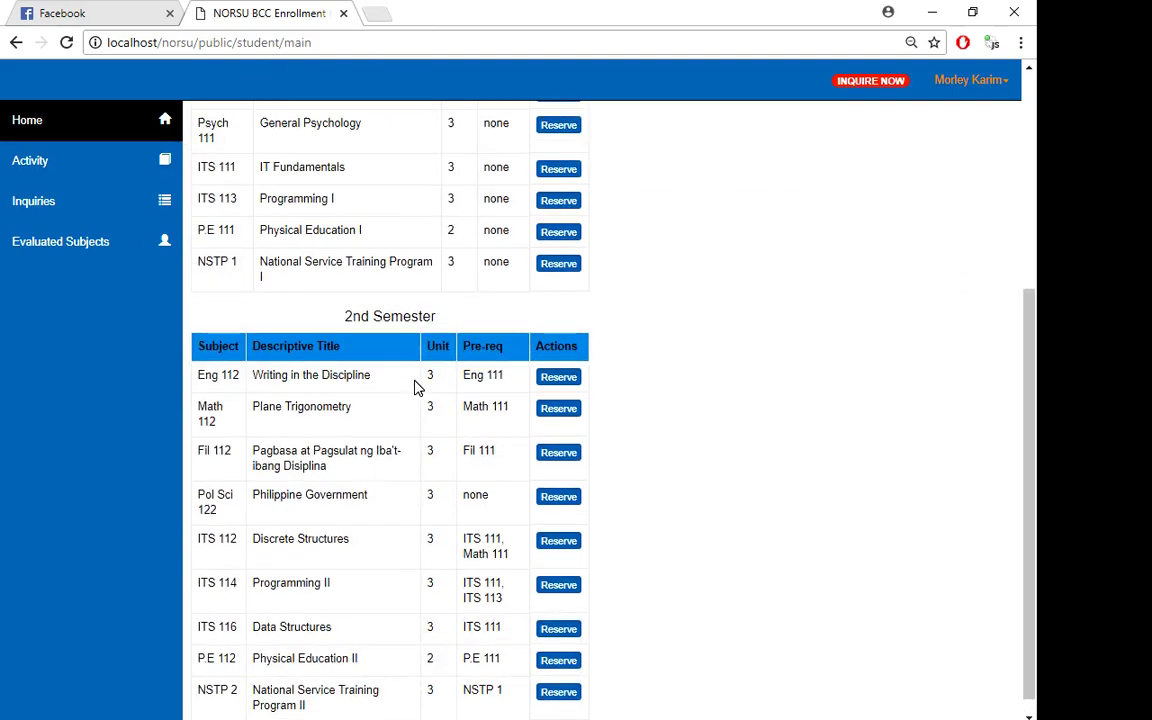
{"action": "left_click", "coordinate": [65, 172]}
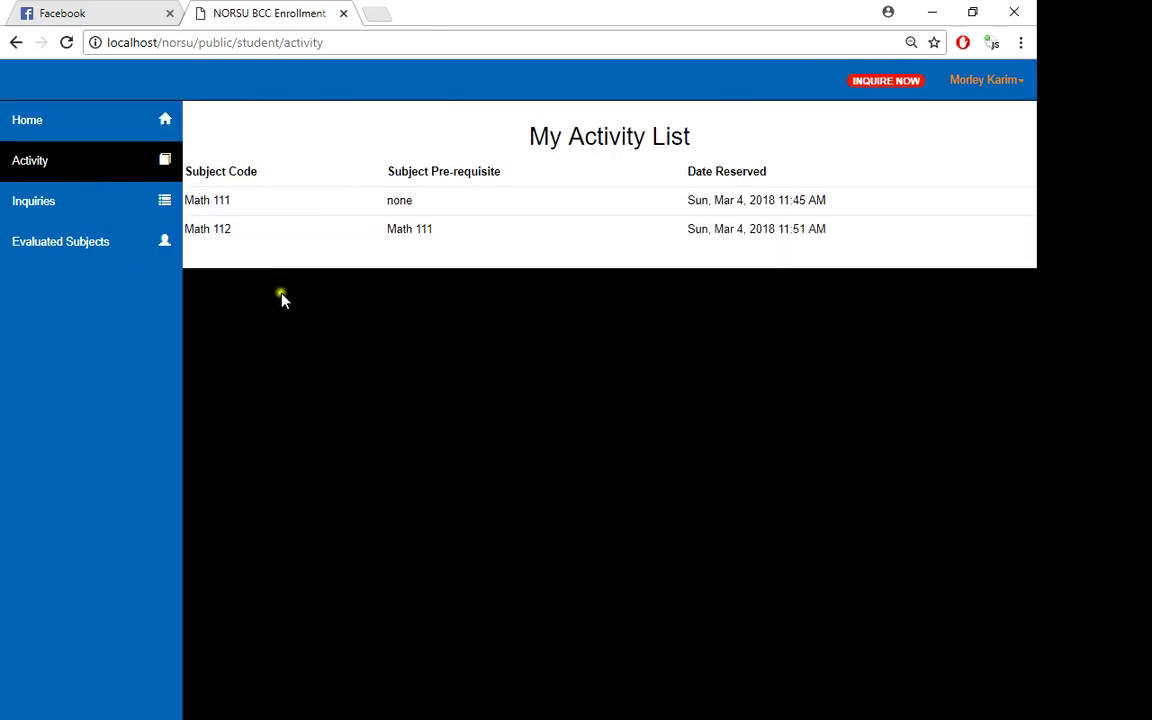
{"action": "left_click_drag", "start_coordinate": [238, 240], "coordinate": [191, 229]}
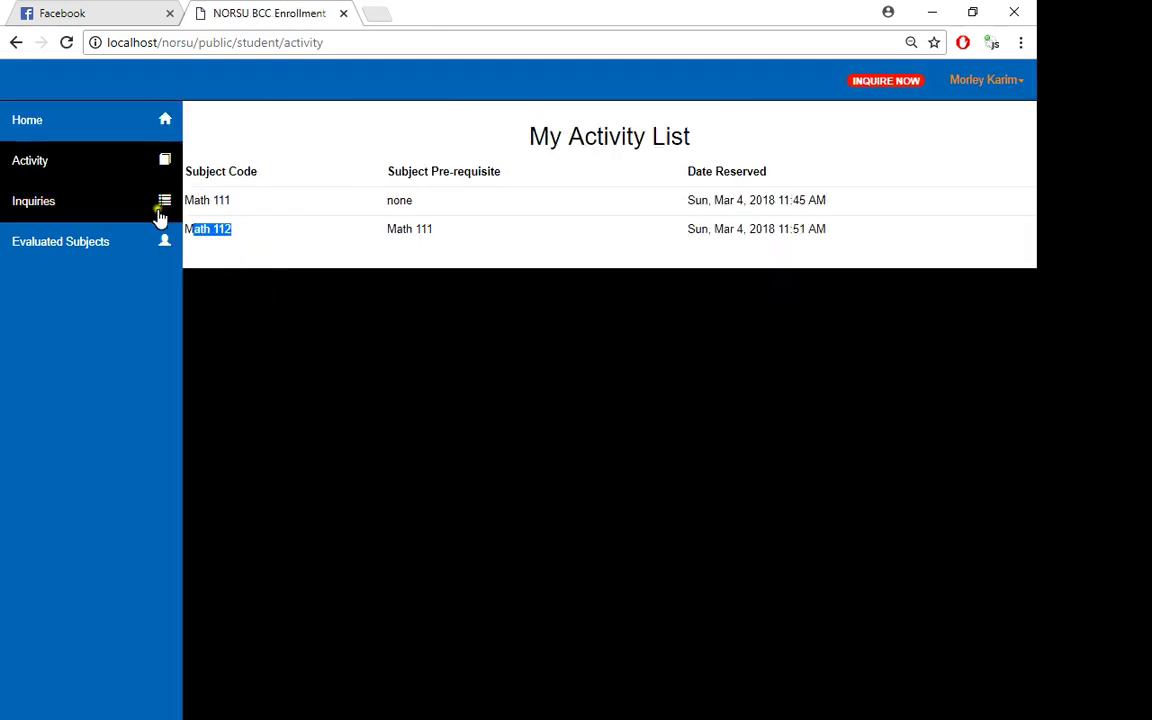
{"action": "left_click", "coordinate": [62, 122]}
{"action": "scroll", "coordinate": [695, 516], "scroll_direction": "down", "scroll_amount": 4}
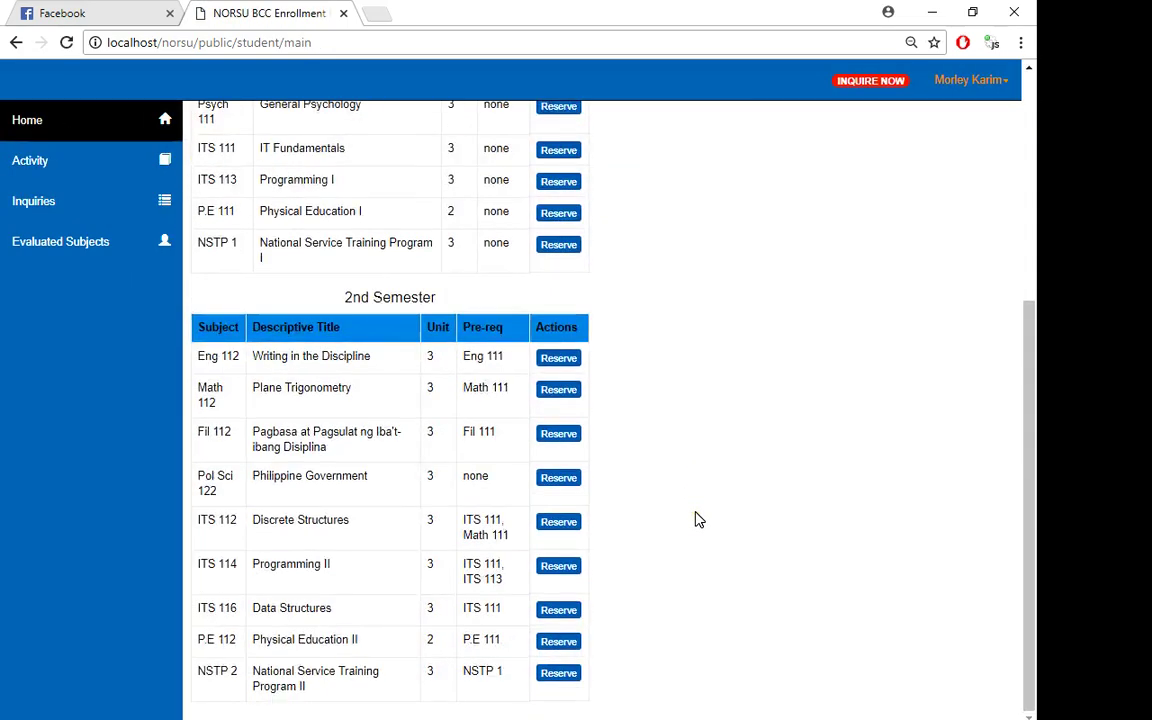
{"action": "left_click", "coordinate": [544, 524]}
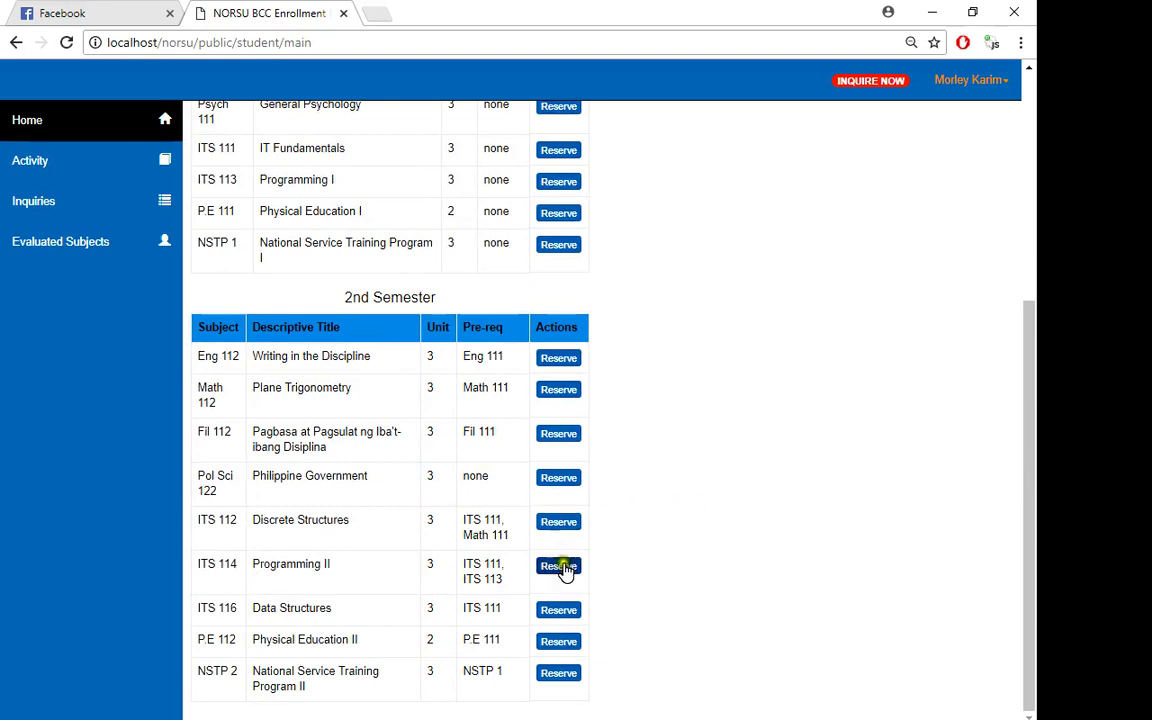
- Attempt to reserve ITS 114 Programming II and see it refused for missing ITS 111 and ITS 113
{"action": "left_click", "coordinate": [567, 576]}
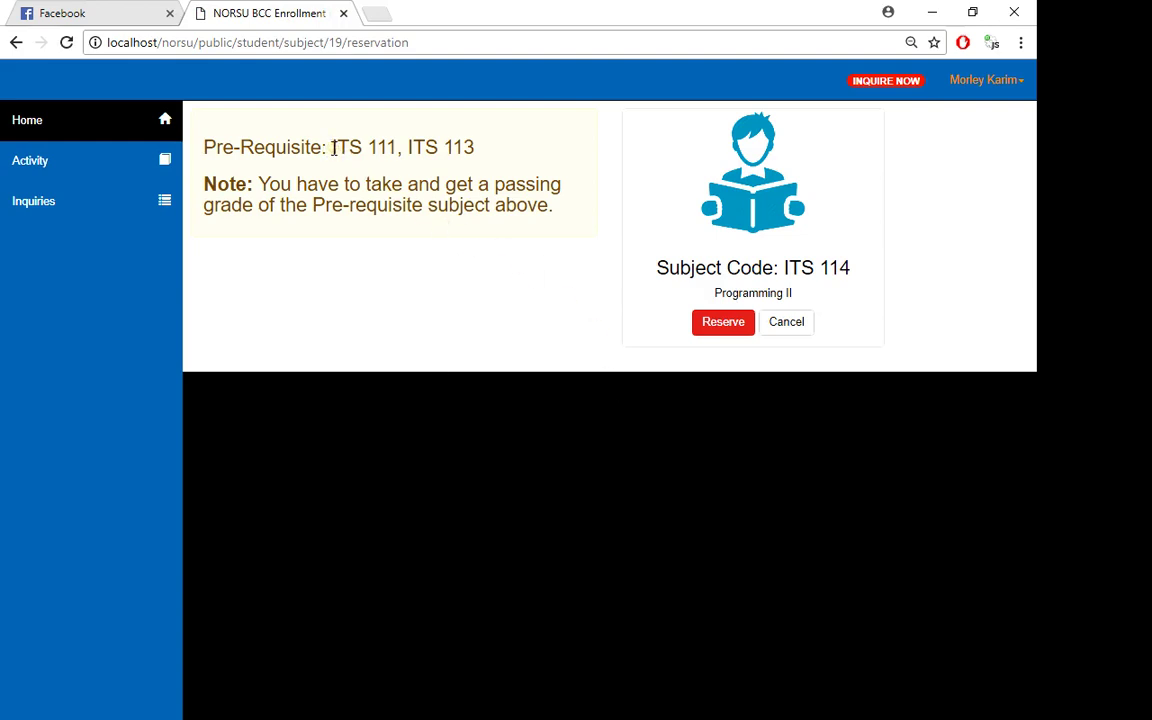
{"action": "left_click_drag", "start_coordinate": [333, 148], "coordinate": [476, 152]}
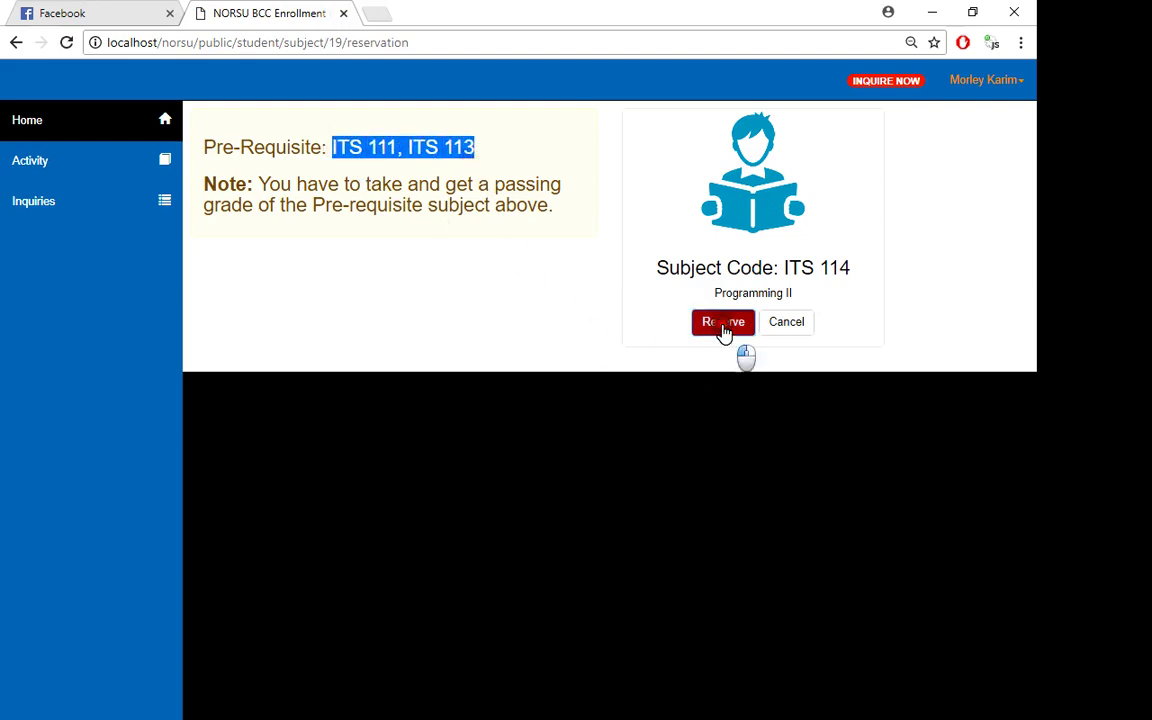
{"action": "left_click", "coordinate": [730, 326]}
{"action": "left_click", "coordinate": [662, 495]}
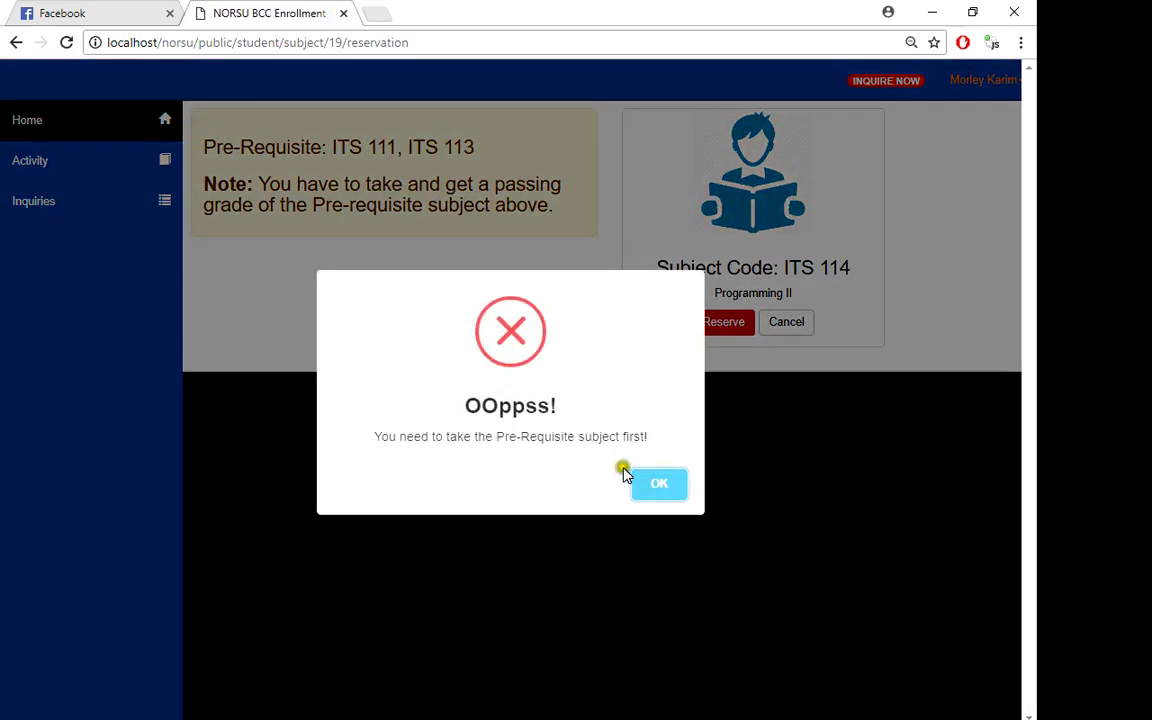
{"action": "left_click_drag", "start_coordinate": [432, 437], "coordinate": [578, 438]}
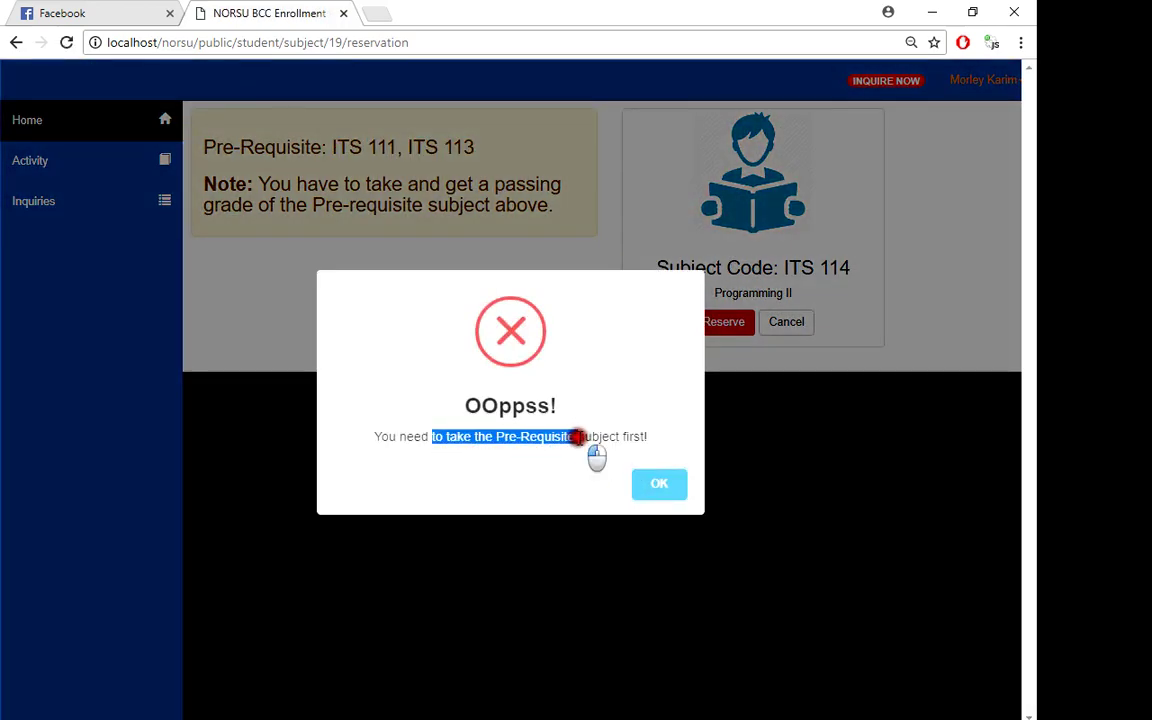
{"action": "left_click", "coordinate": [658, 487]}
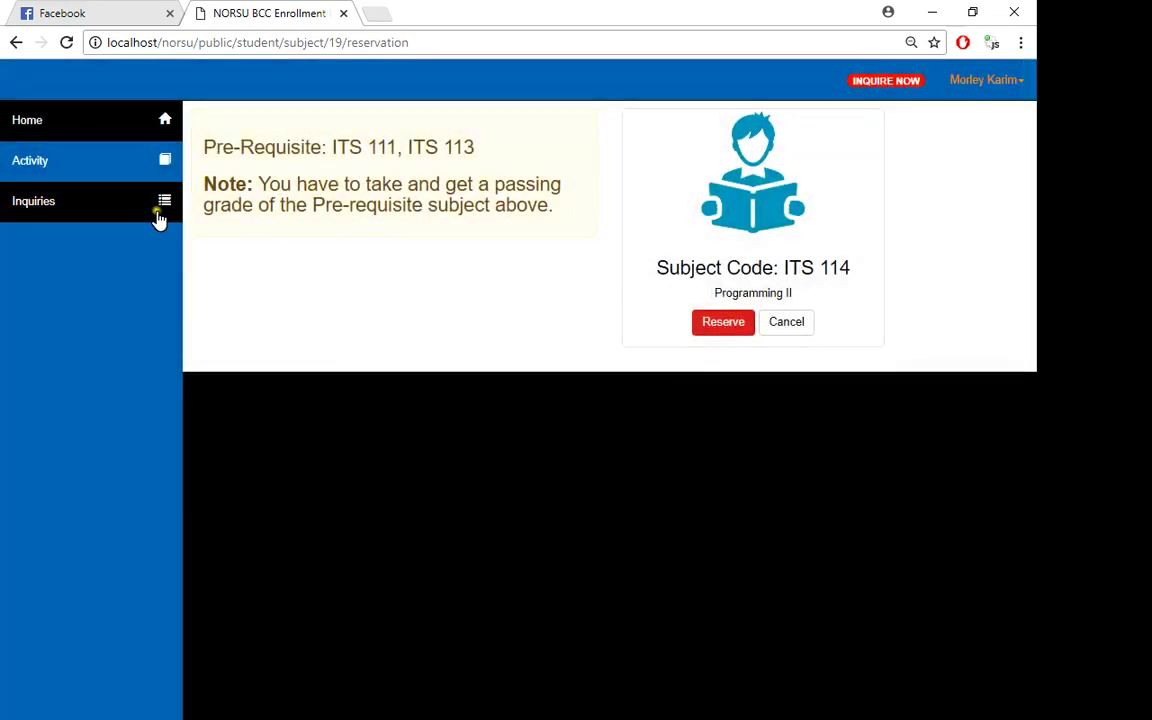
{"action": "left_click", "coordinate": [100, 120]}
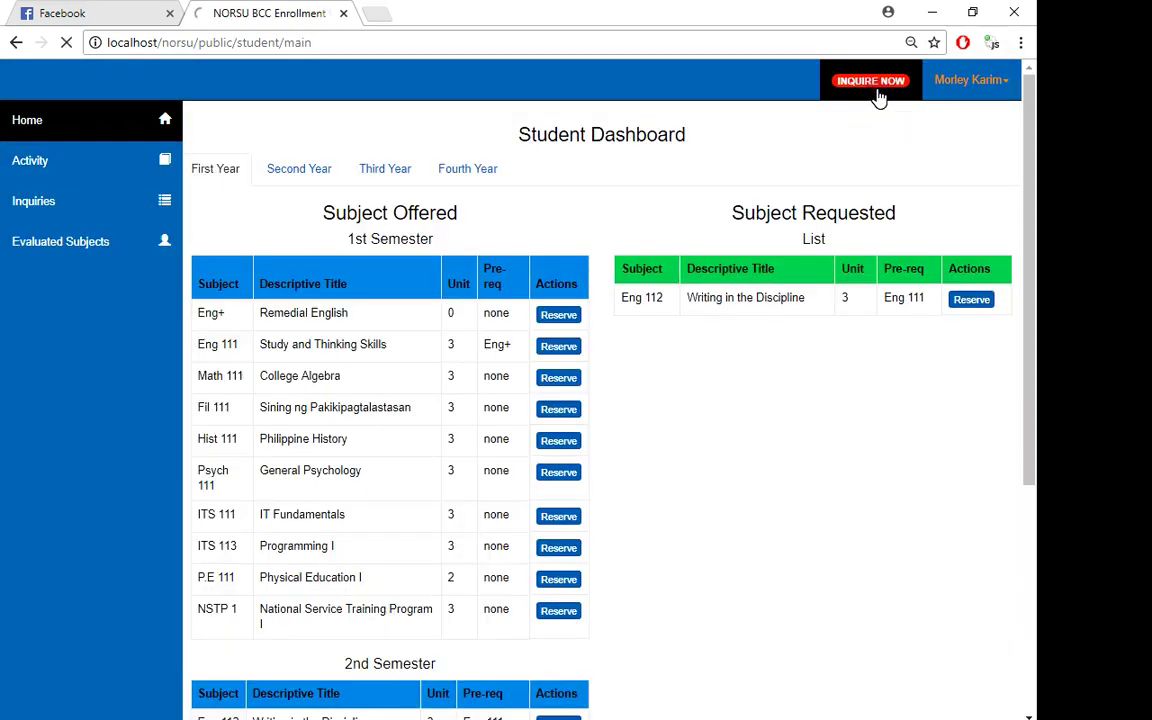
- Submit a new inquiry titled web dev 2 with a short placeholder message
{"action": "left_click", "coordinate": [878, 96]}
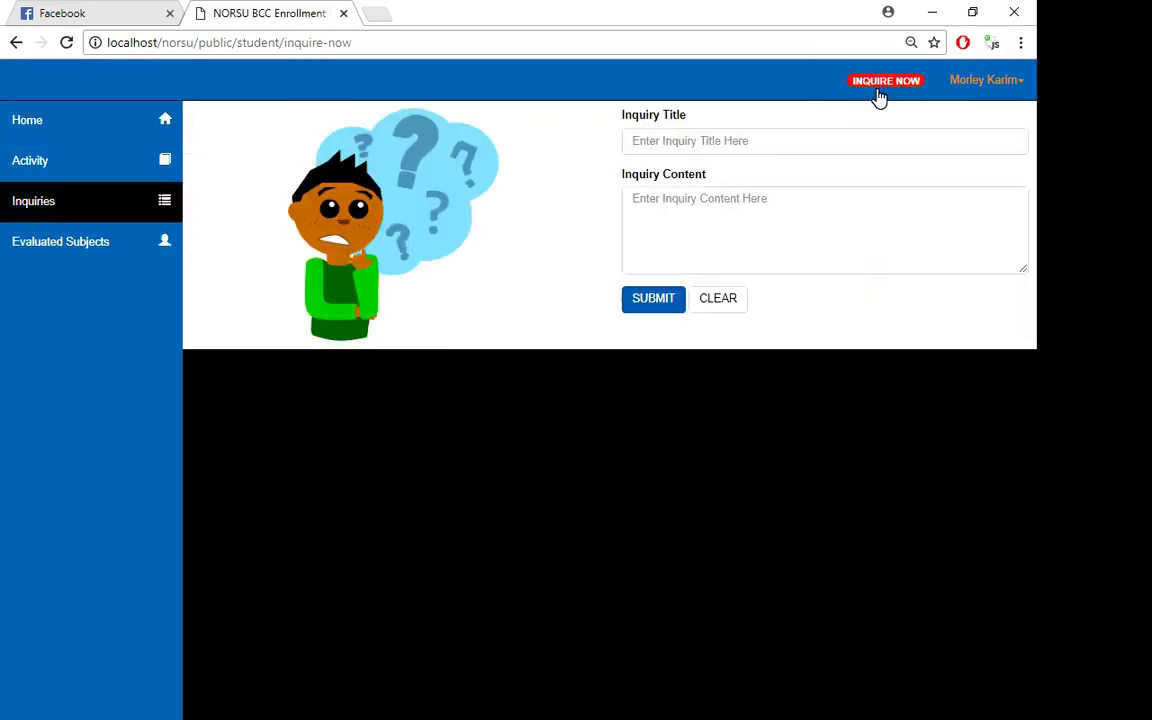
{"action": "left_click", "coordinate": [703, 142]}
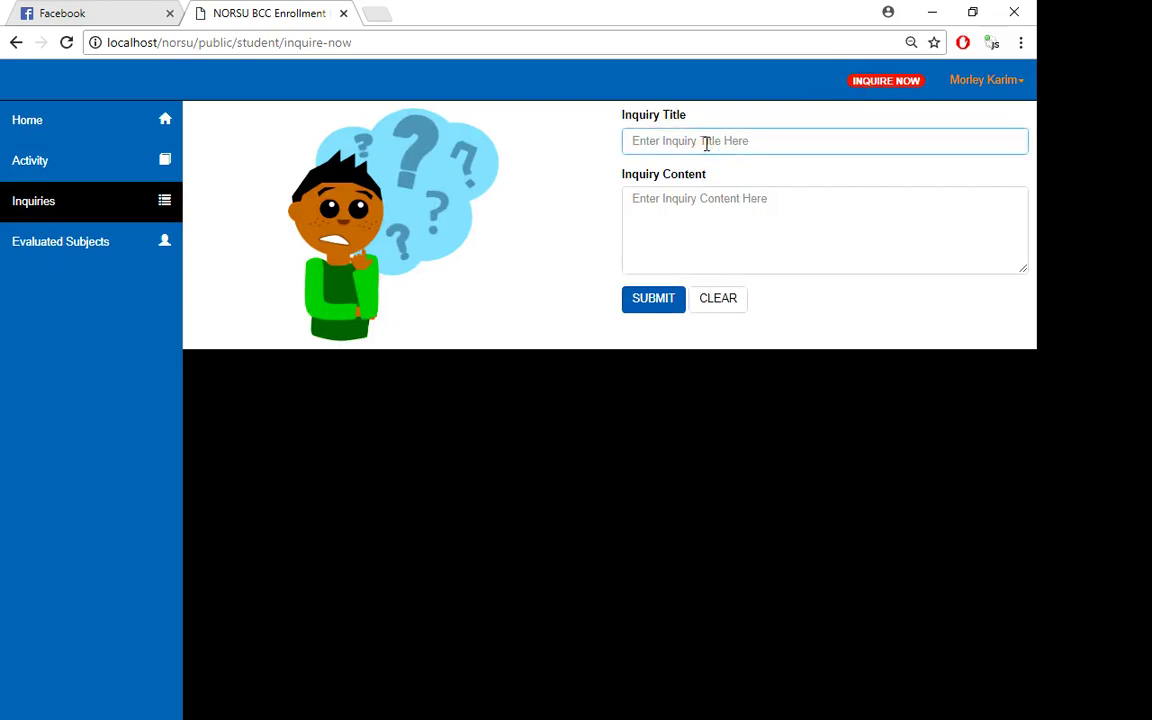
{"action": "type", "text": "wew"}
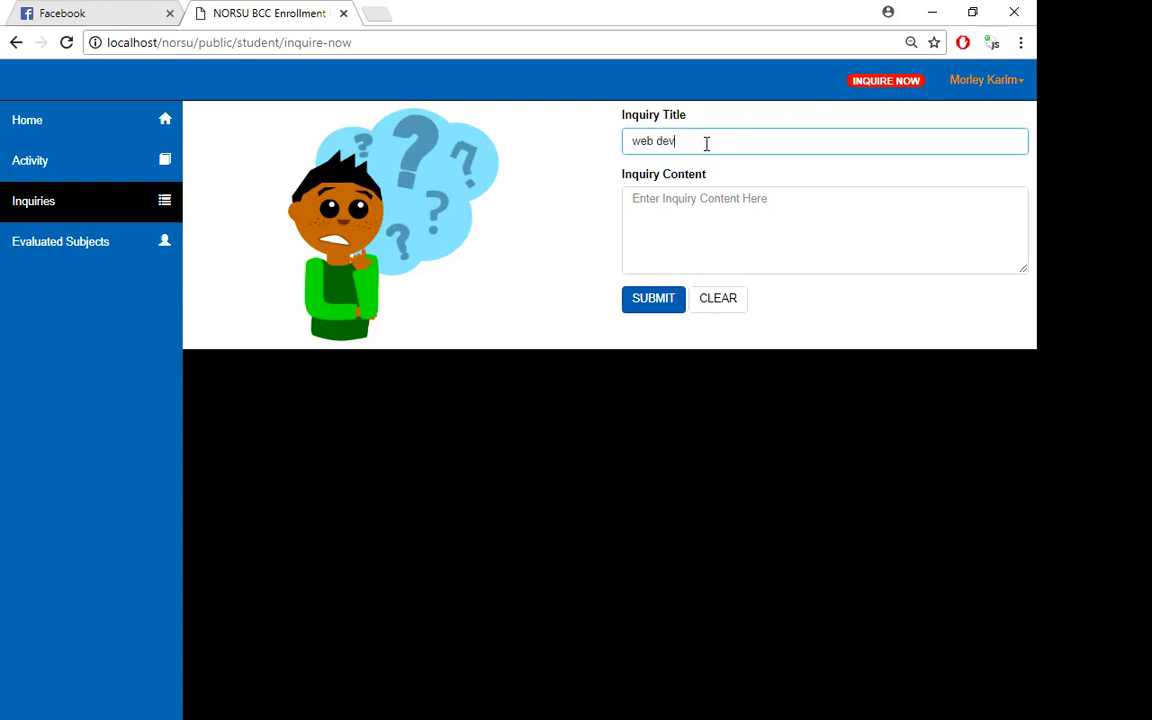
{"action": "key", "text": "Tab"}
{"action": "type", "text": "jsakjd ajdksa jdksa"}
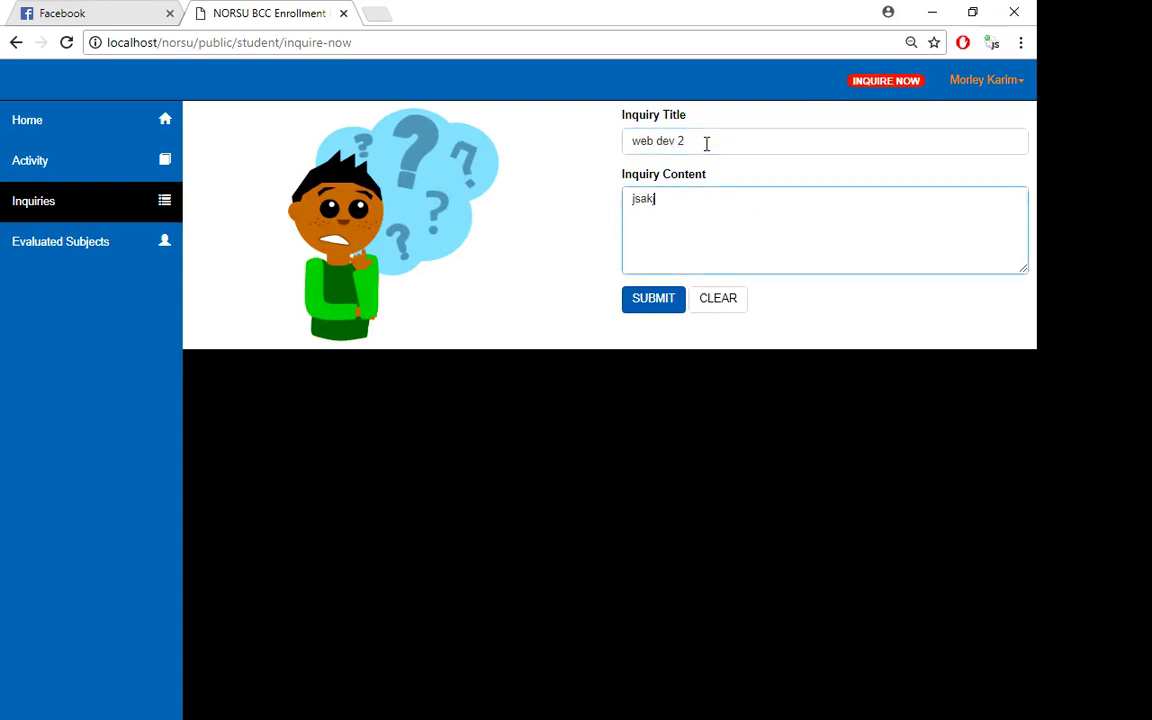
{"action": "type", "text": "jdk ajdksadas"}
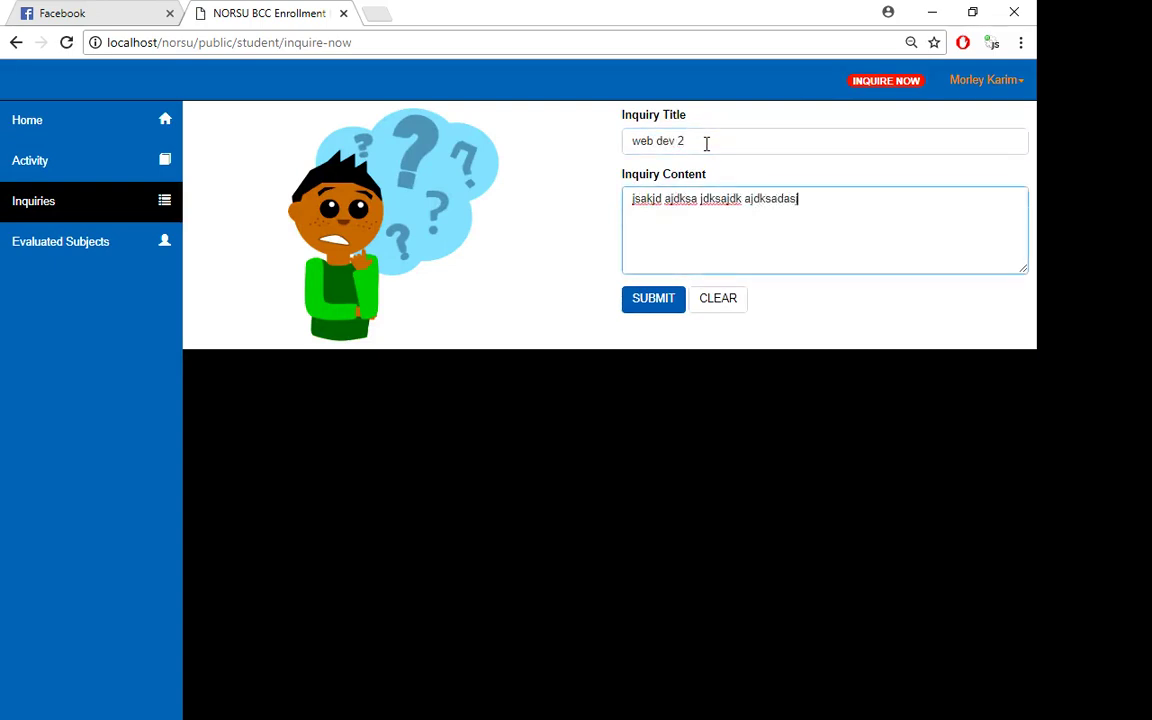
{"action": "type", "text": "jdka jdksajdka djkadsa dsadas"}
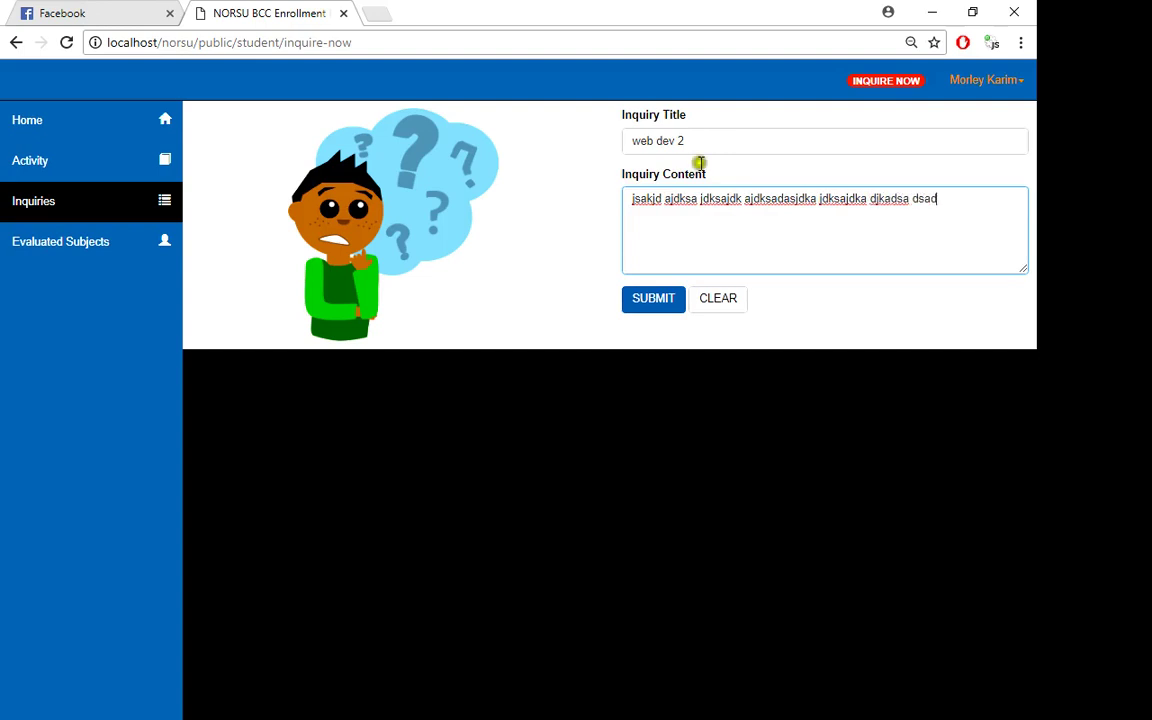
{"action": "left_click", "coordinate": [657, 303]}
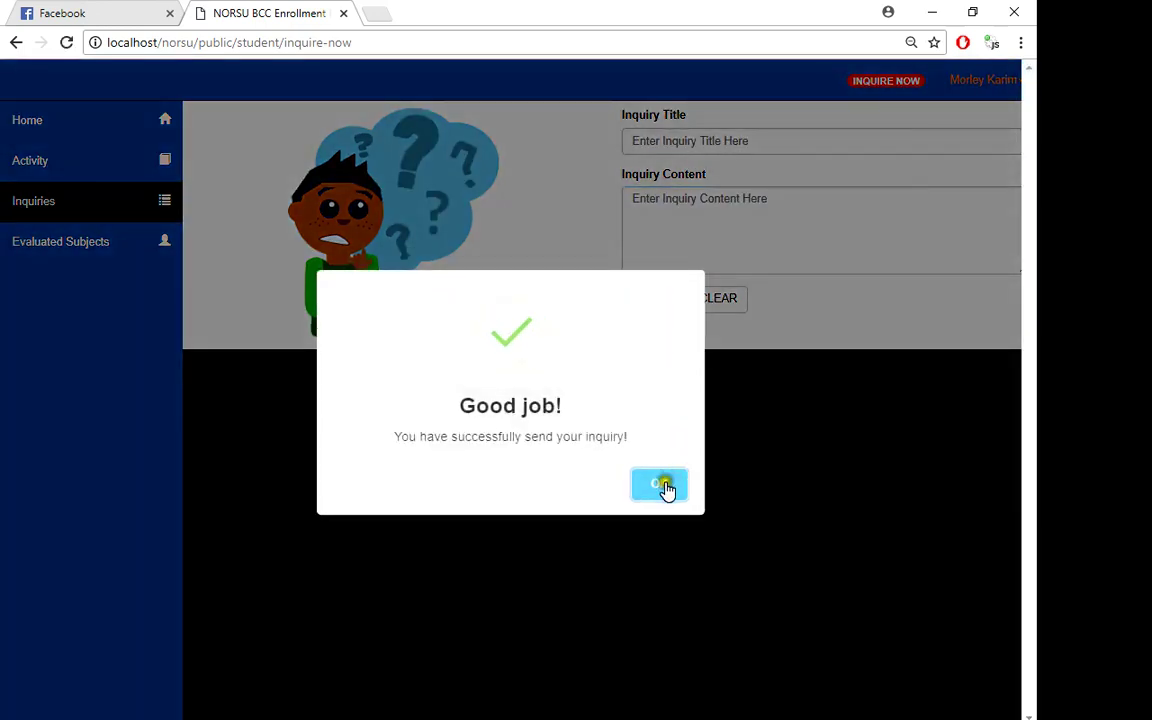
{"action": "left_click", "coordinate": [662, 485]}
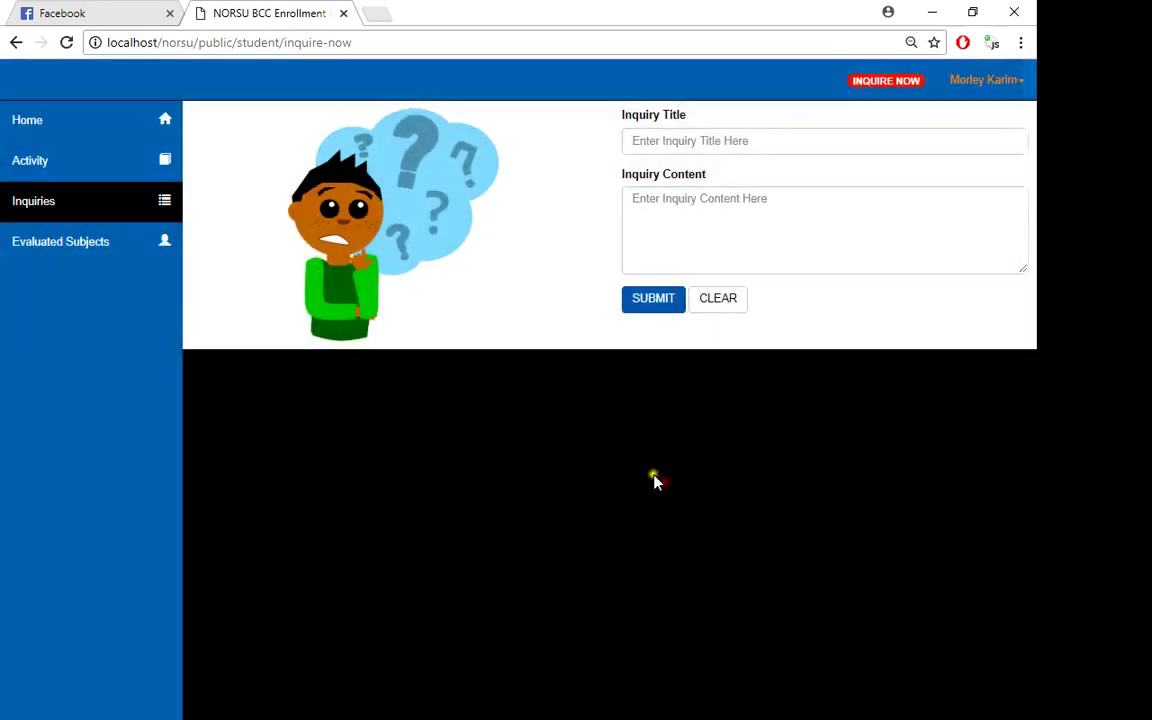
- View the reservation Activity, then expand and collapse the web dev 2 entry under Inquiries
{"action": "left_click", "coordinate": [66, 176]}
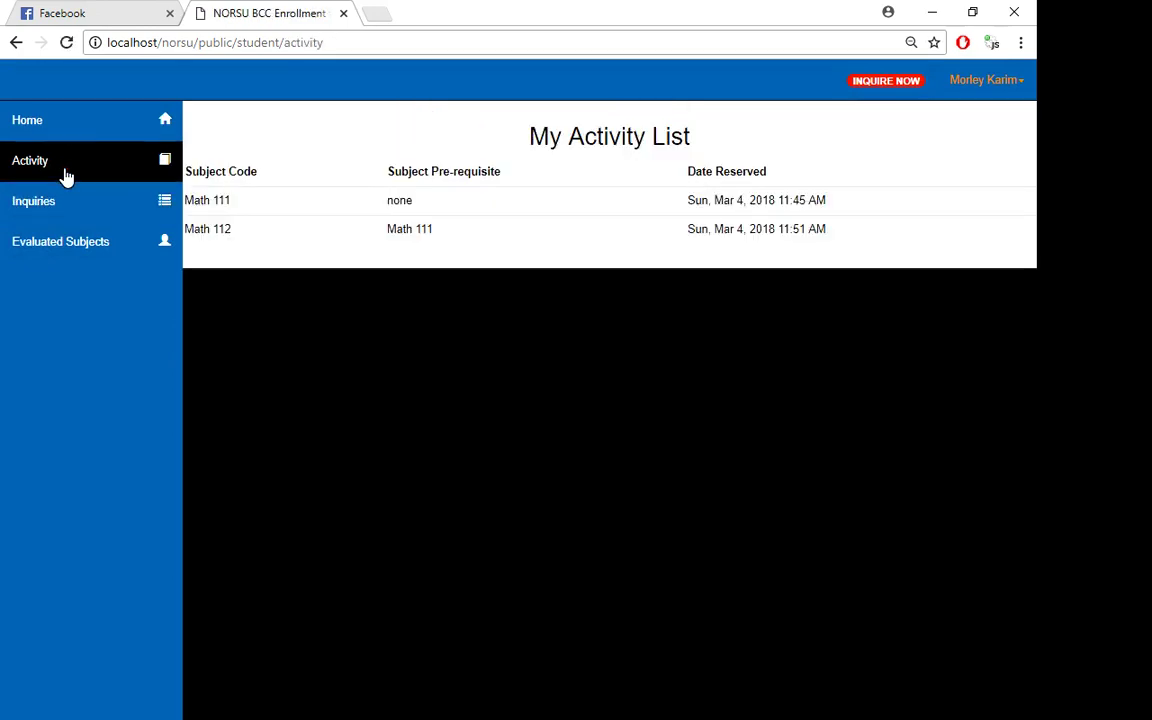
{"action": "left_click", "coordinate": [41, 210]}
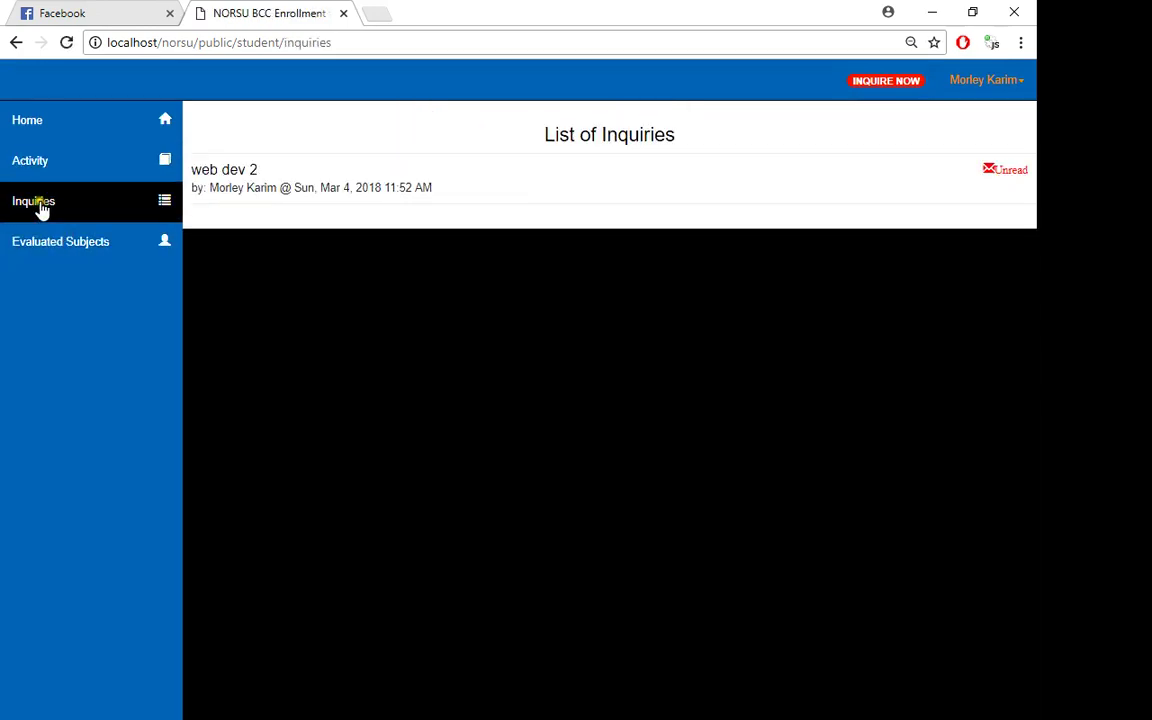
{"action": "left_click", "coordinate": [258, 191]}
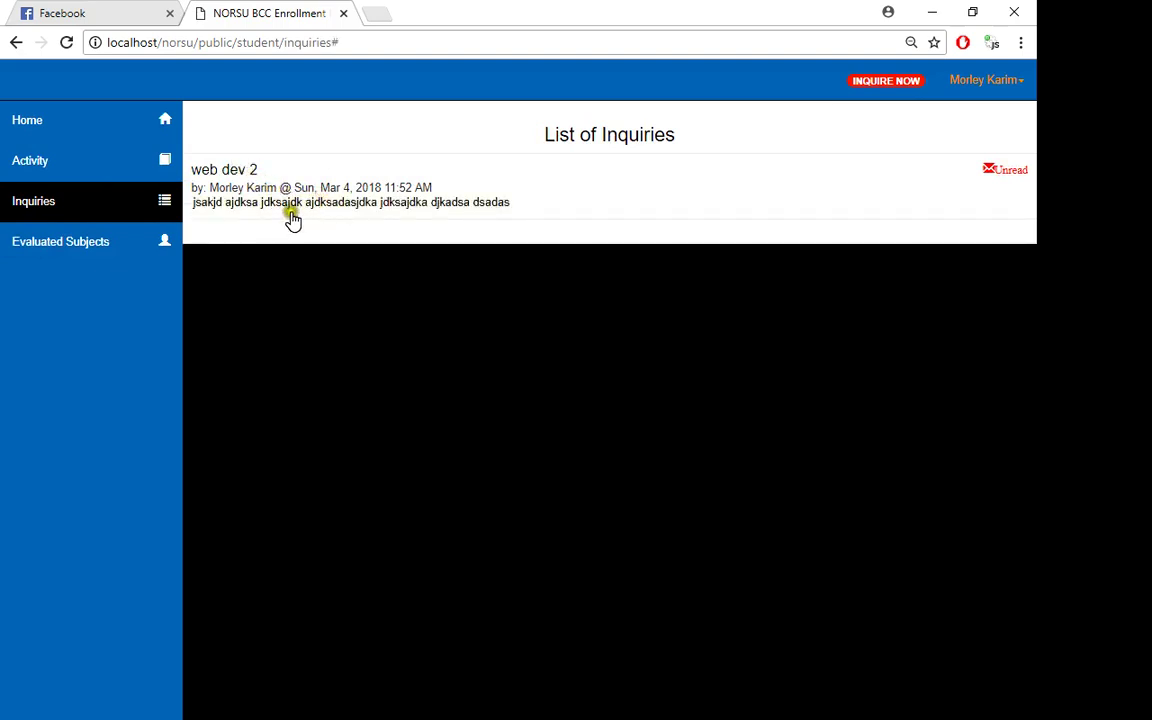
{"action": "left_click", "coordinate": [273, 206]}
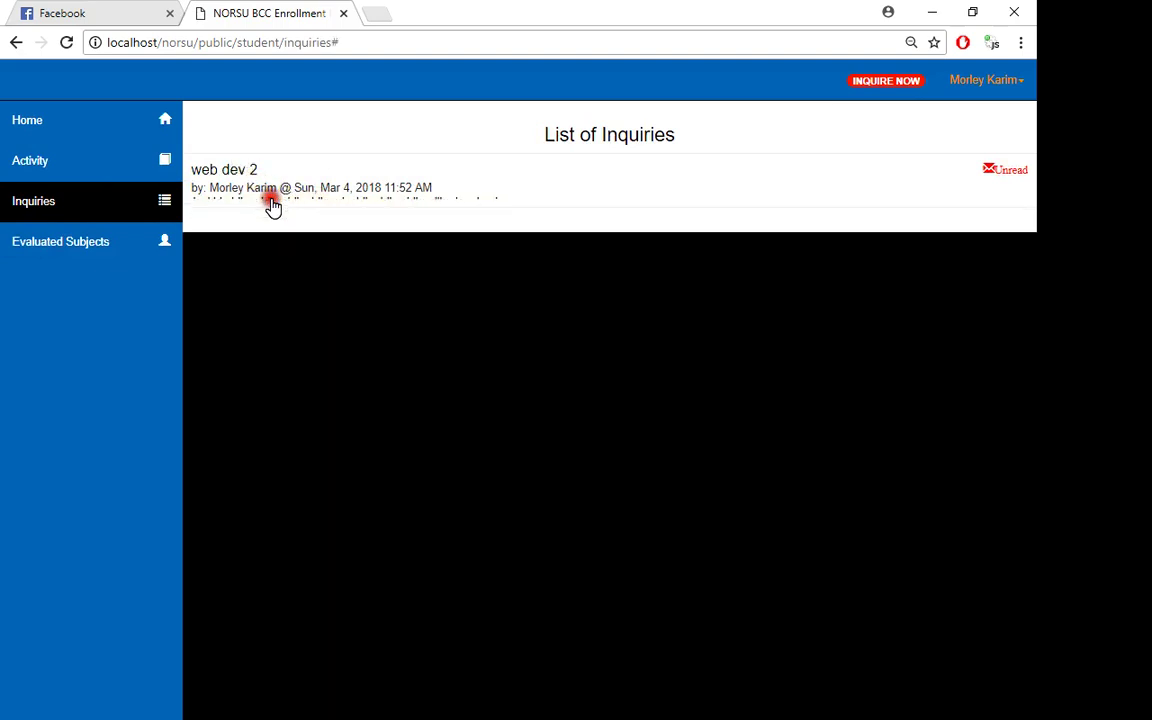
{"action": "left_click", "coordinate": [999, 175]}
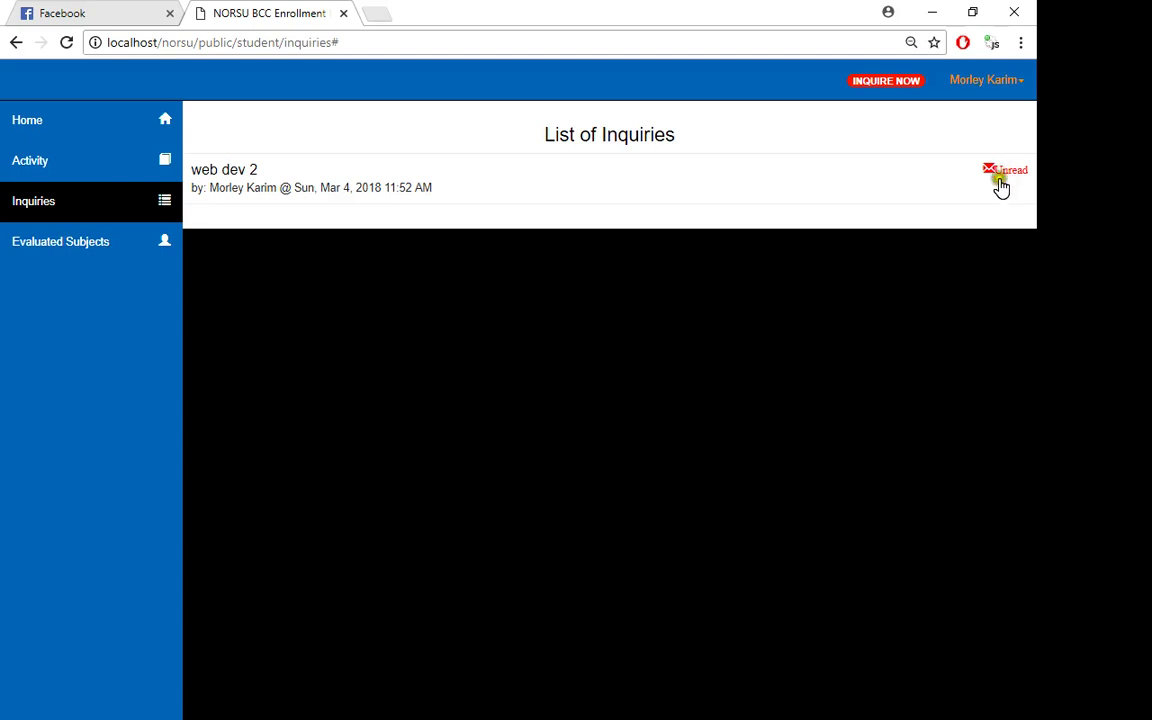
{"action": "left_click", "coordinate": [990, 201]}
{"action": "left_click", "coordinate": [969, 87]}
- Log out and sign in as a different student with their I.D and password
{"action": "left_click", "coordinate": [950, 150]}
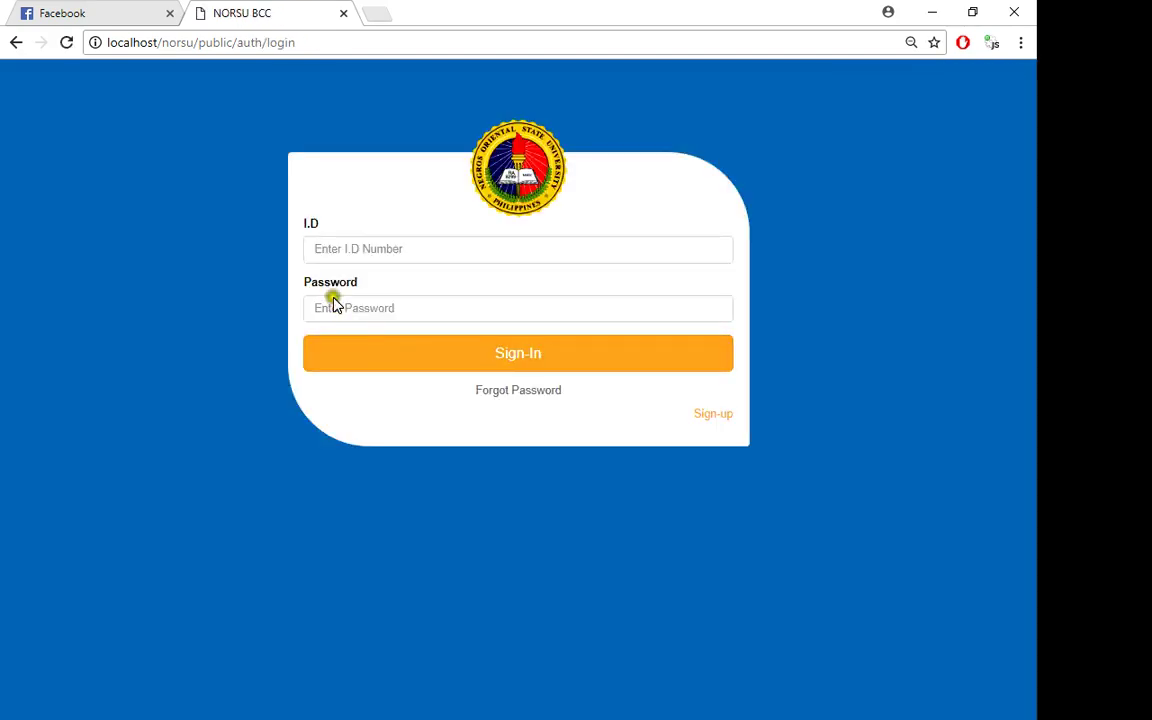
{"action": "left_click", "coordinate": [346, 247]}
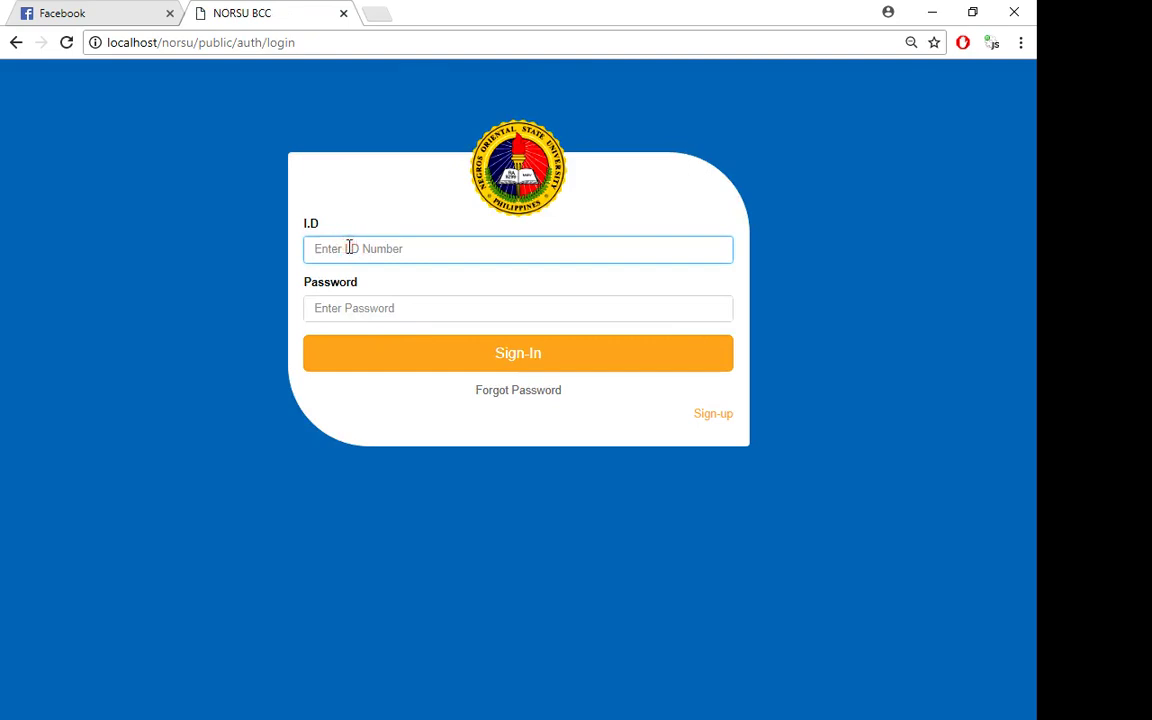
{"action": "type", "text": "142142"}
{"action": "double_click", "coordinate": [349, 247]}
{"action": "left_click", "coordinate": [362, 306]}
{"action": "type", "text": "142142"}
{"action": "left_click", "coordinate": [373, 349]}
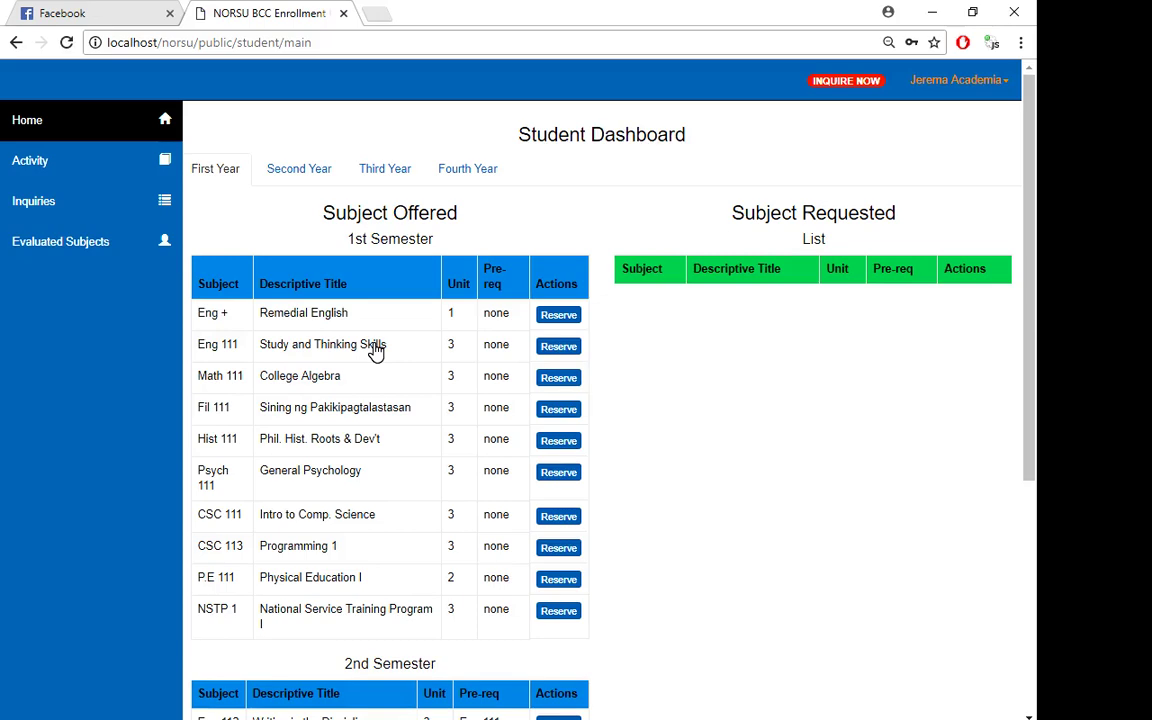
- Review the CSC 111 and CSC 113 rows, then open Evaluated Subjects showing Eng 111 and Eng 127 grades
{"action": "scroll", "coordinate": [376, 350], "scroll_direction": "down", "scroll_amount": 1}
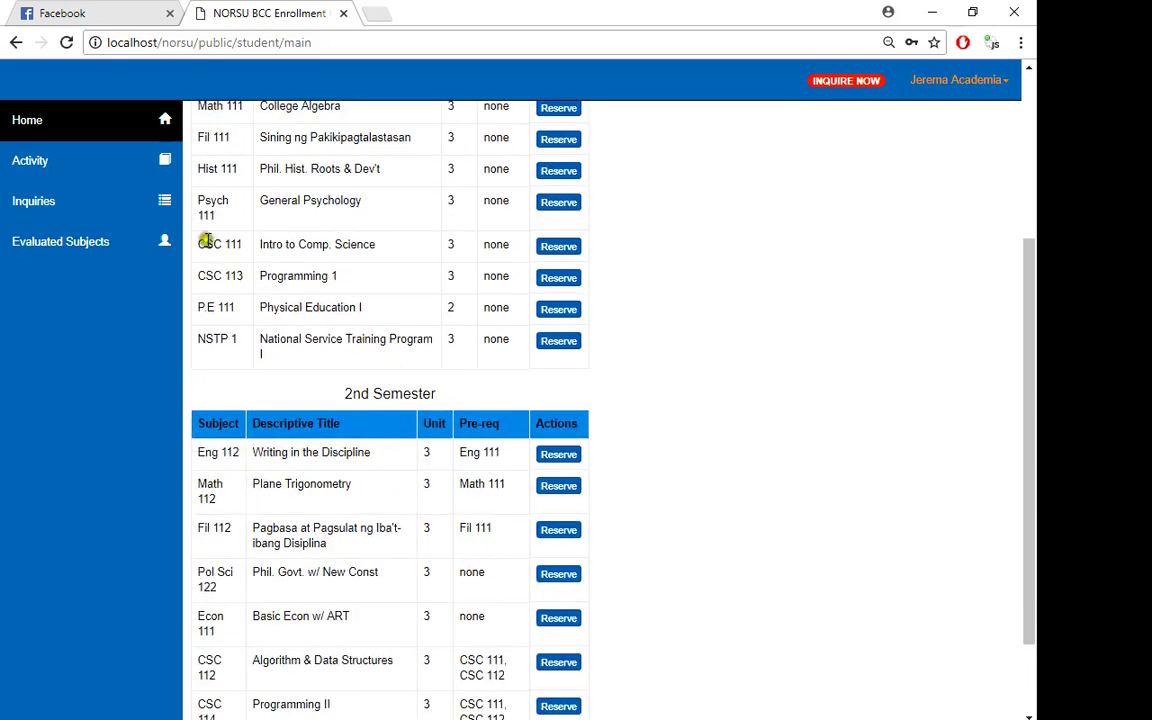
{"action": "left_click_drag", "start_coordinate": [210, 247], "coordinate": [249, 296]}
{"action": "left_click", "coordinate": [250, 300]}
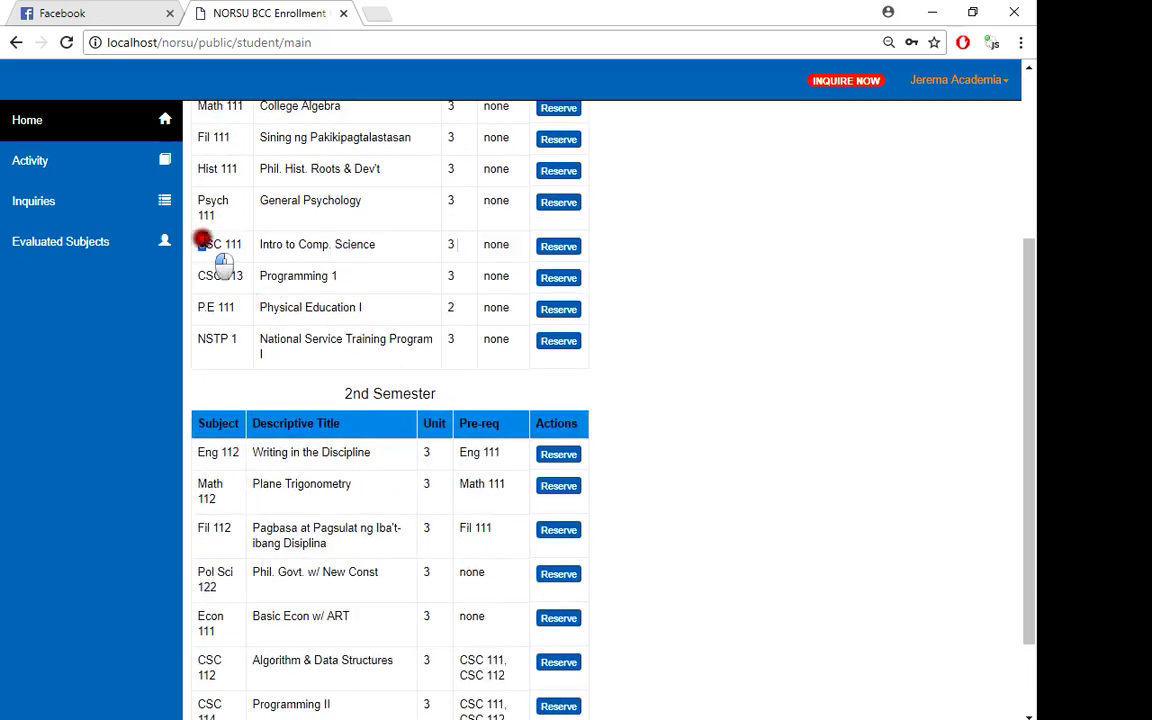
{"action": "left_click_drag", "start_coordinate": [205, 242], "coordinate": [248, 298]}
{"action": "scroll", "coordinate": [250, 300], "scroll_direction": "up", "scroll_amount": 3}
{"action": "scroll", "coordinate": [252, 302], "scroll_direction": "down", "scroll_amount": 2}
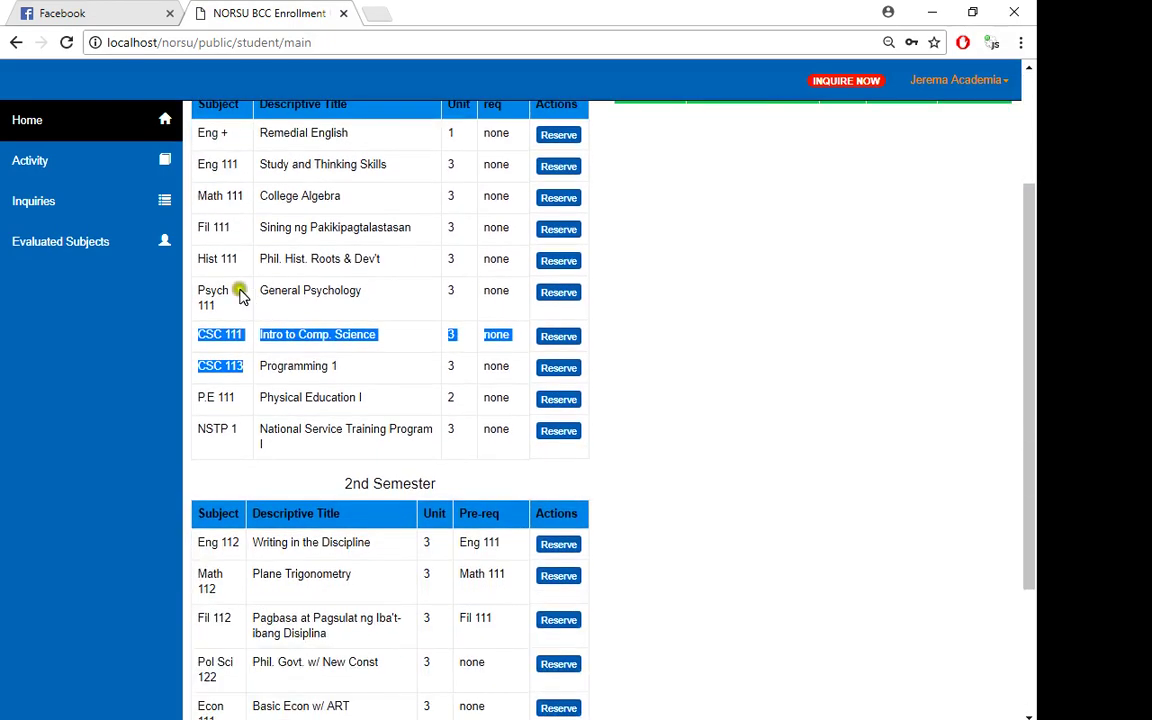
{"action": "left_click", "coordinate": [6, 243]}
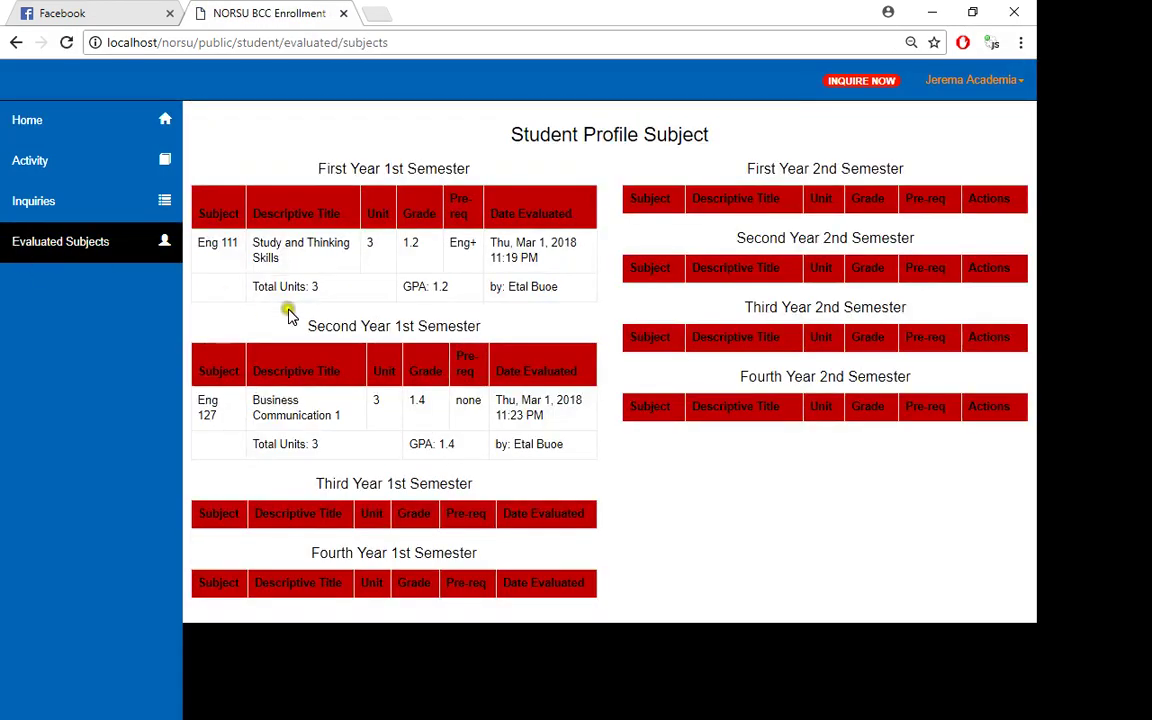
- Highlight the Eng 111 grade row, return to the Student Dashboard, and open the user name menu
{"action": "left_click_drag", "start_coordinate": [244, 247], "coordinate": [333, 294]}
{"action": "left_click", "coordinate": [489, 303]}
{"action": "left_click", "coordinate": [108, 136]}
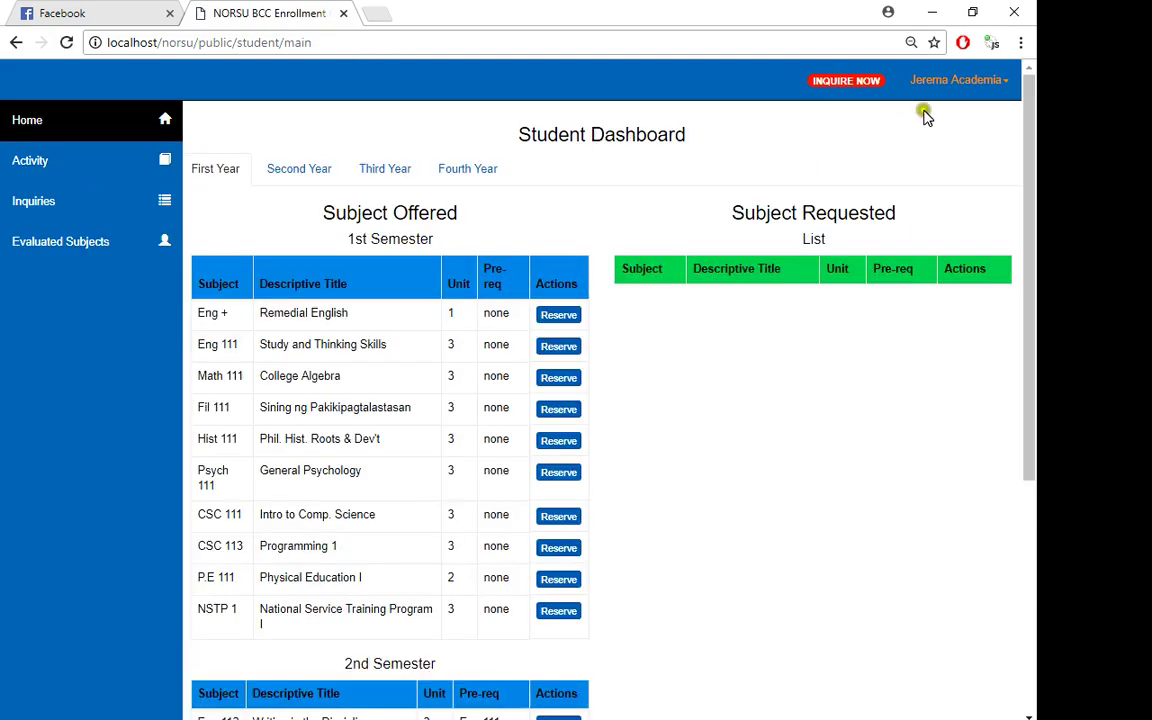
{"action": "left_click", "coordinate": [961, 98]}
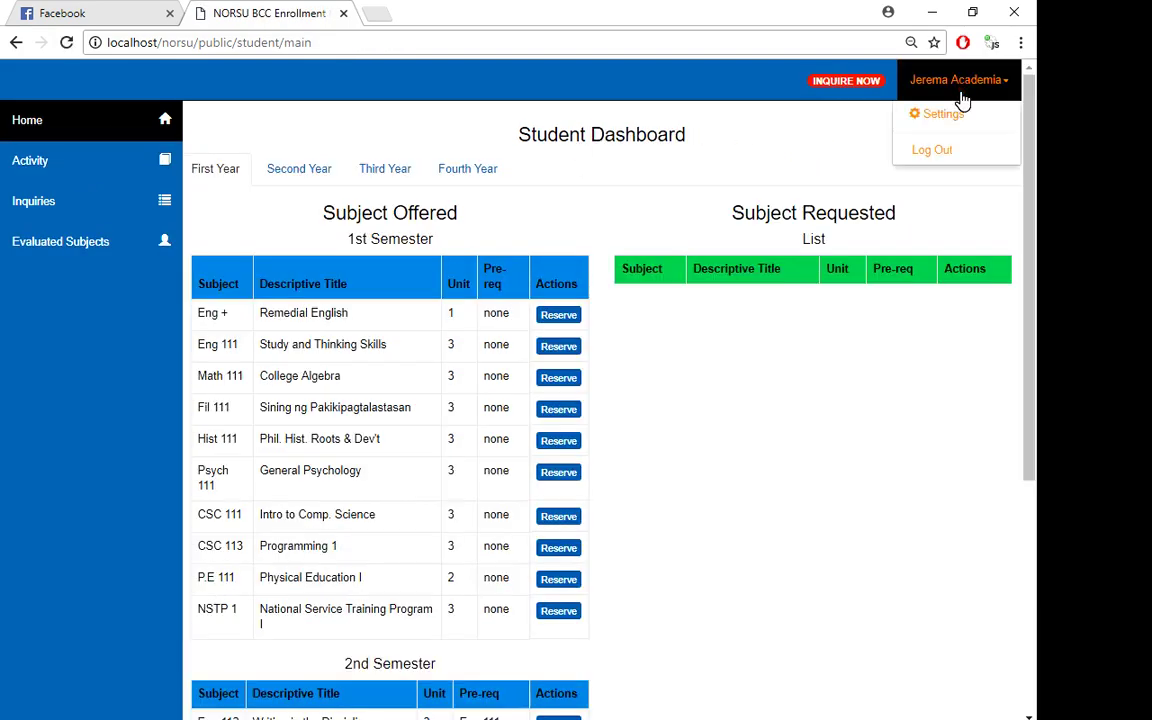
- Log out of the student account to reach the empty login page
{"action": "left_click", "coordinate": [936, 152]}
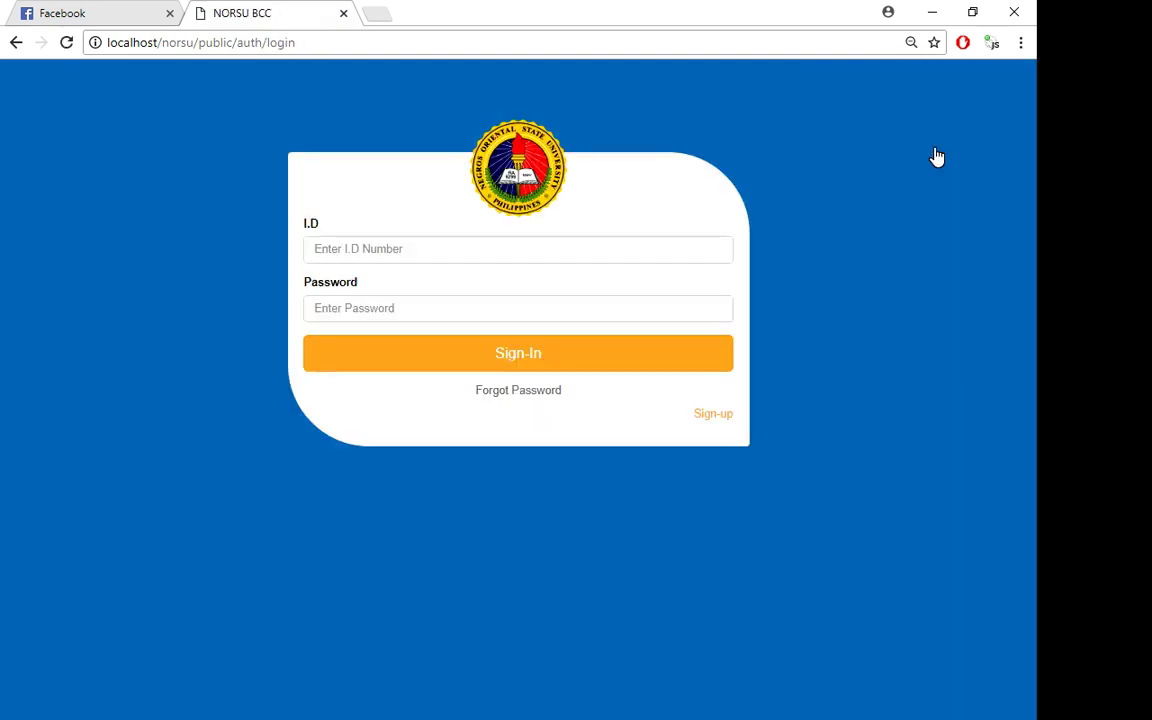